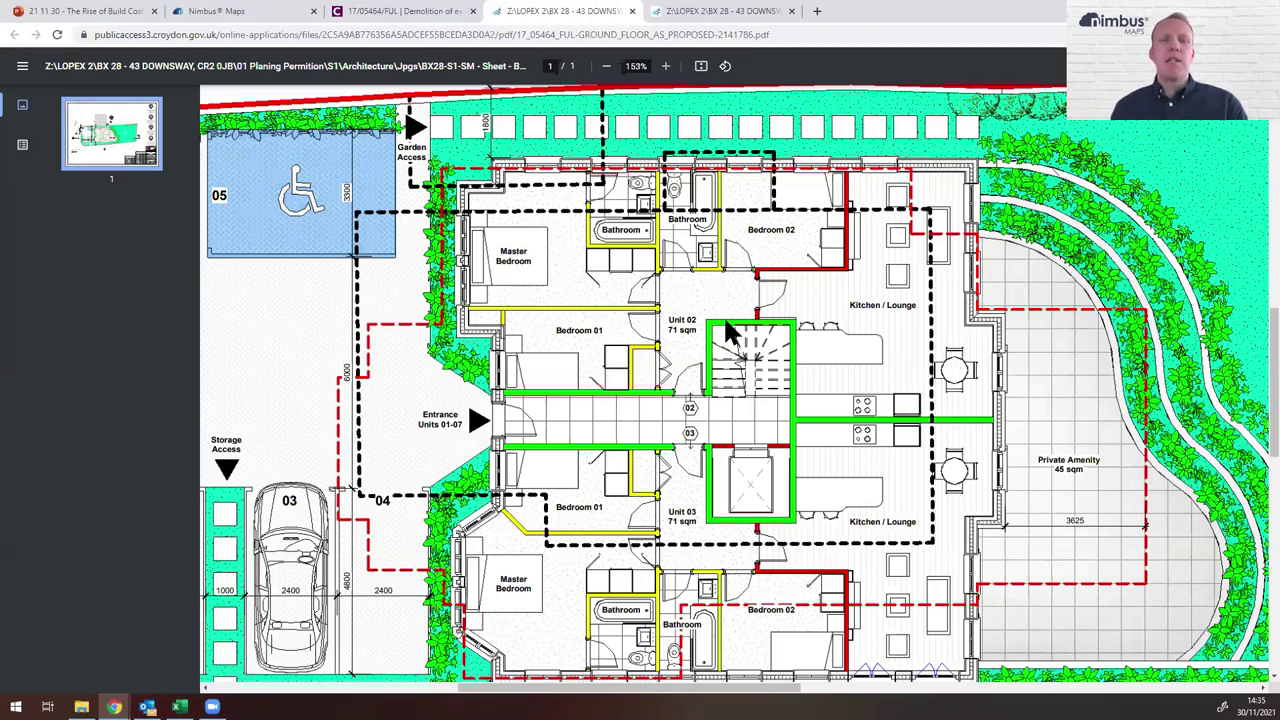
# - Highlight the Unit 02 and Unit 03 floor area labels, then bring up the proposed floor plans PDF
pyautogui.moveTo(669, 320); pyautogui.dragTo(716, 336)
pyautogui.moveTo(668, 509); pyautogui.dragTo(757, 531)
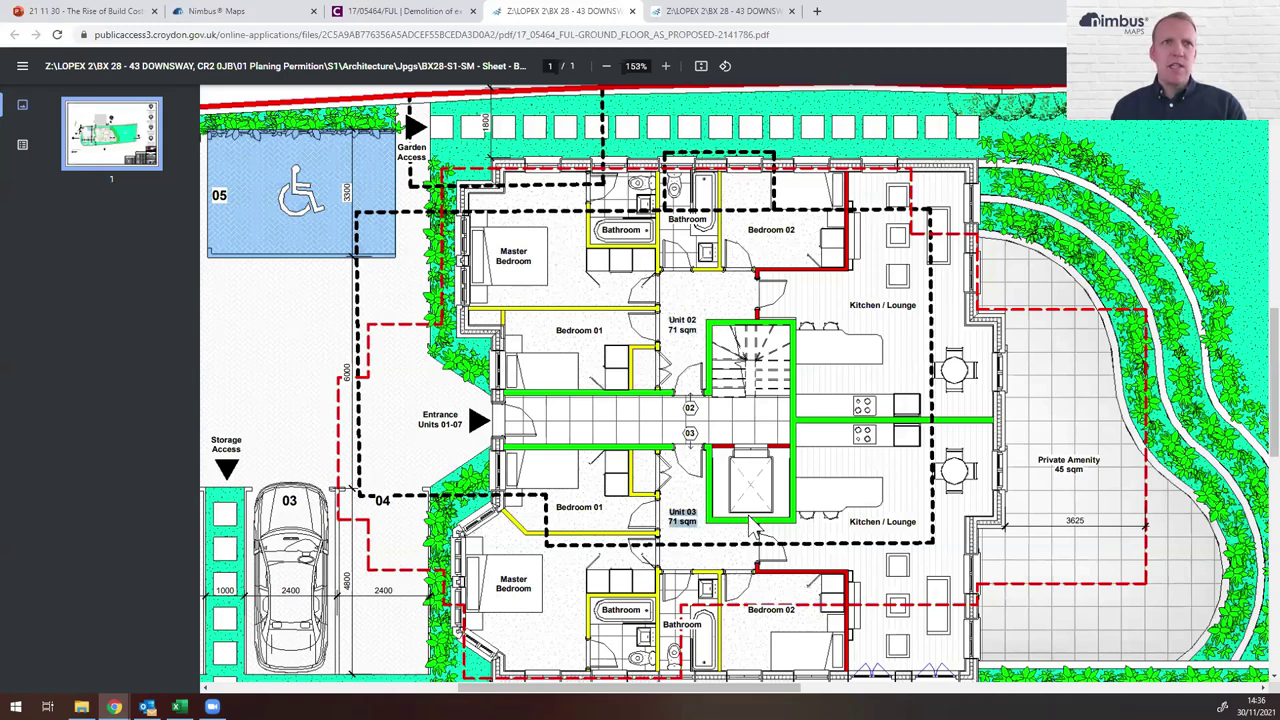
pyautogui.click(705, 11)
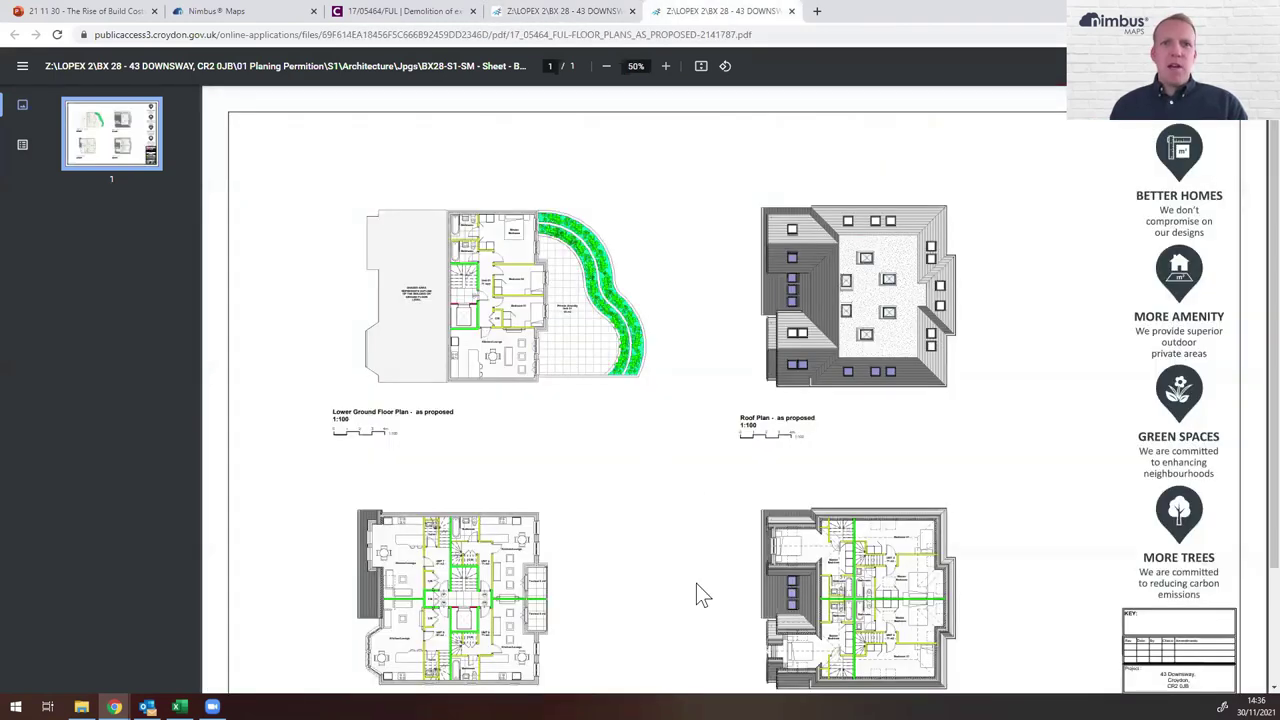
# - Zoom in on each floor level's plan, then back out to 65%
pyautogui.scroll(5, 449, 605)
pyautogui.scroll(1, 449, 596)
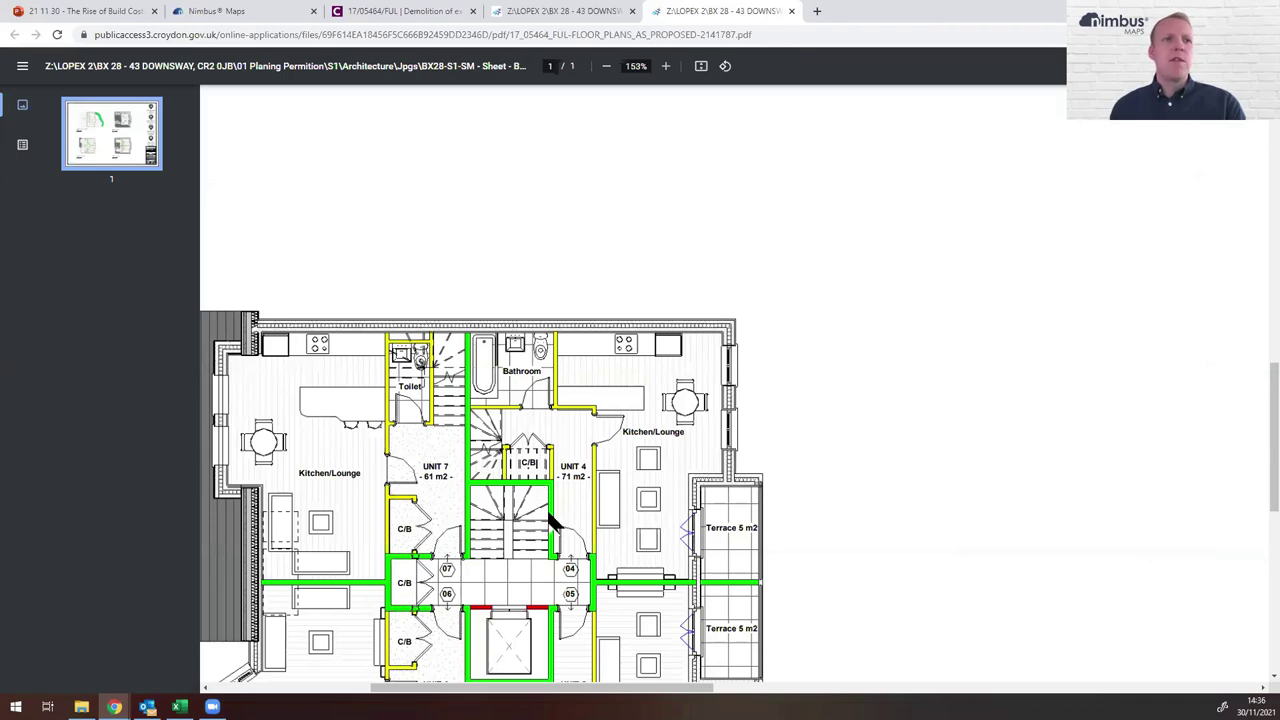
pyautogui.scroll(8, 720, 354)
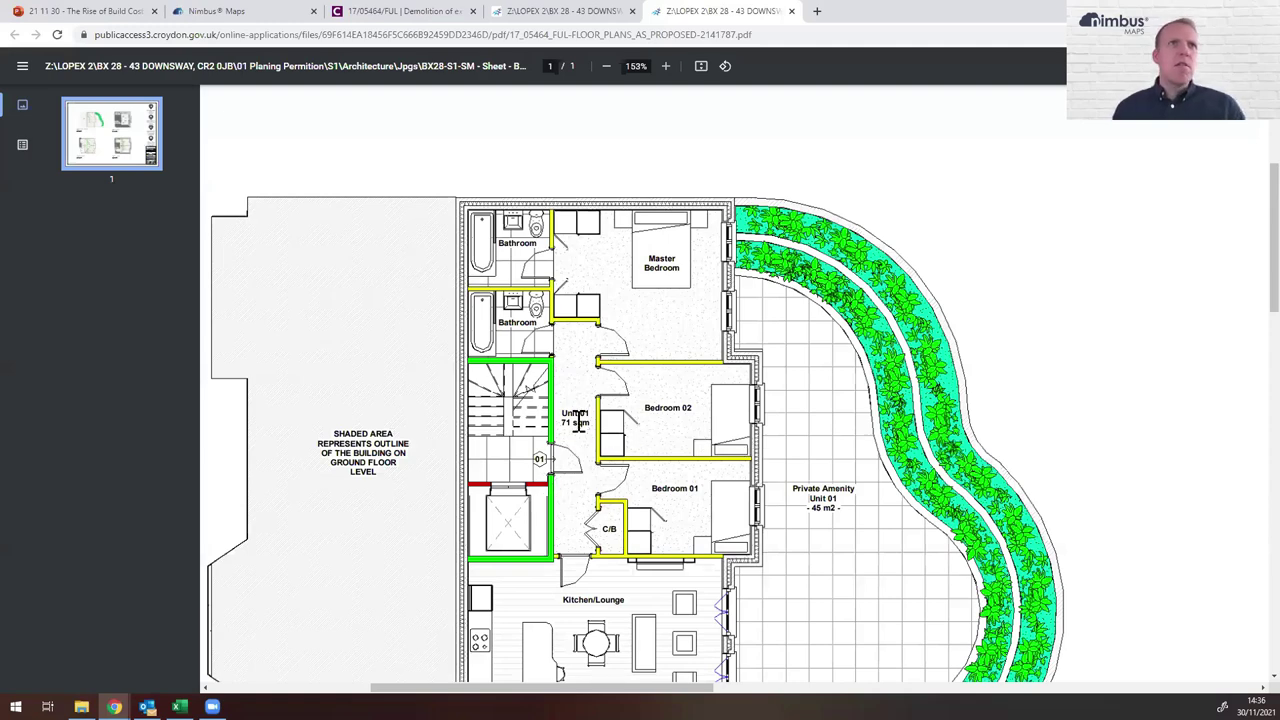
pyautogui.scroll(-3, 897, 402)
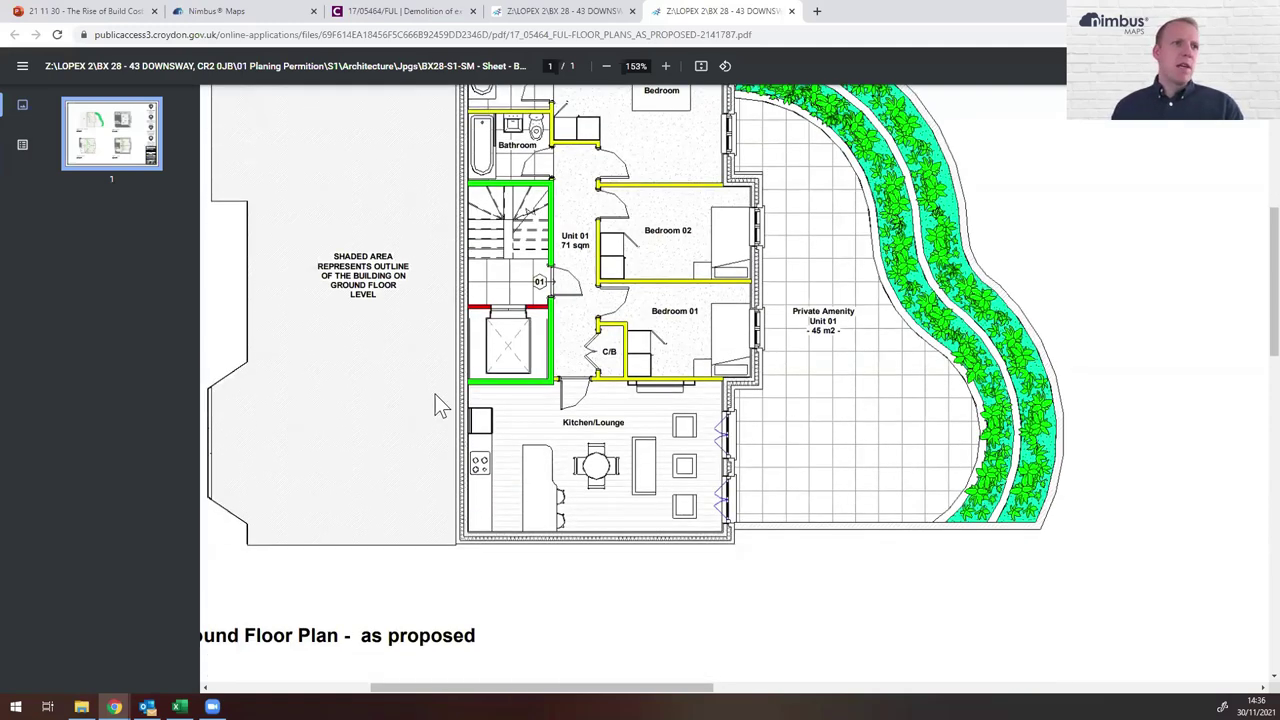
pyautogui.hscroll(-2, 434, 397)
pyautogui.scroll(2, 434, 397)
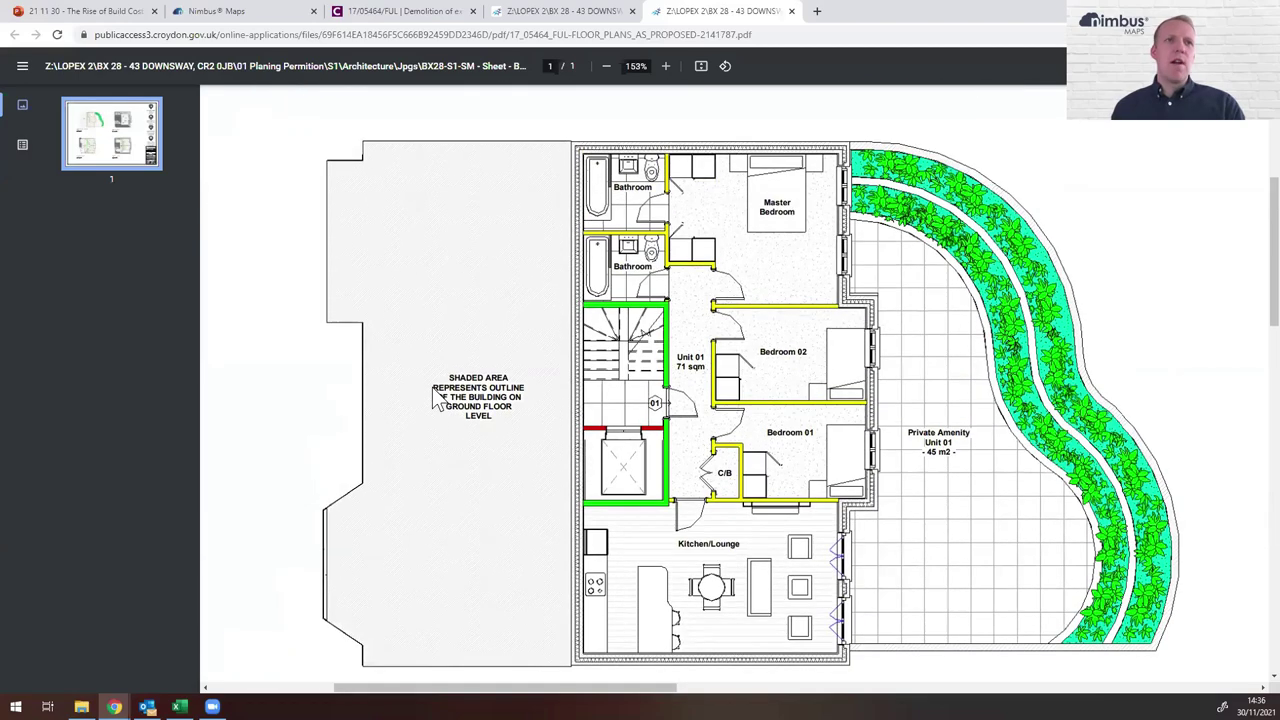
pyautogui.scroll(-3, 433, 397)
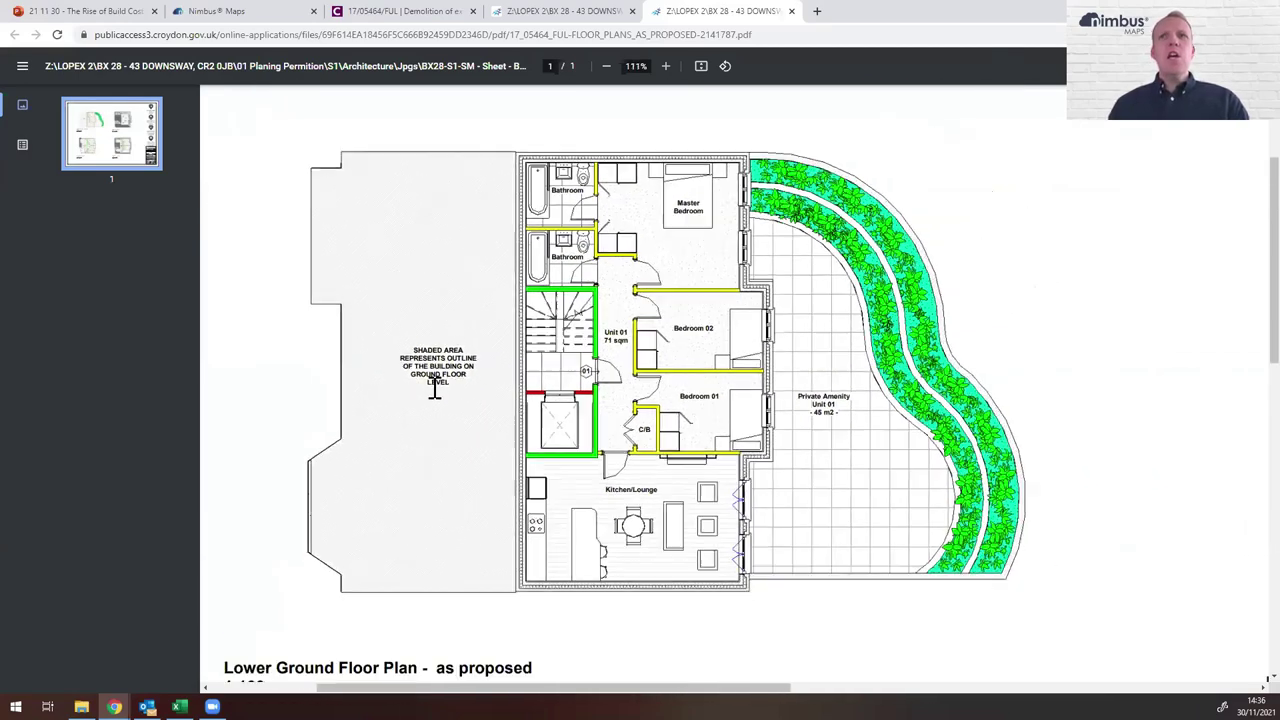
pyautogui.scroll(-4, 434, 392)
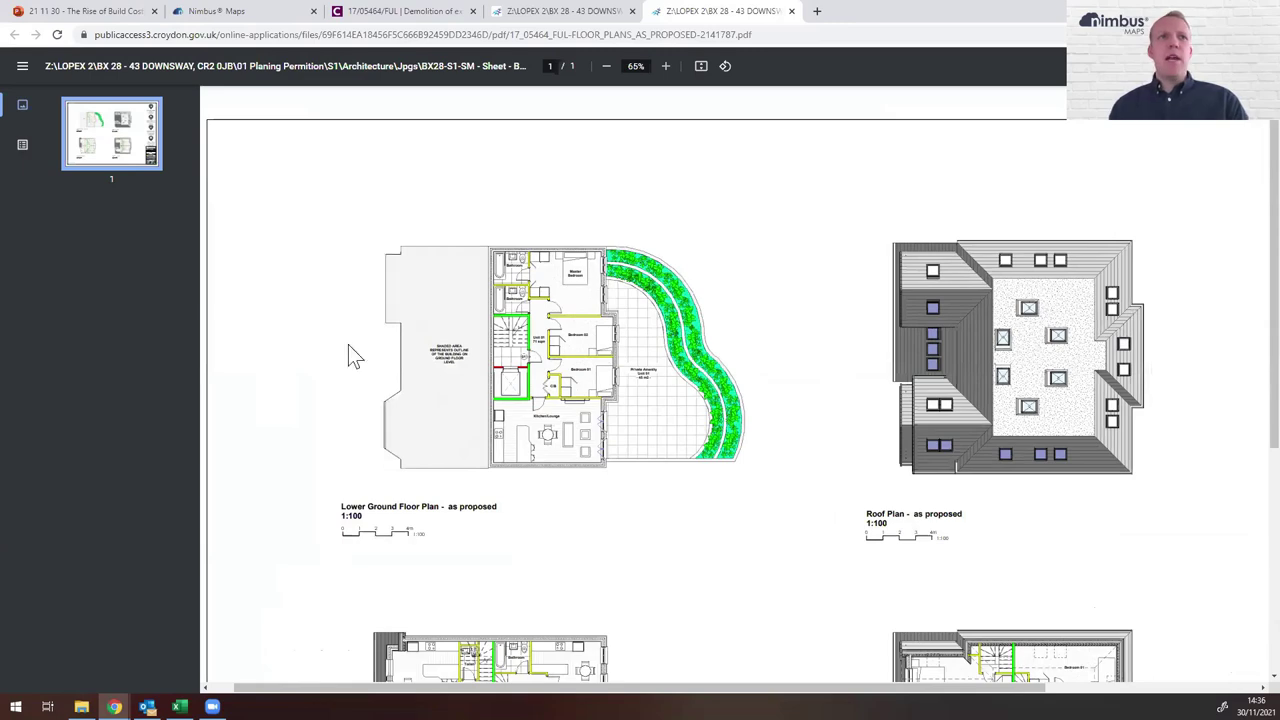
pyautogui.scroll(-3, 912, 450)
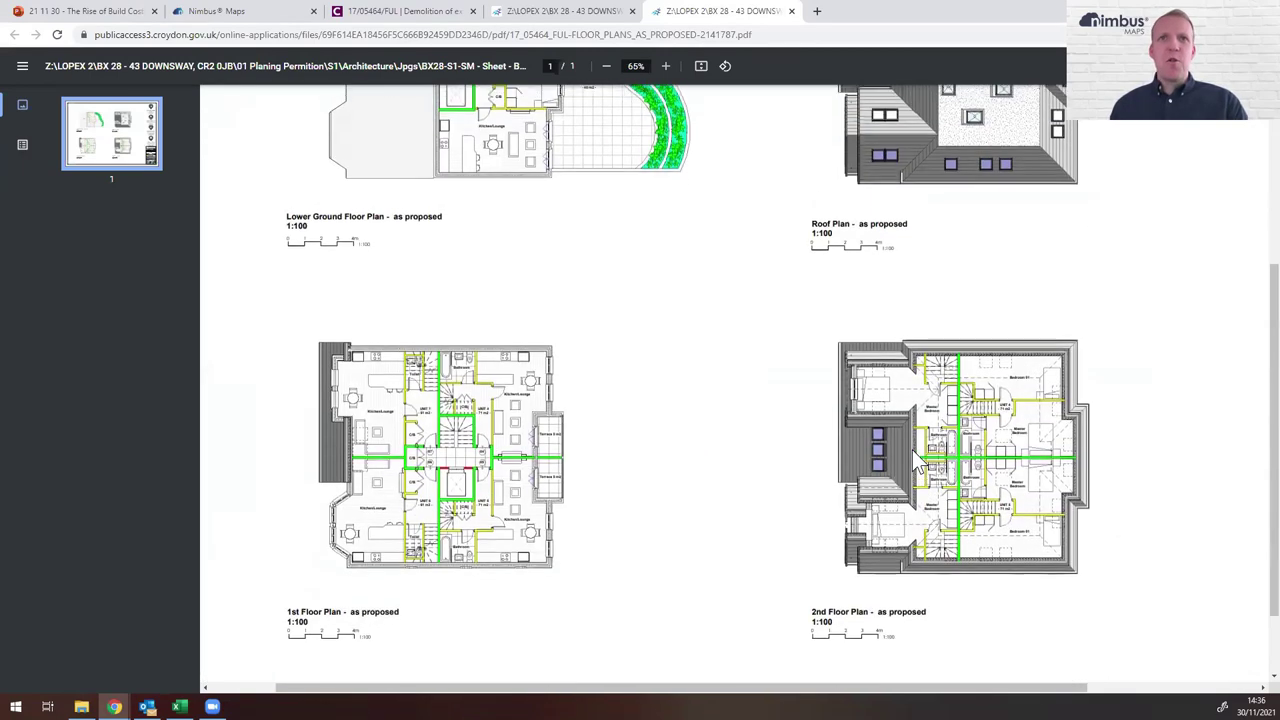
pyautogui.scroll(1, 912, 450)
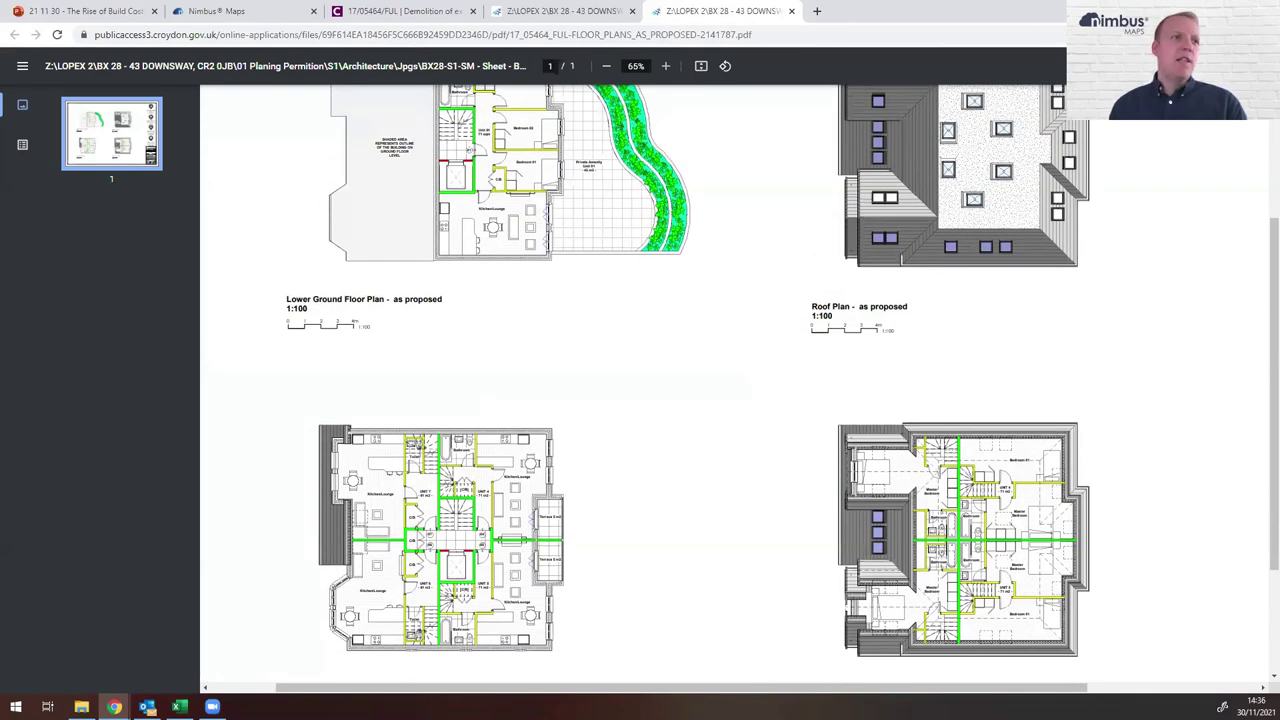
pyautogui.click(179, 707)
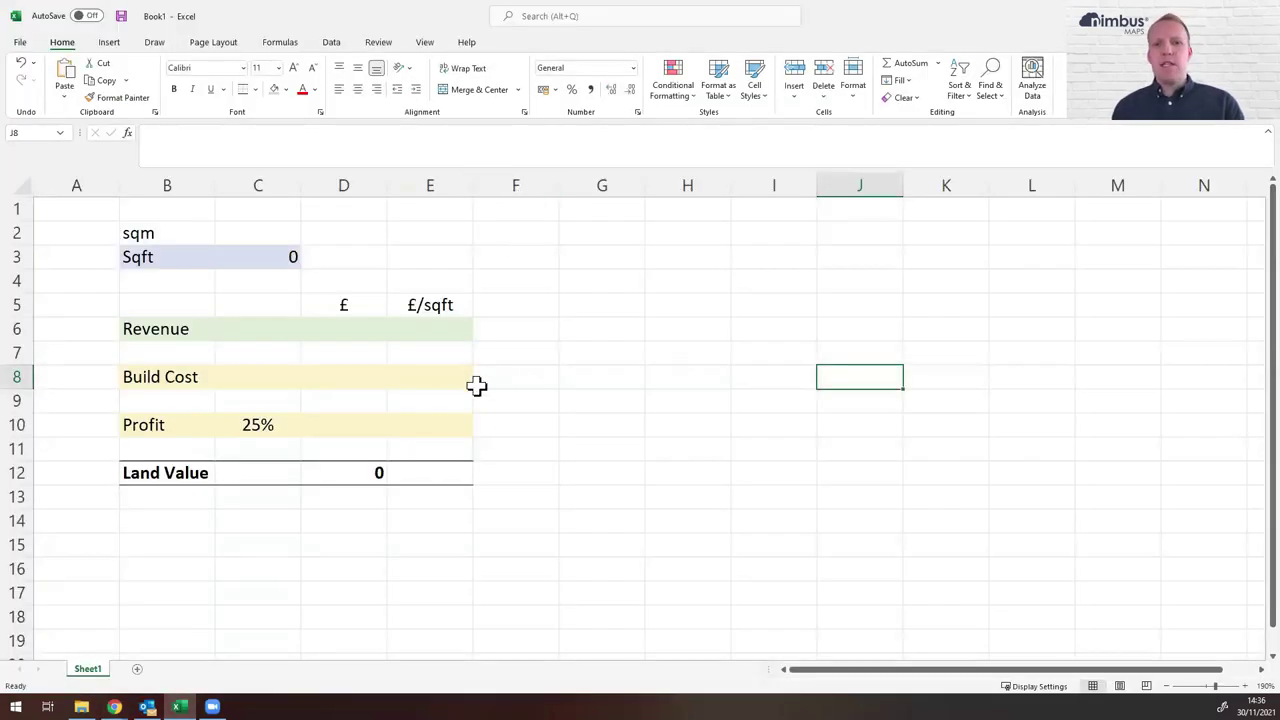
# - Enter the total floor area formula =(5*71)+(2*61) in C2, giving 477 sqm
pyautogui.click(267, 231)
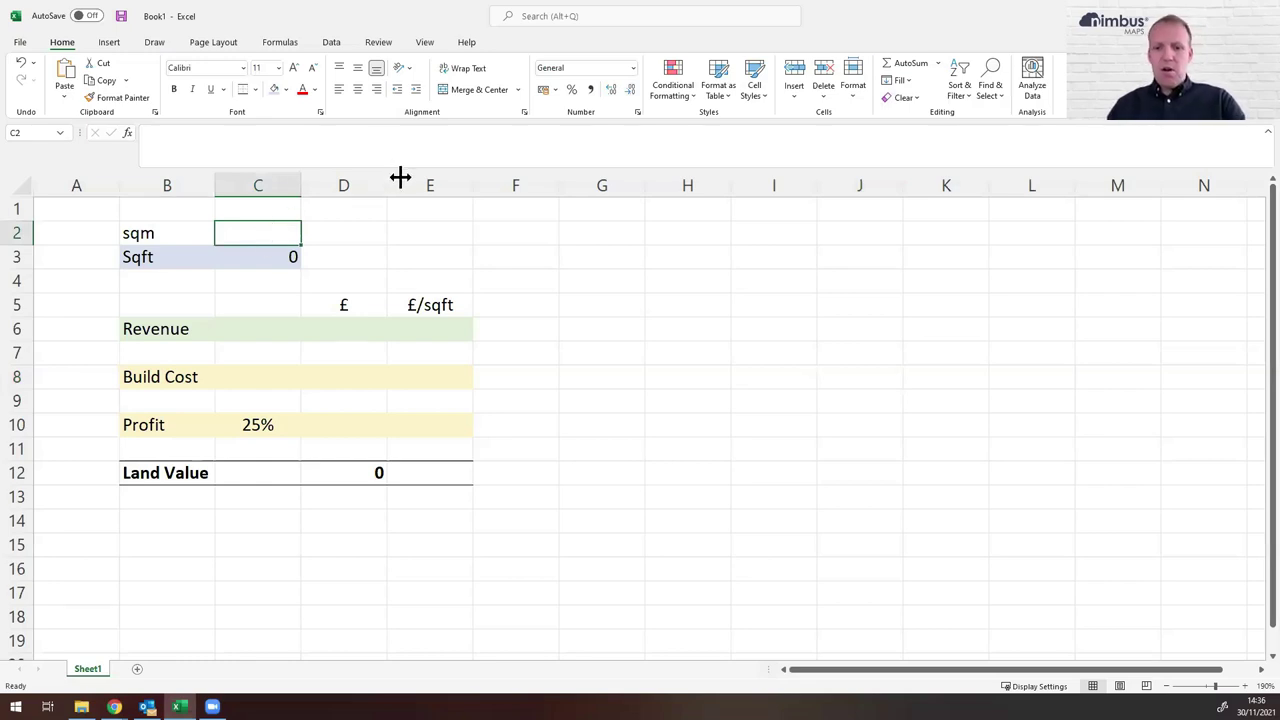
pyautogui.write('(')
pyautogui.press('BackSpace')
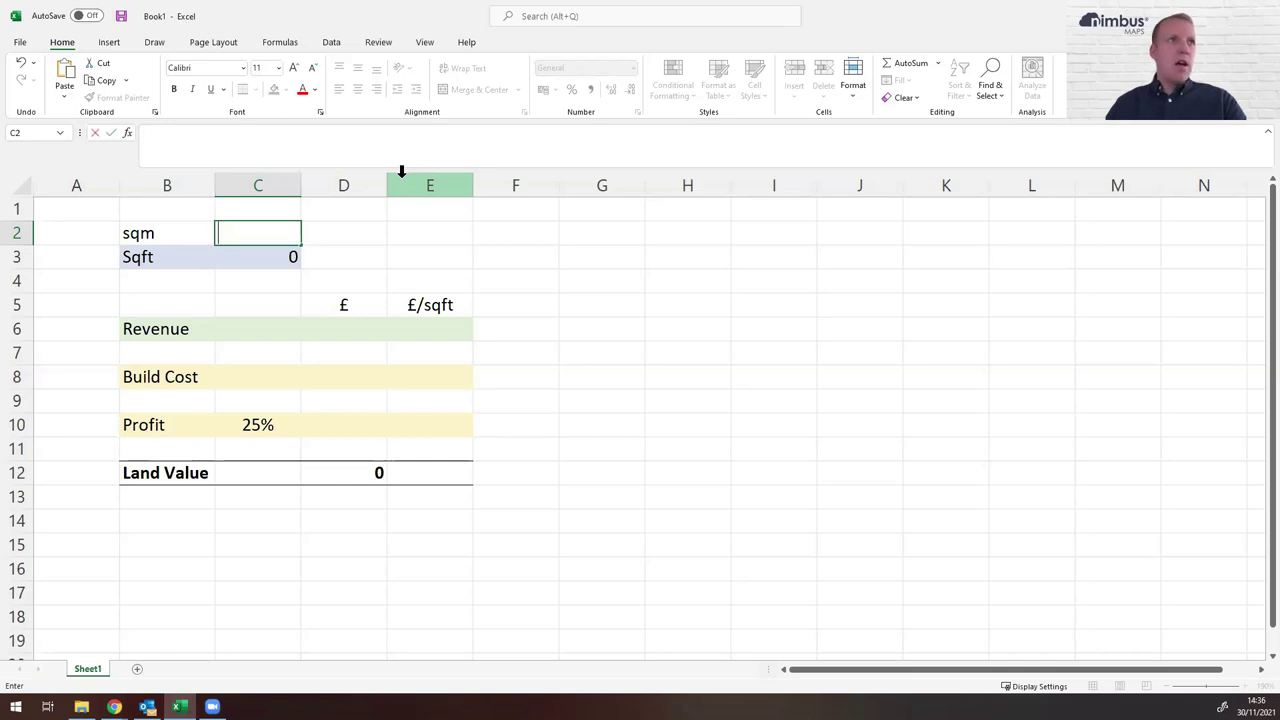
pyautogui.write('=(5*71)+(2*')
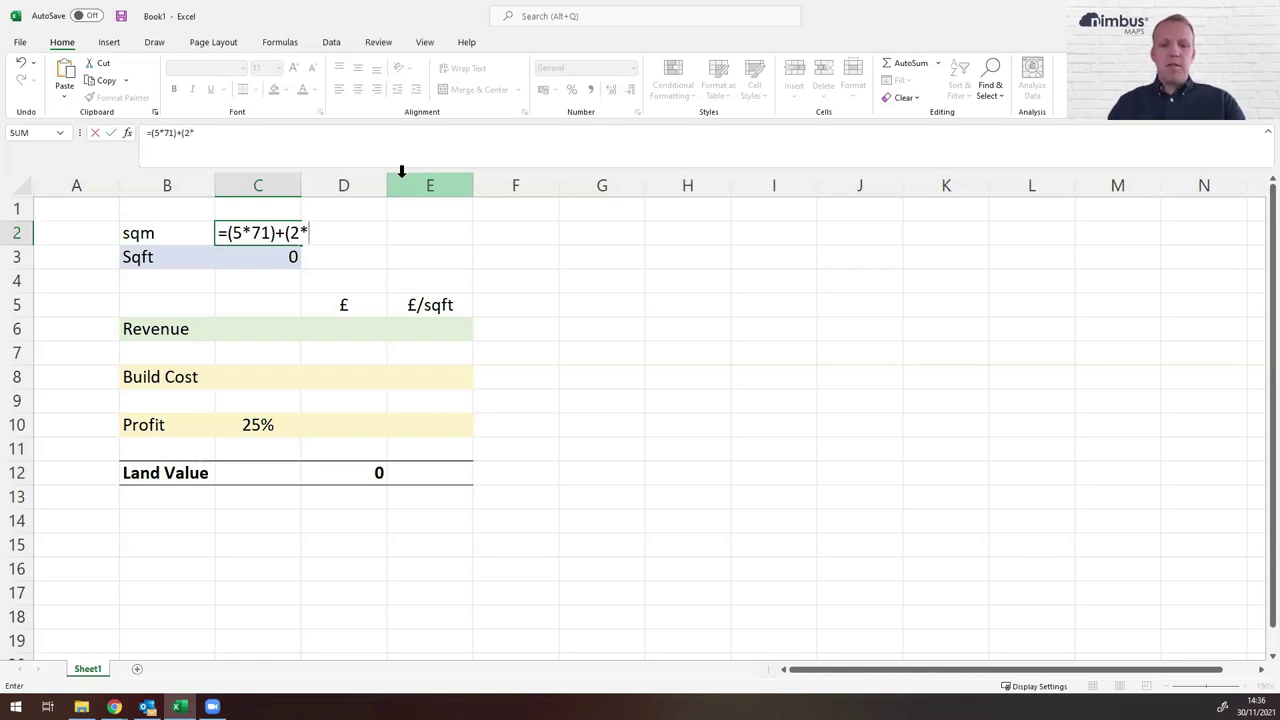
pyautogui.write('61')
pyautogui.press('Return')
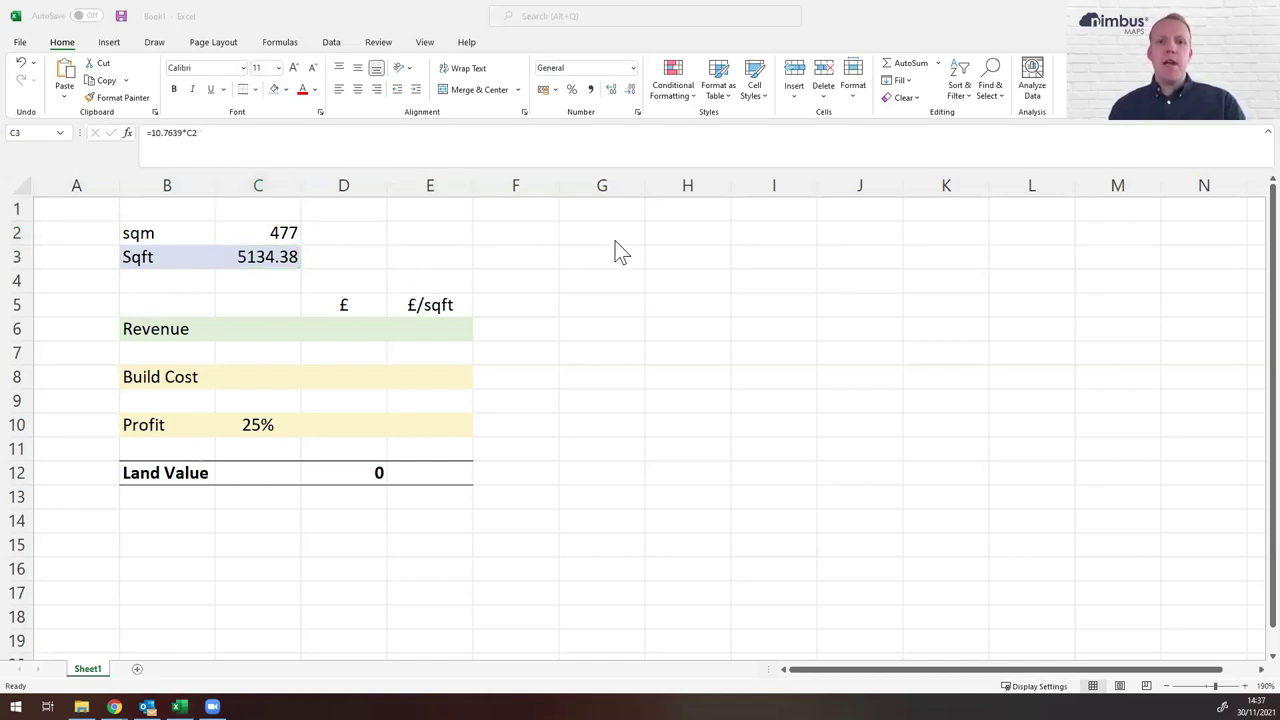
# - Cross-check the floor plans PDF against the workbook, ending on the PDF
pyautogui.hotkey('alt', 'Tab')
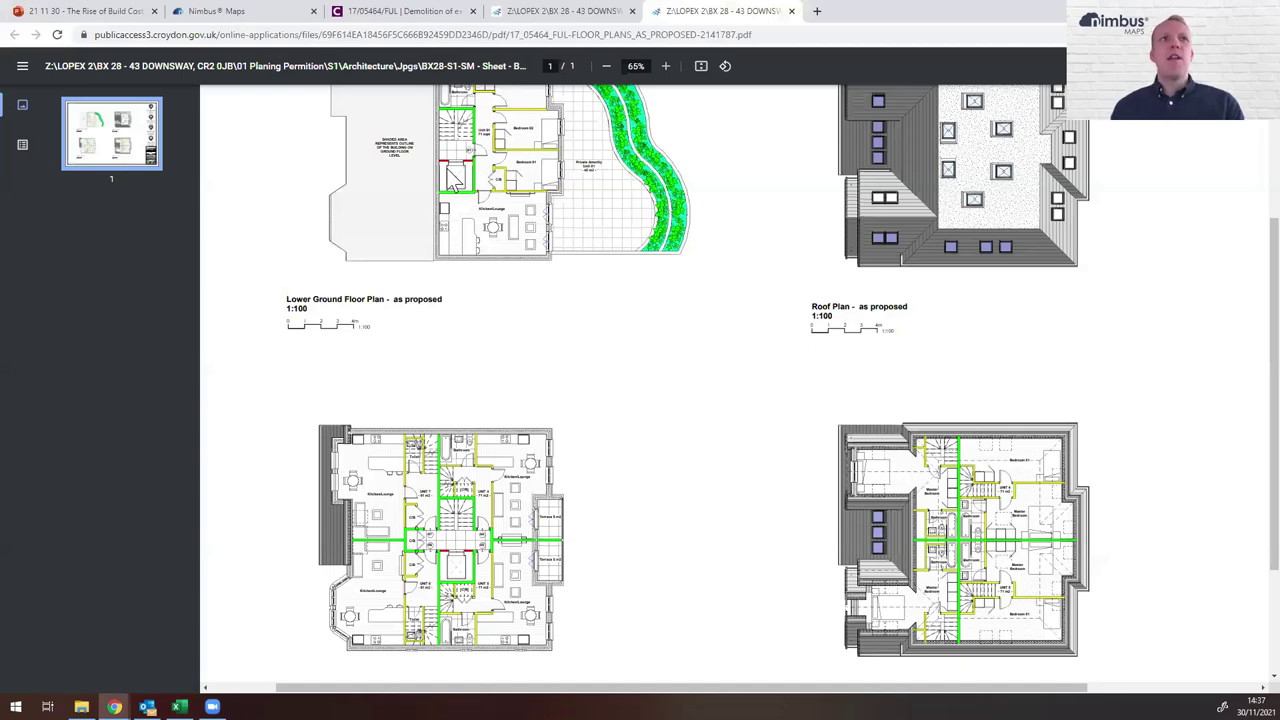
pyautogui.scroll(3, 607, 282)
pyautogui.scroll(-3, 853, 310)
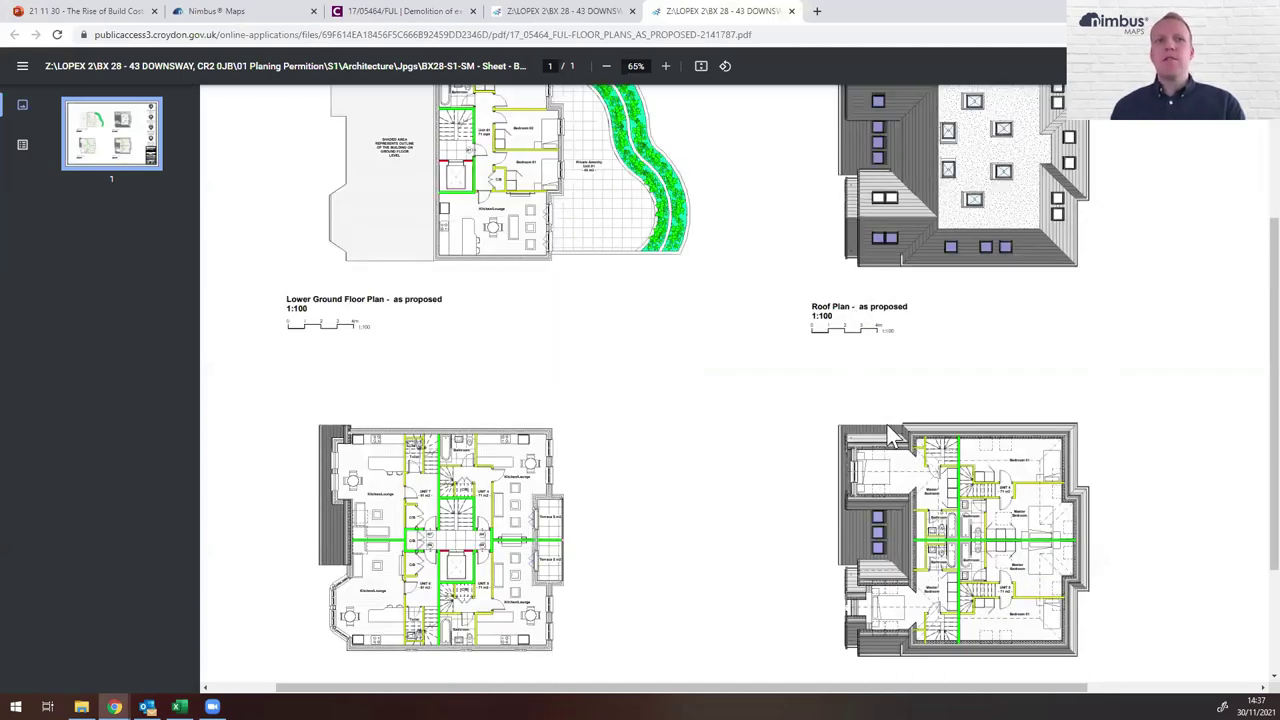
pyautogui.hotkey('alt', 'Tab')
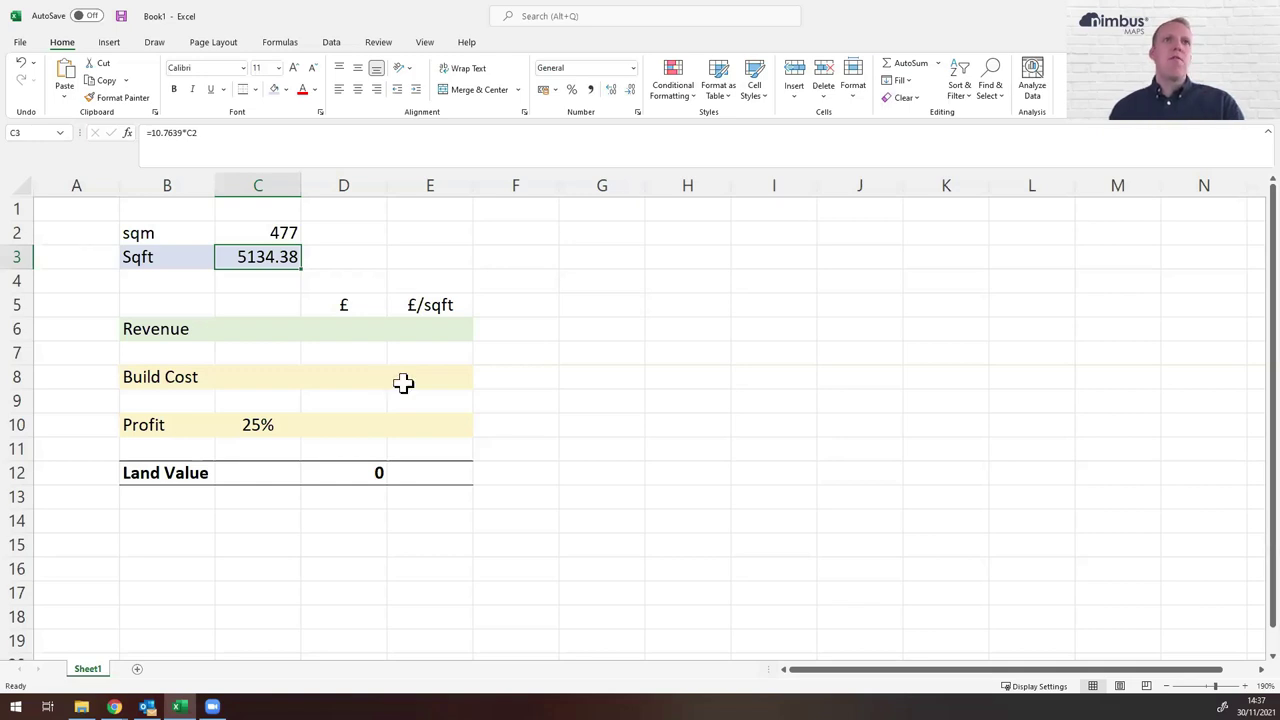
pyautogui.hotkey('alt', 'Tab')
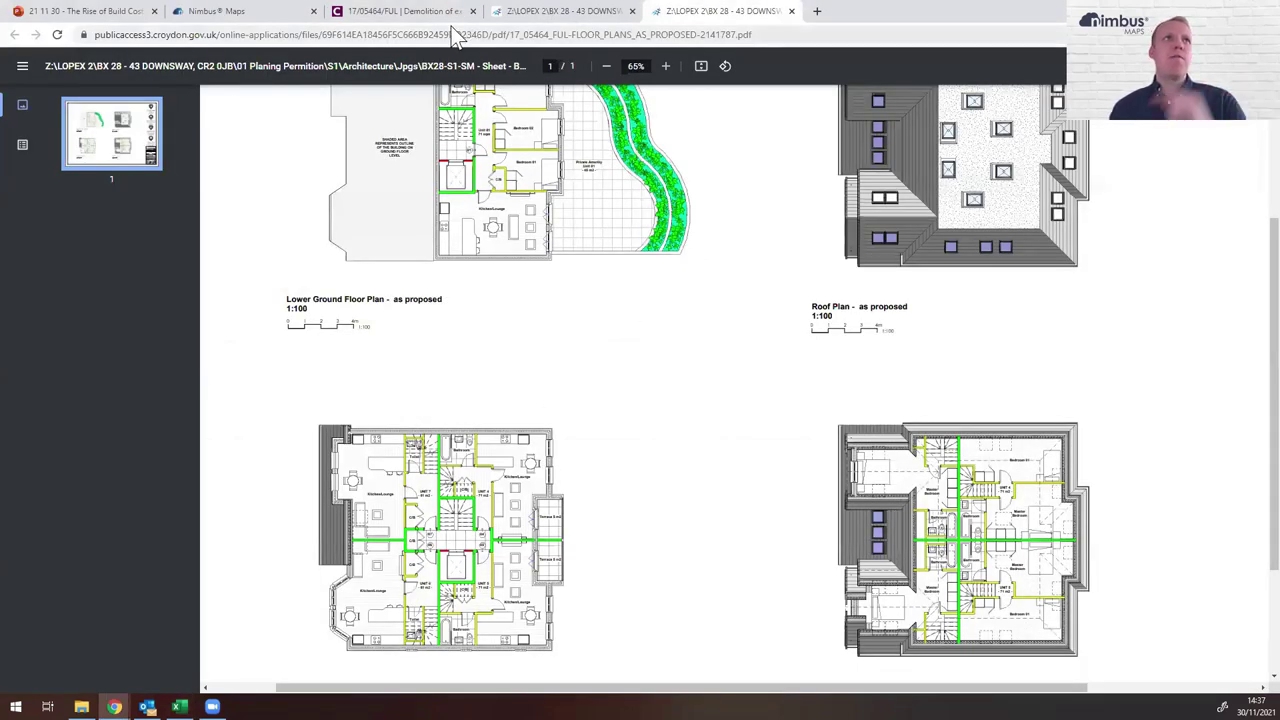
# - Go to Nimbus Maps and close the overlay information and property info panels
pyautogui.click(256, 13)
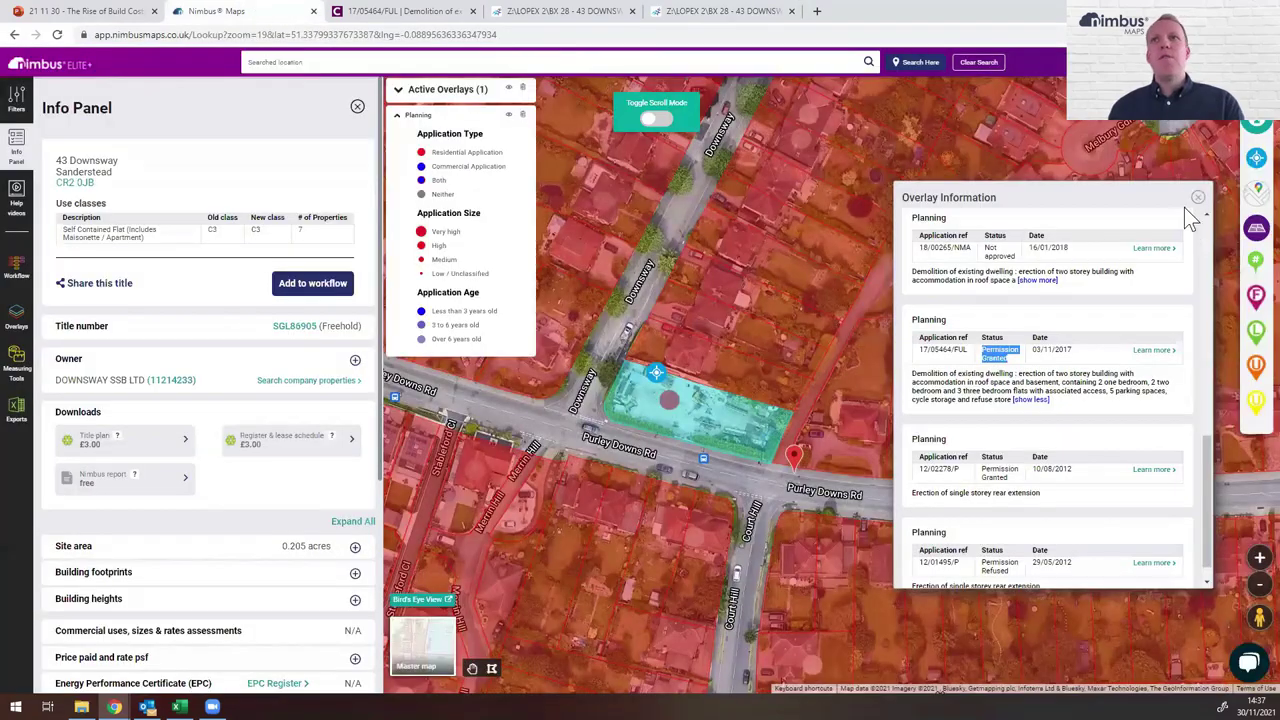
pyautogui.click(1198, 198)
pyautogui.click(357, 106)
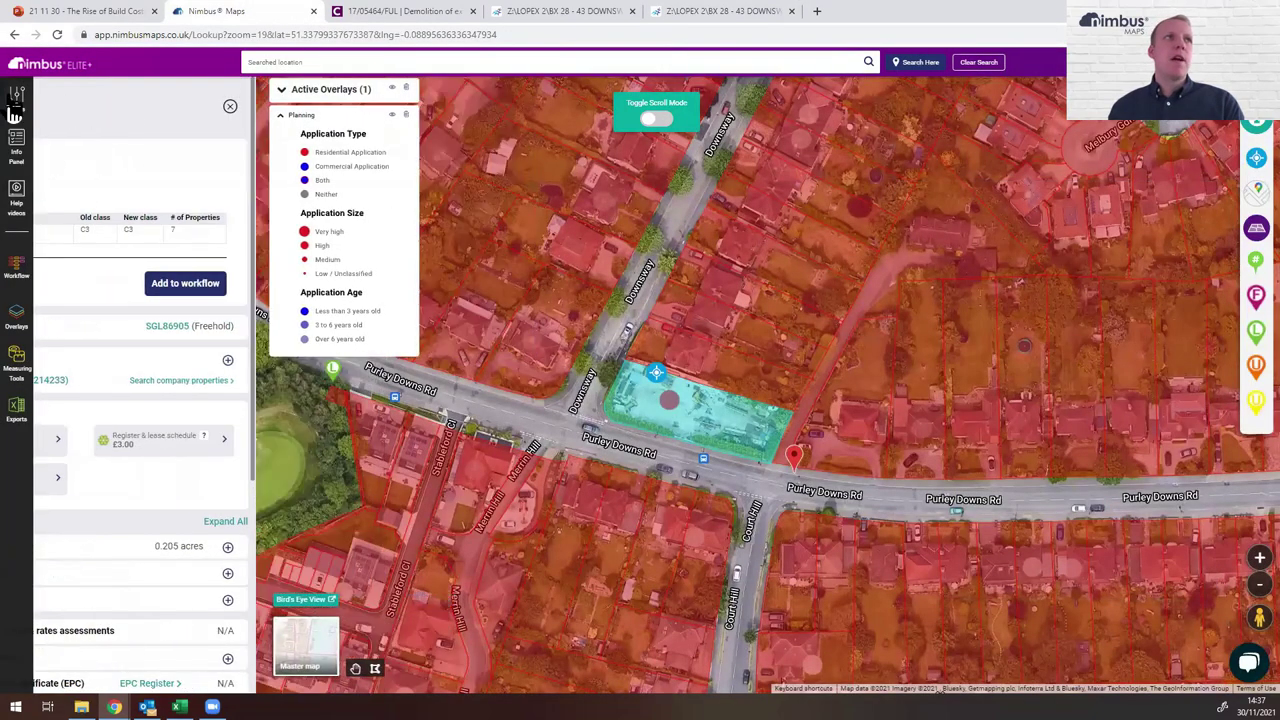
# - Exclude commercial comparables and rerun the search around Purley Downs Rd
pyautogui.click(12, 106)
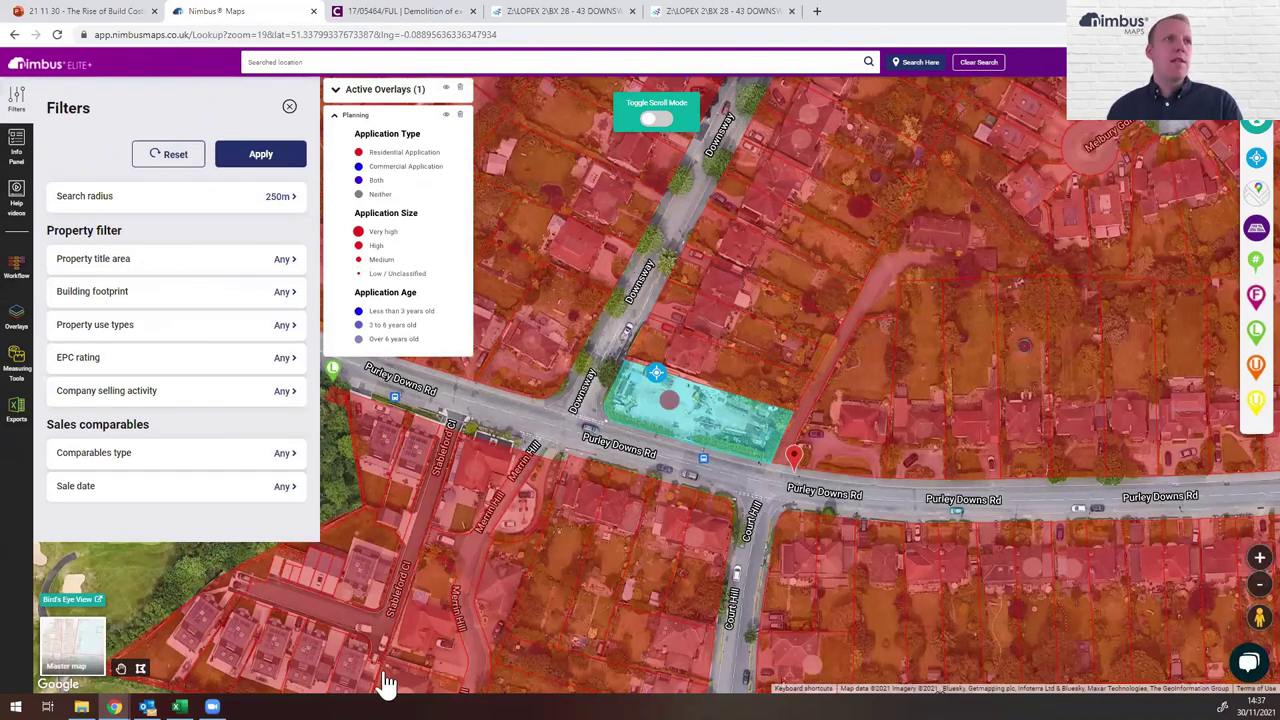
pyautogui.click(285, 456)
pyautogui.click(470, 364)
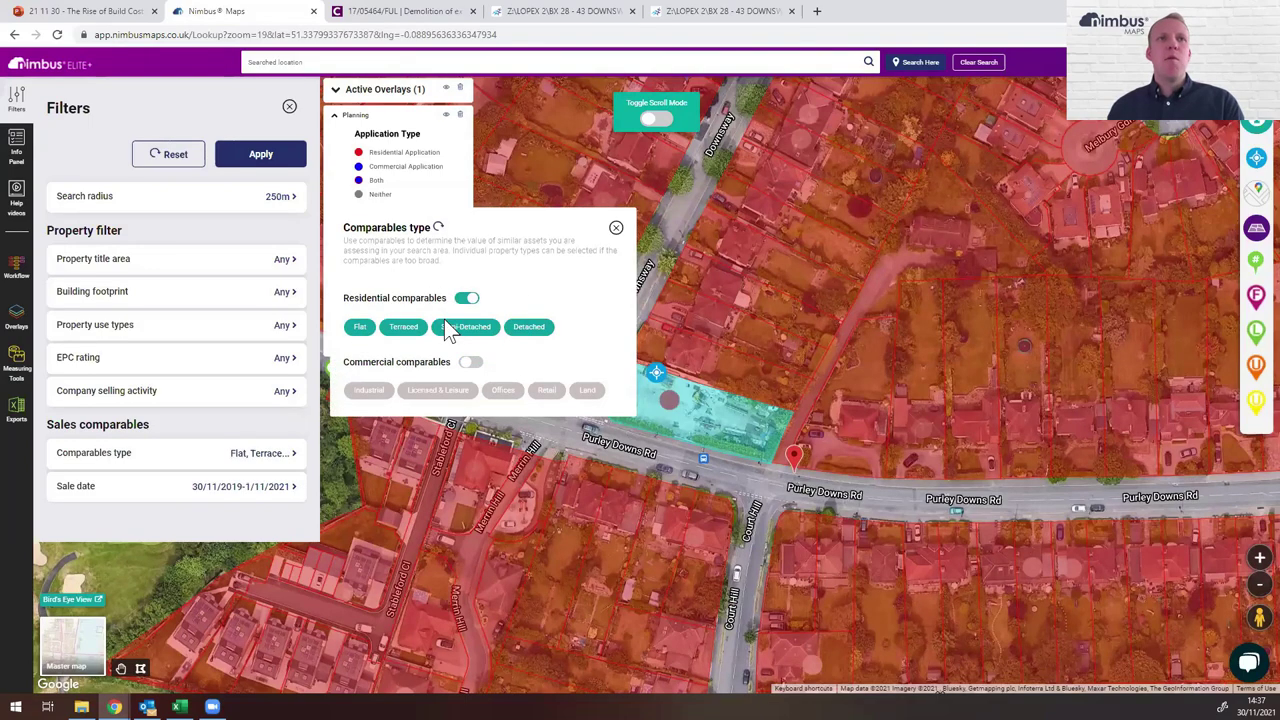
pyautogui.click(917, 62)
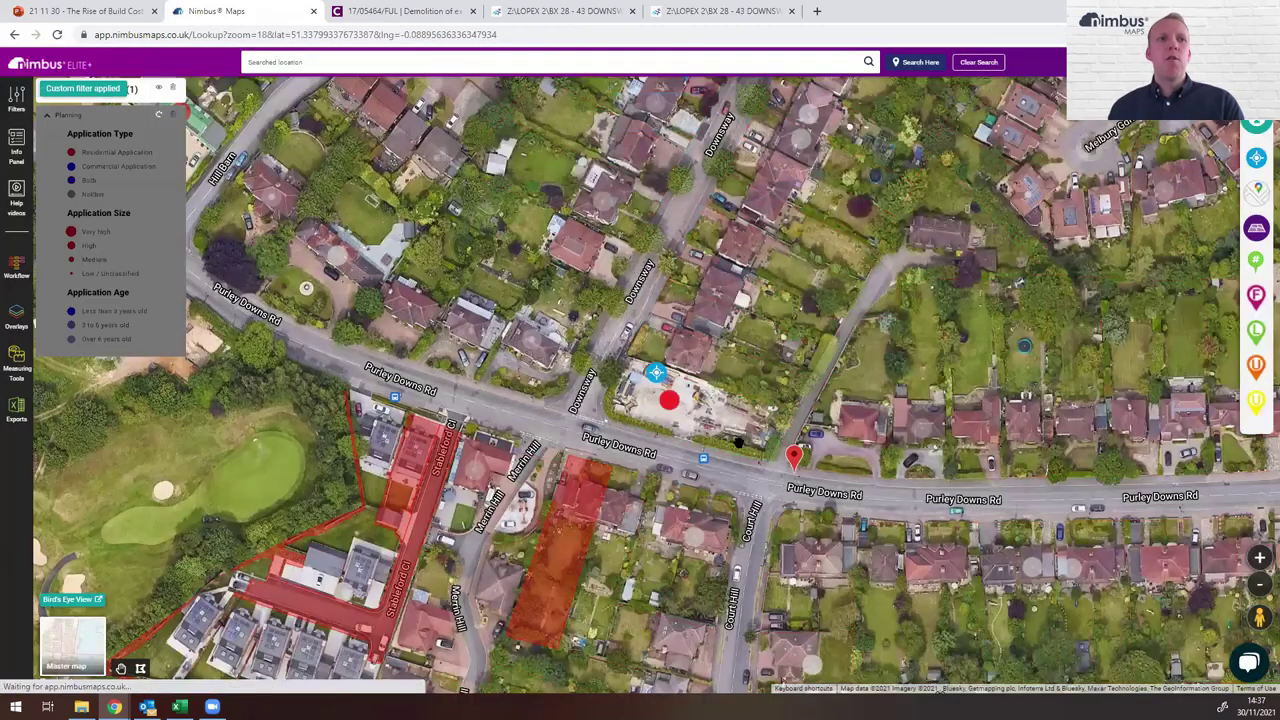
pyautogui.scroll(-2, 670, 470)
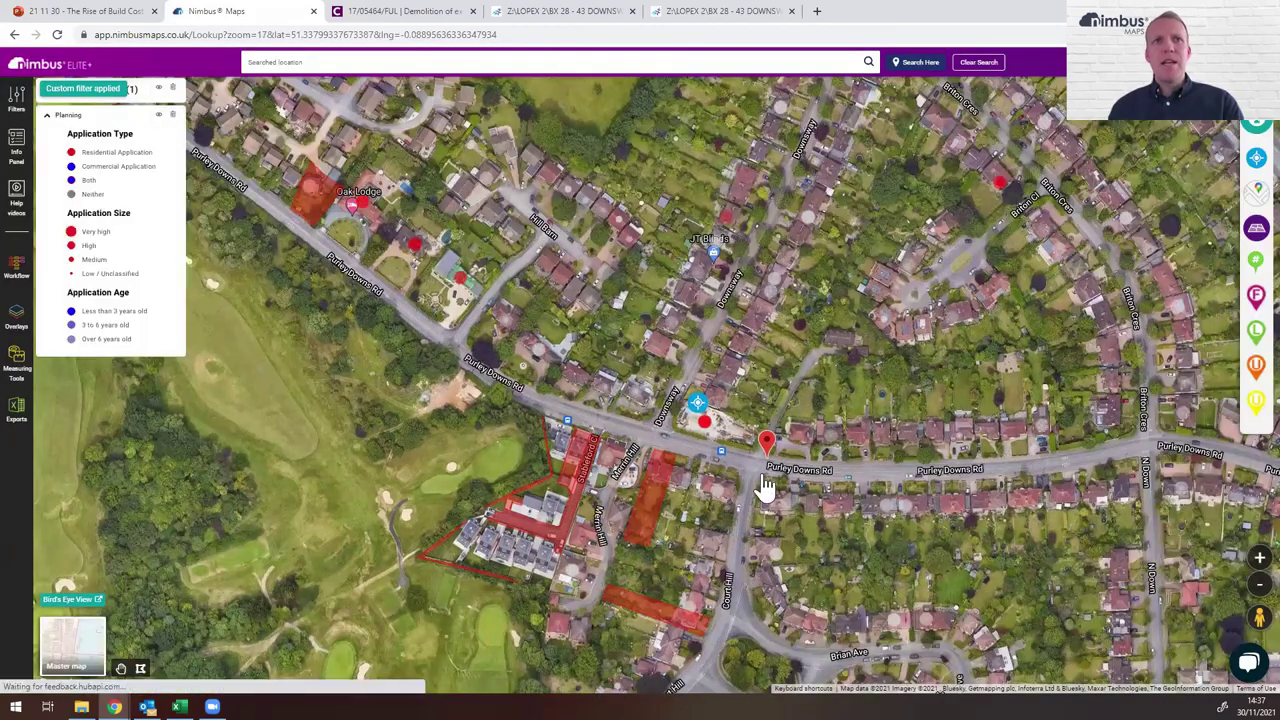
pyautogui.scroll(-1, 766, 486)
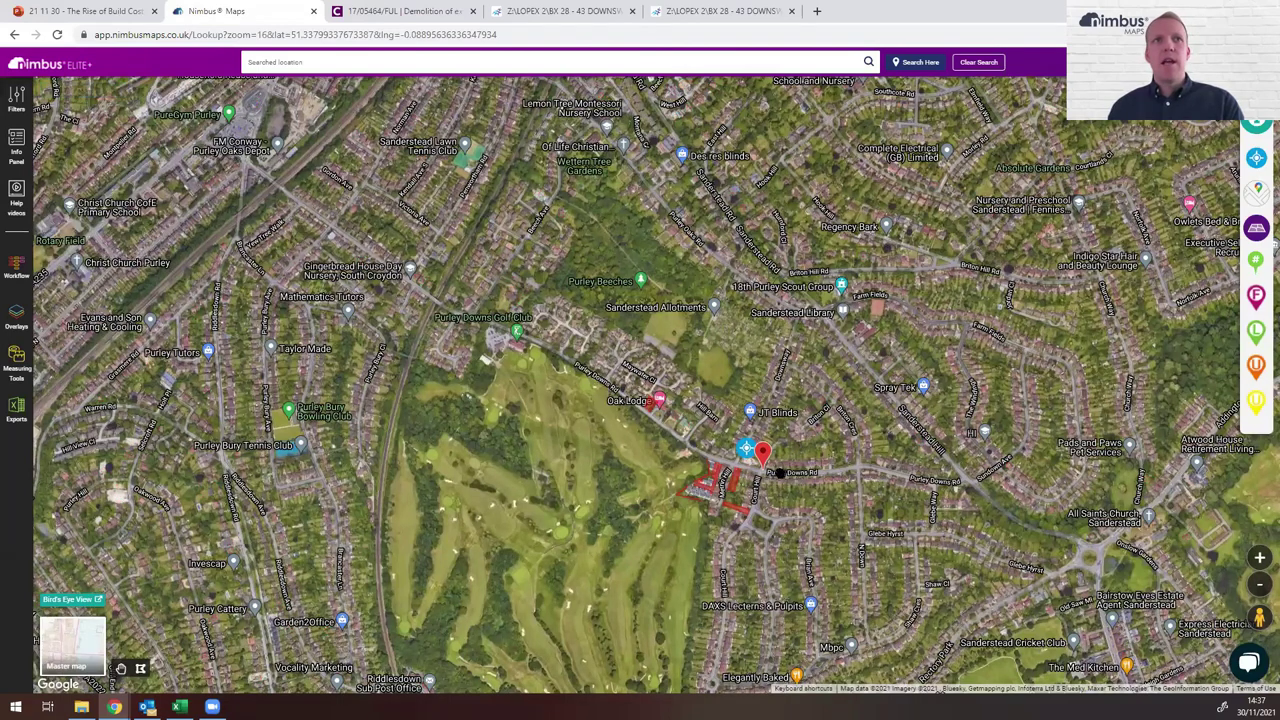
pyautogui.scroll(1, 780, 472)
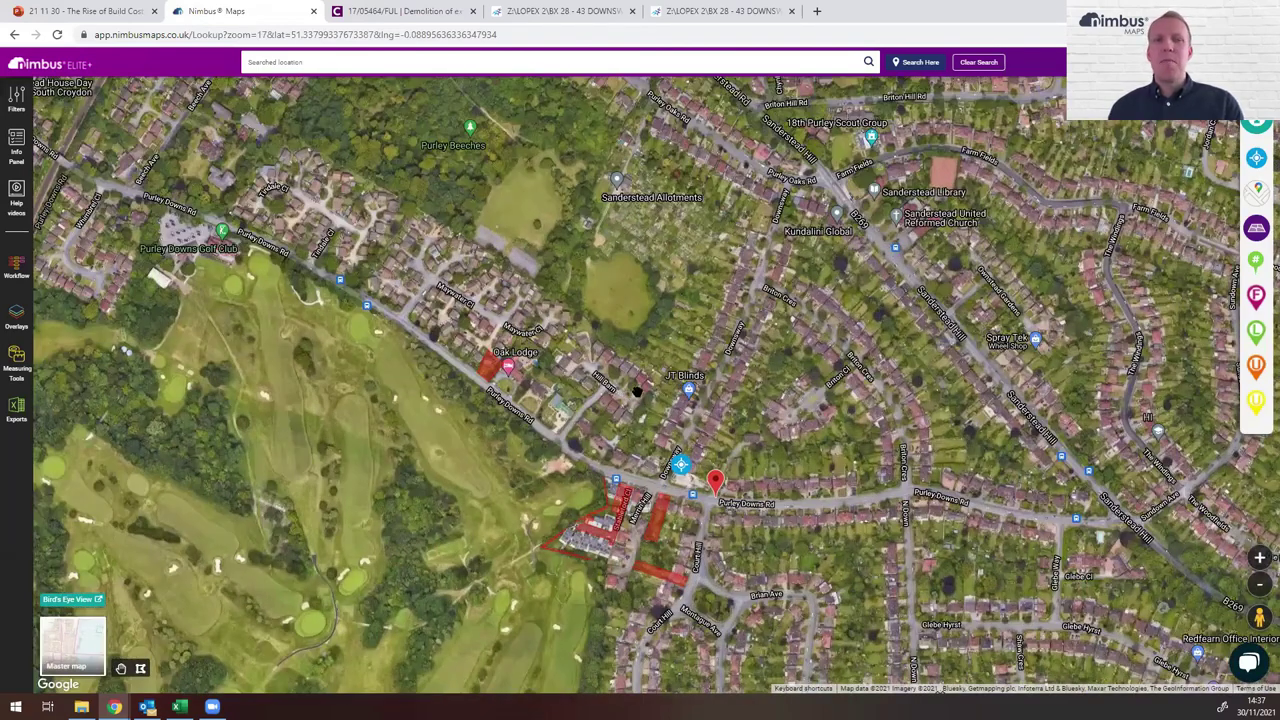
pyautogui.click(659, 507)
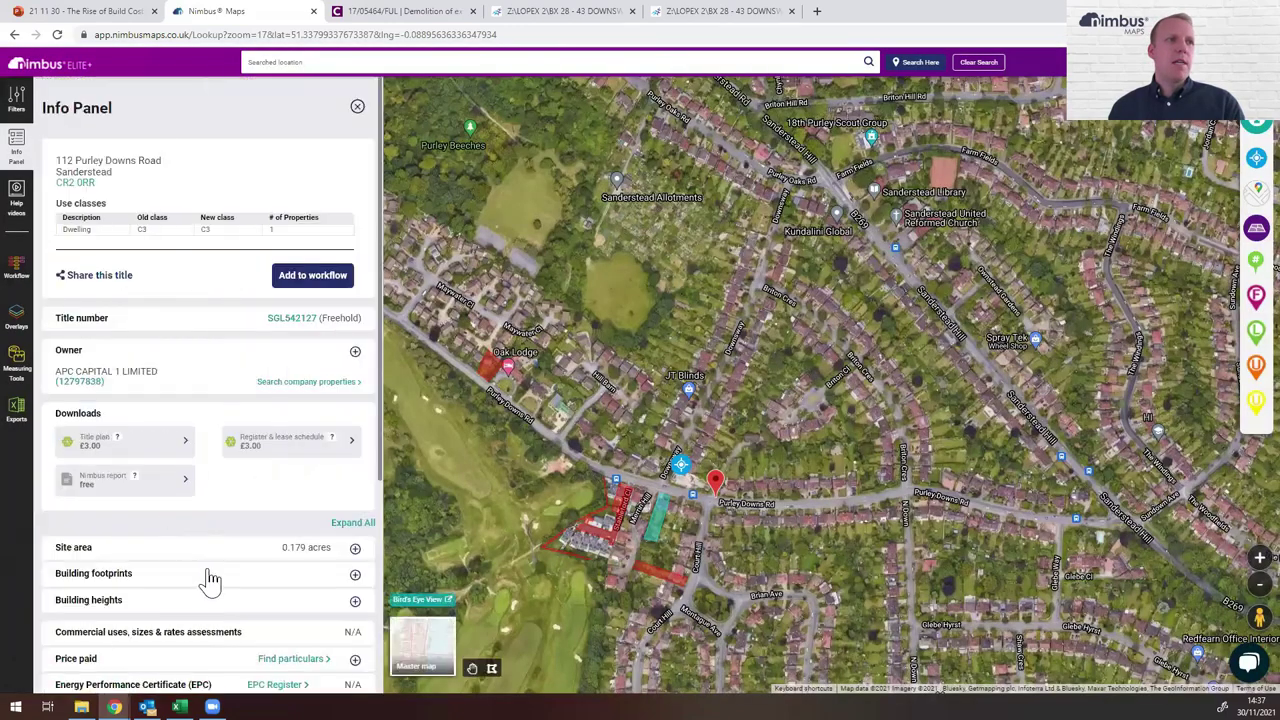
pyautogui.scroll(-1, 134, 580)
pyautogui.click(122, 573)
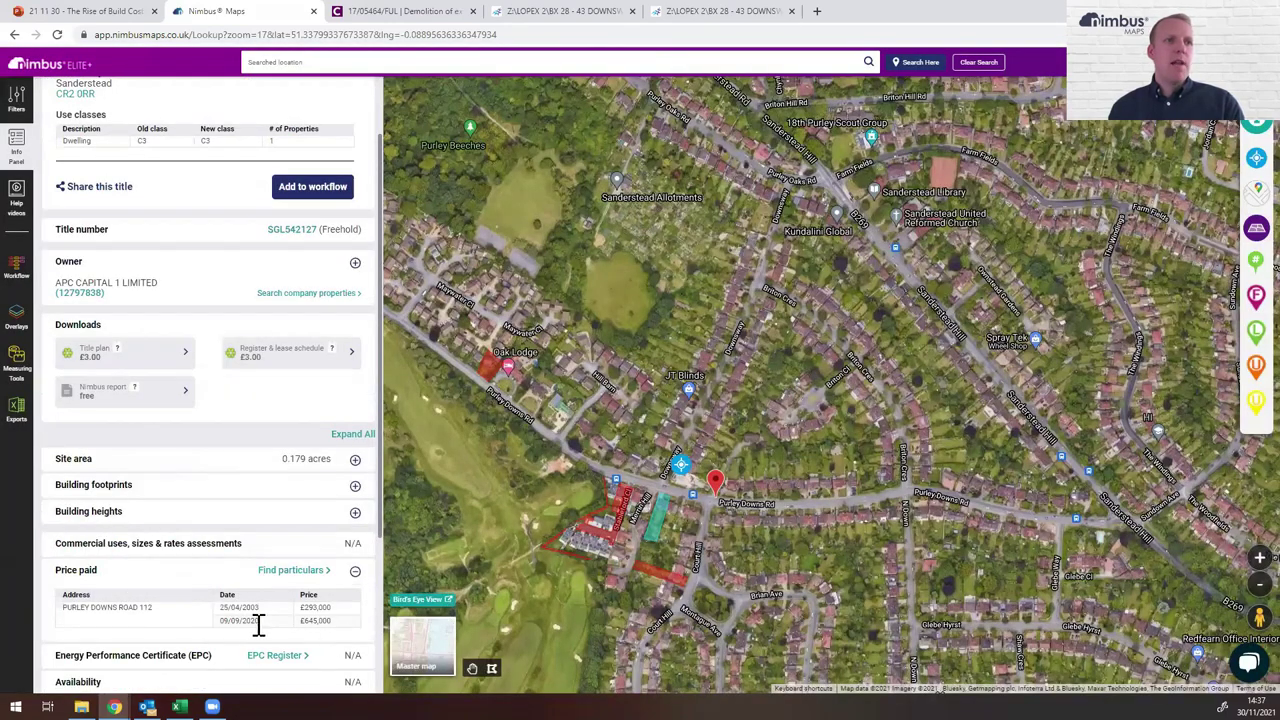
pyautogui.moveTo(220, 620); pyautogui.dragTo(342, 620)
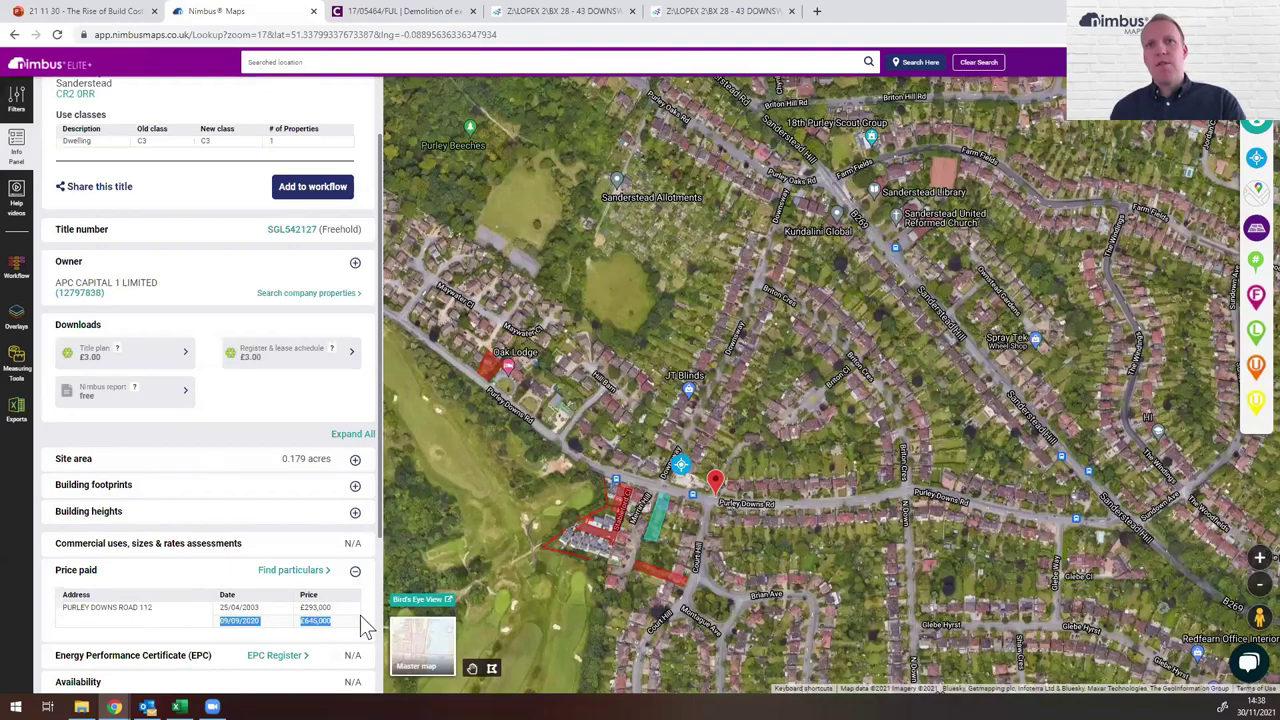
pyautogui.scroll(1, 126, 177)
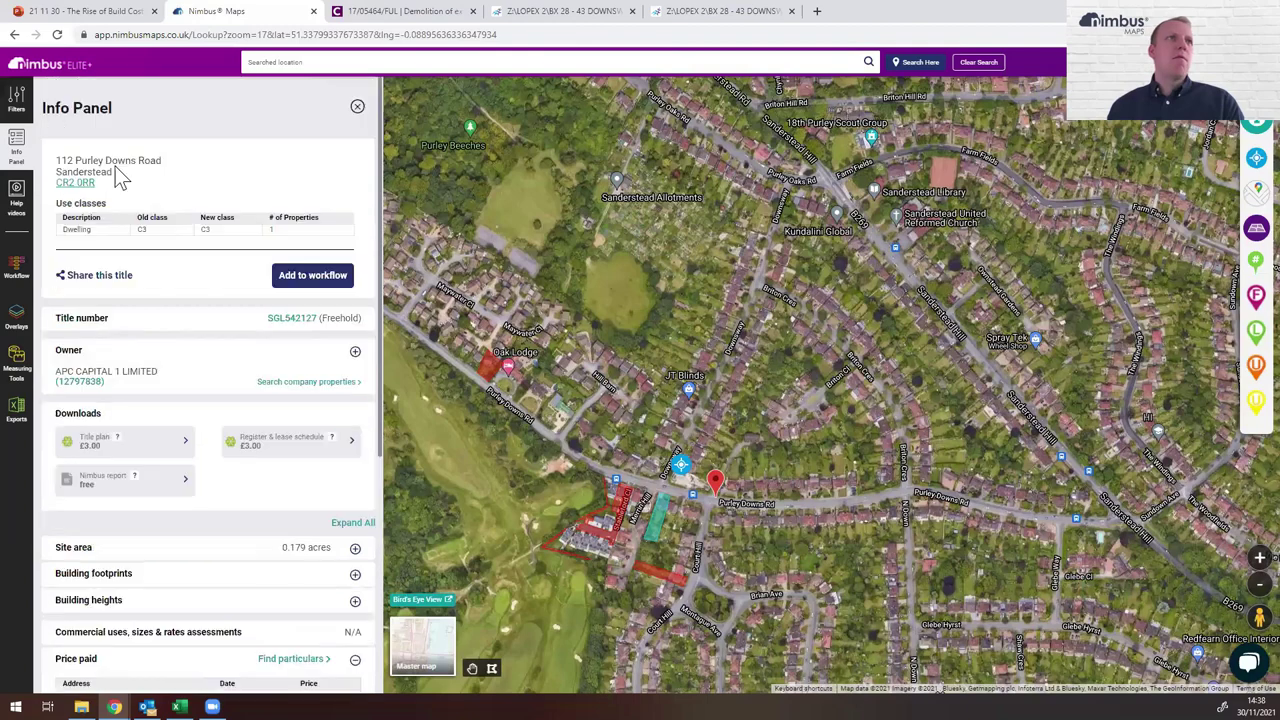
# - Limit comparables to flats only and move the sale date start back to September 2018
pyautogui.click(14, 100)
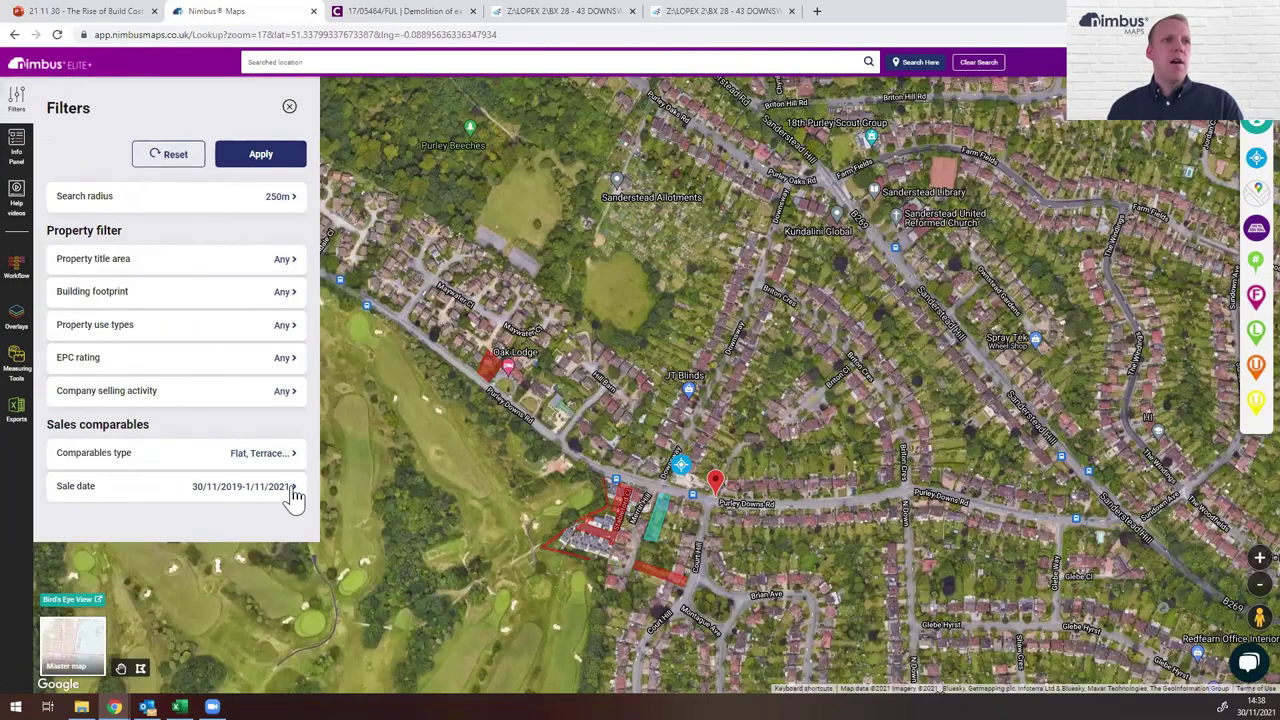
pyautogui.click(292, 487)
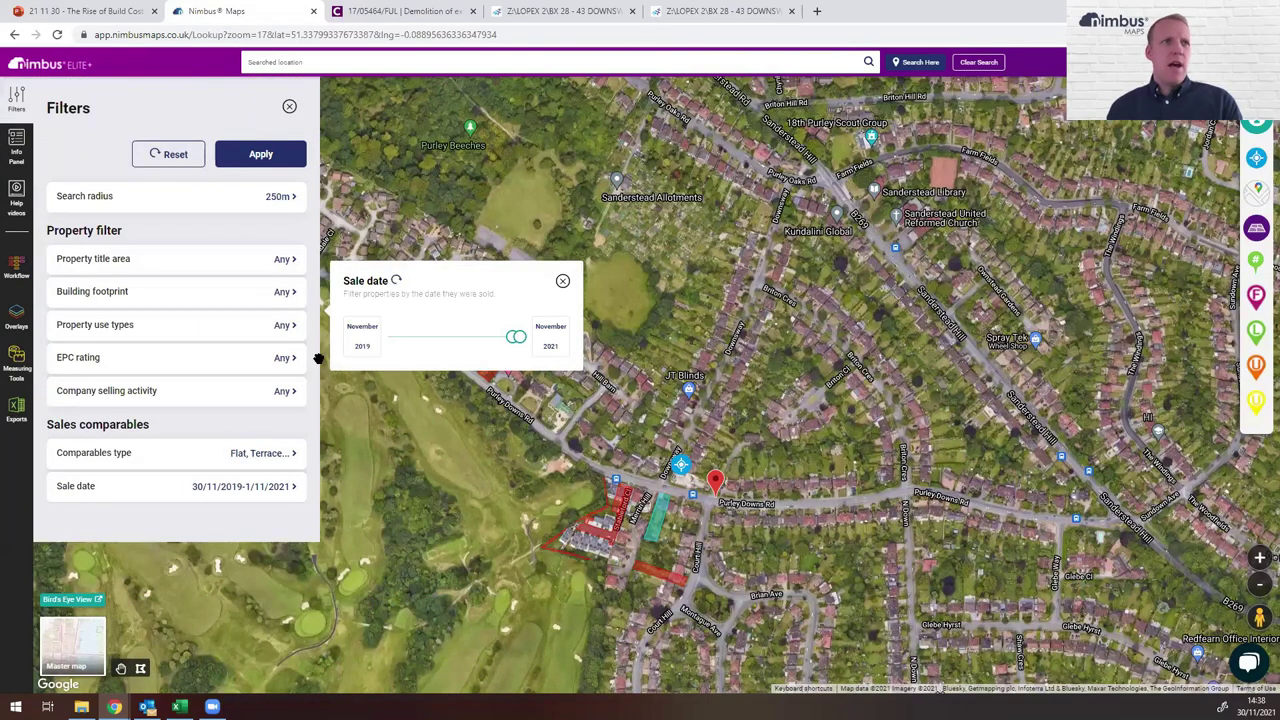
pyautogui.click(290, 455)
pyautogui.click(417, 329)
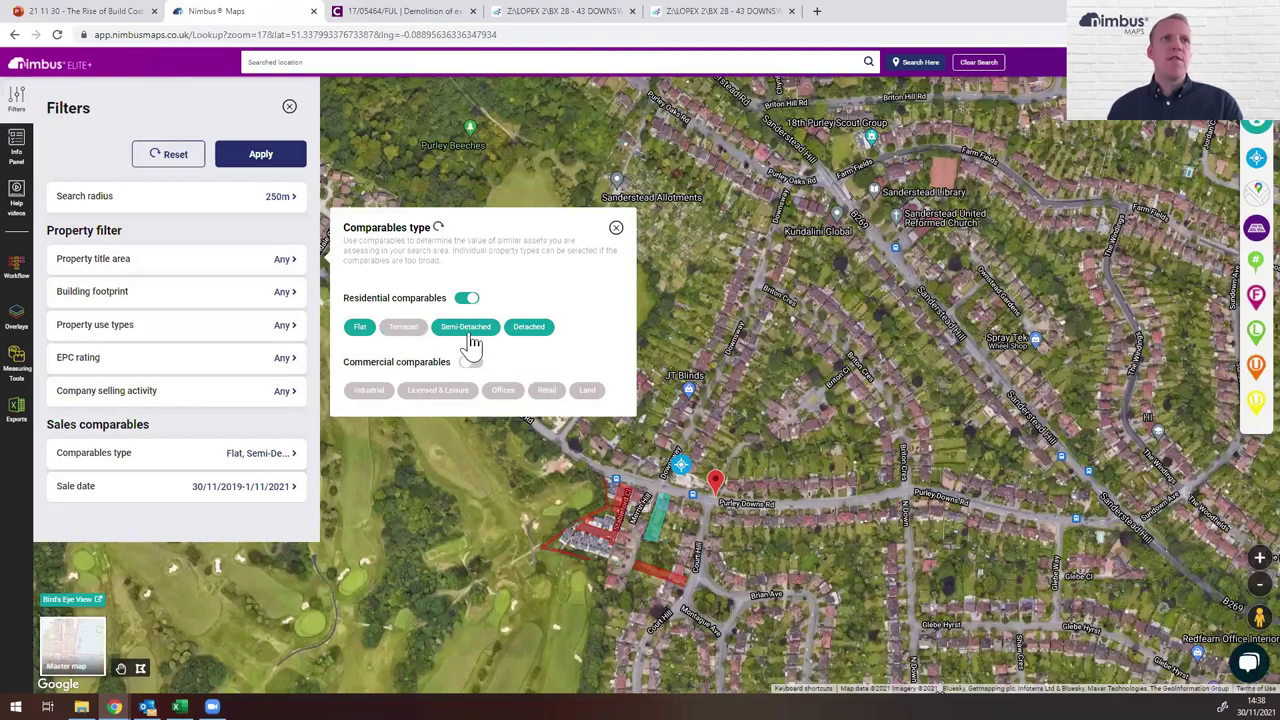
pyautogui.click(485, 330)
pyautogui.click(520, 330)
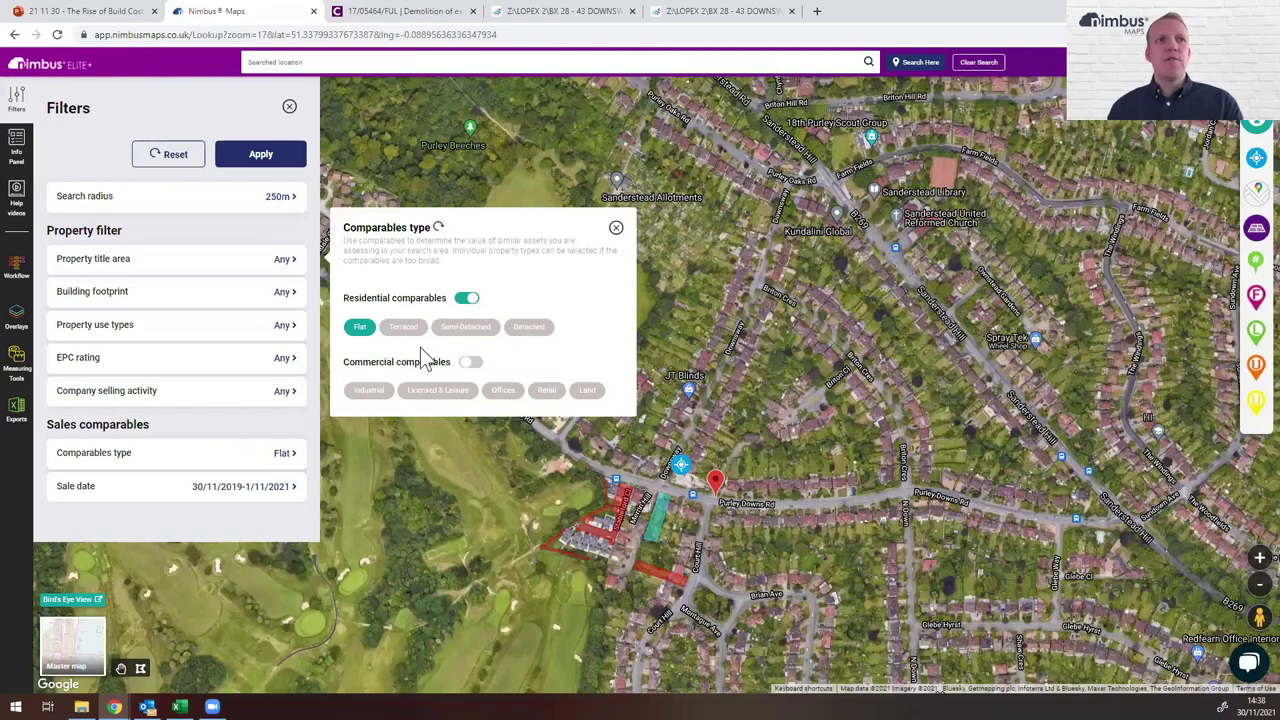
pyautogui.click(272, 492)
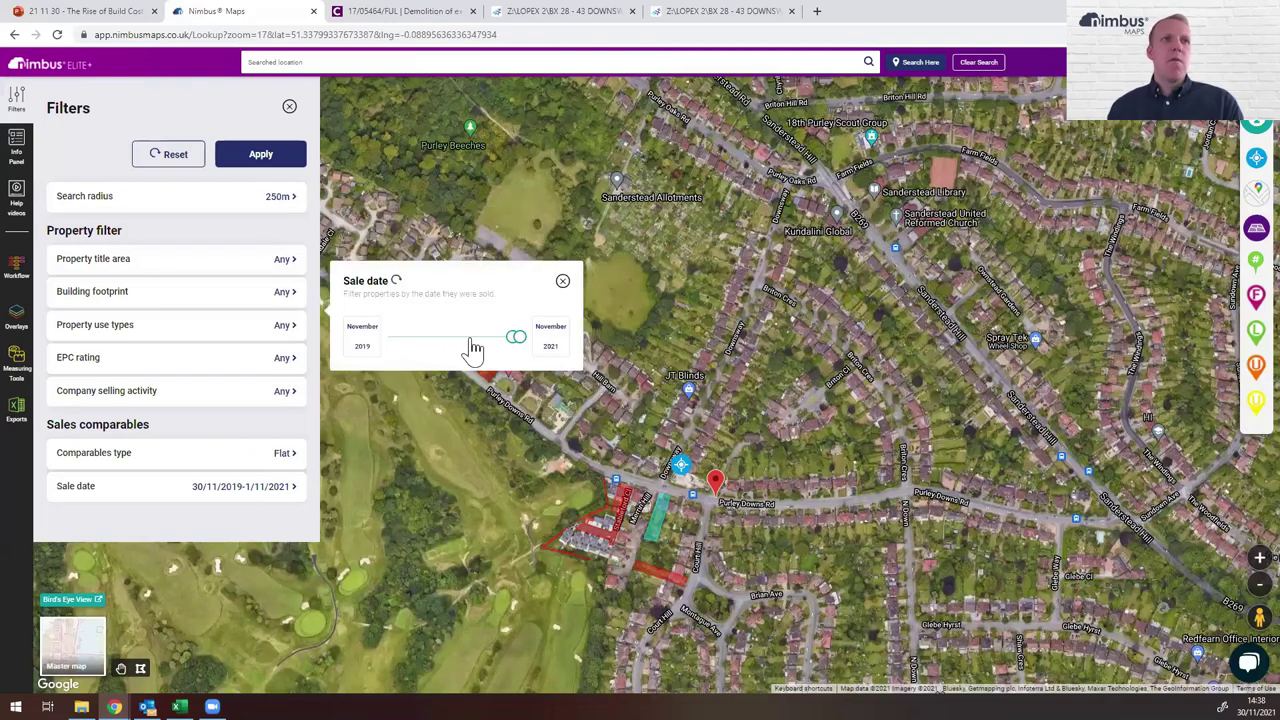
pyautogui.moveTo(508, 341); pyautogui.dragTo(509, 340)
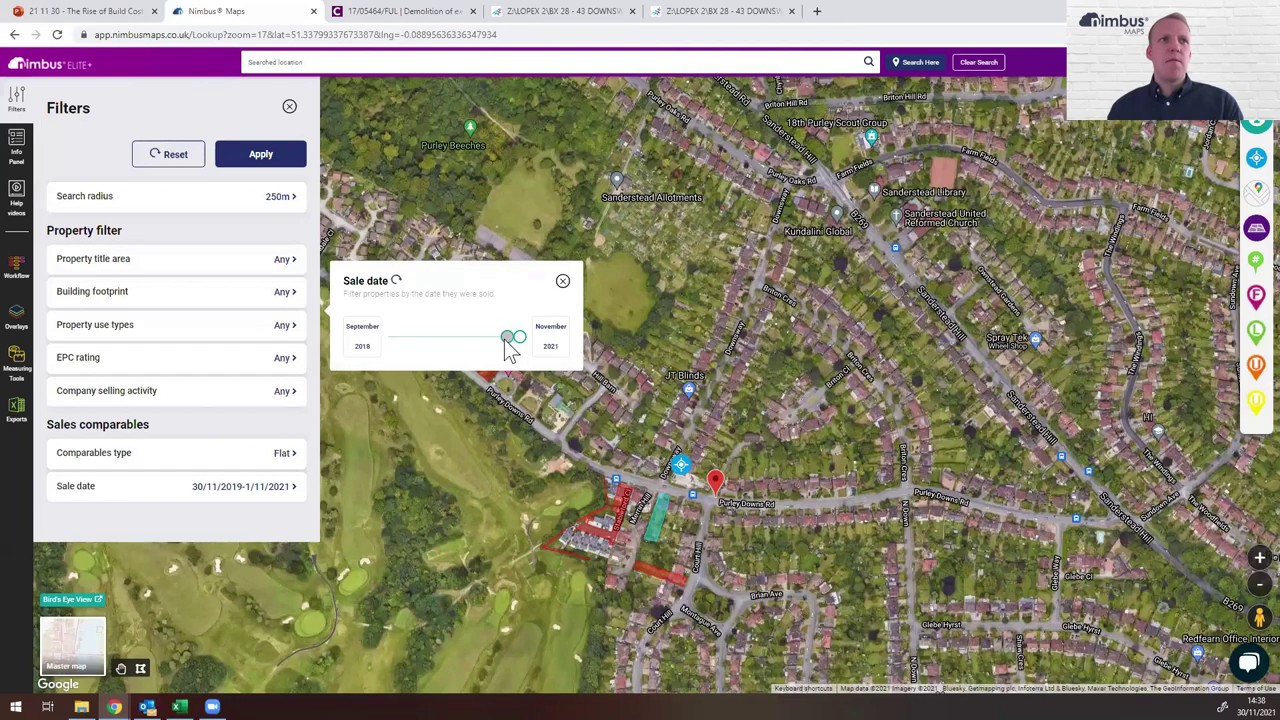
# - Widen the comparables search radius to 750m and rerun the search
pyautogui.click(272, 205)
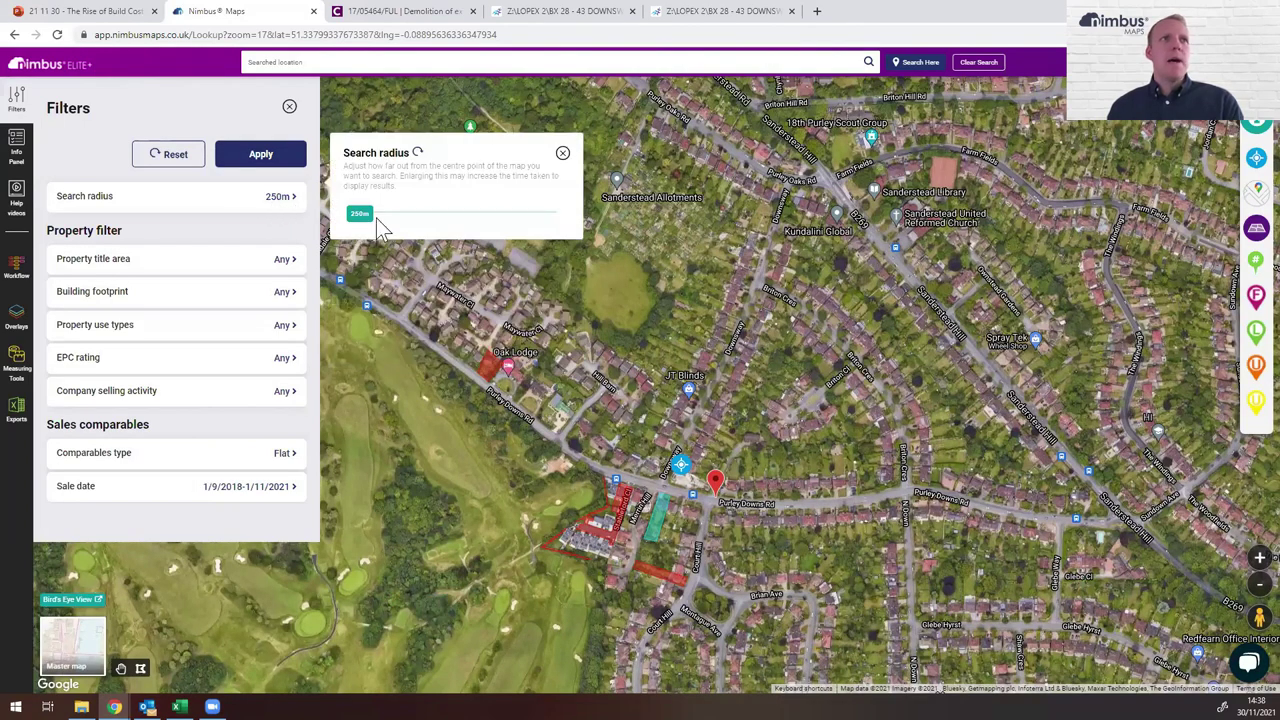
pyautogui.click(432, 215)
pyautogui.moveTo(436, 226); pyautogui.dragTo(523, 238)
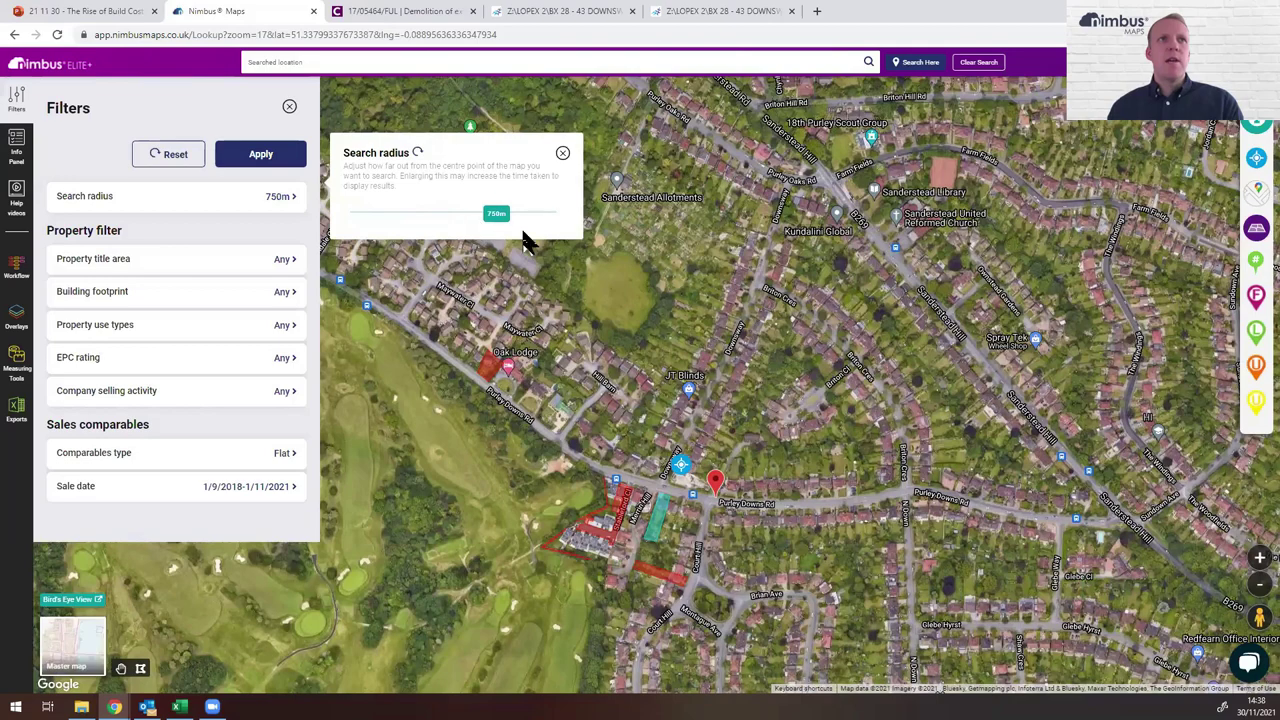
pyautogui.click(922, 65)
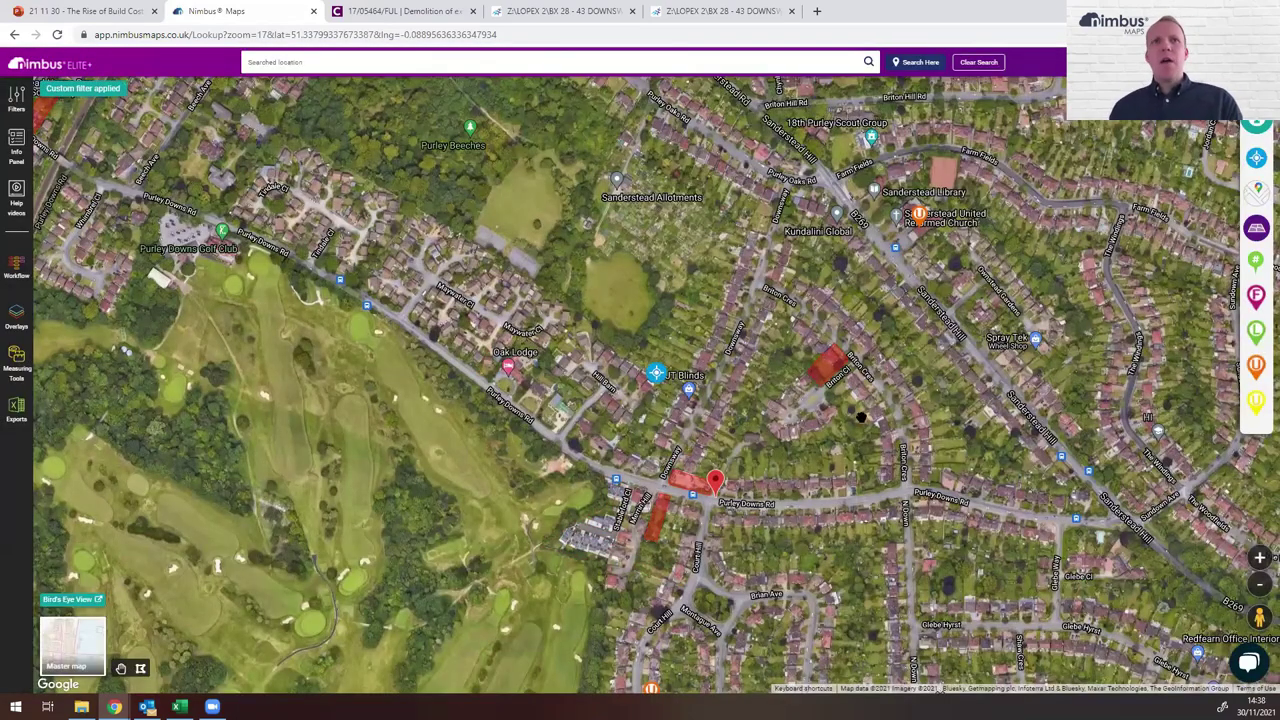
# - Pan south of Purley Downs Rd and select a comparable sale parcel near Rectory Park
pyautogui.scroll(-1, 842, 408)
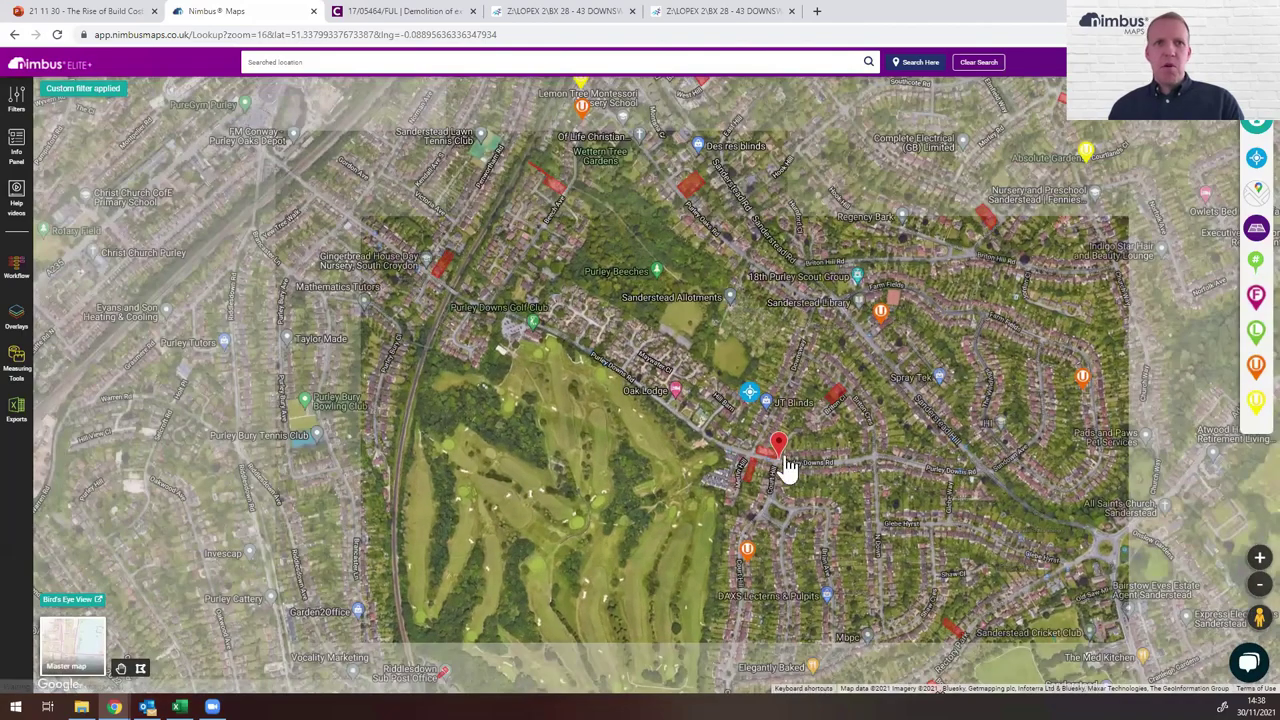
pyautogui.scroll(1, 766, 466)
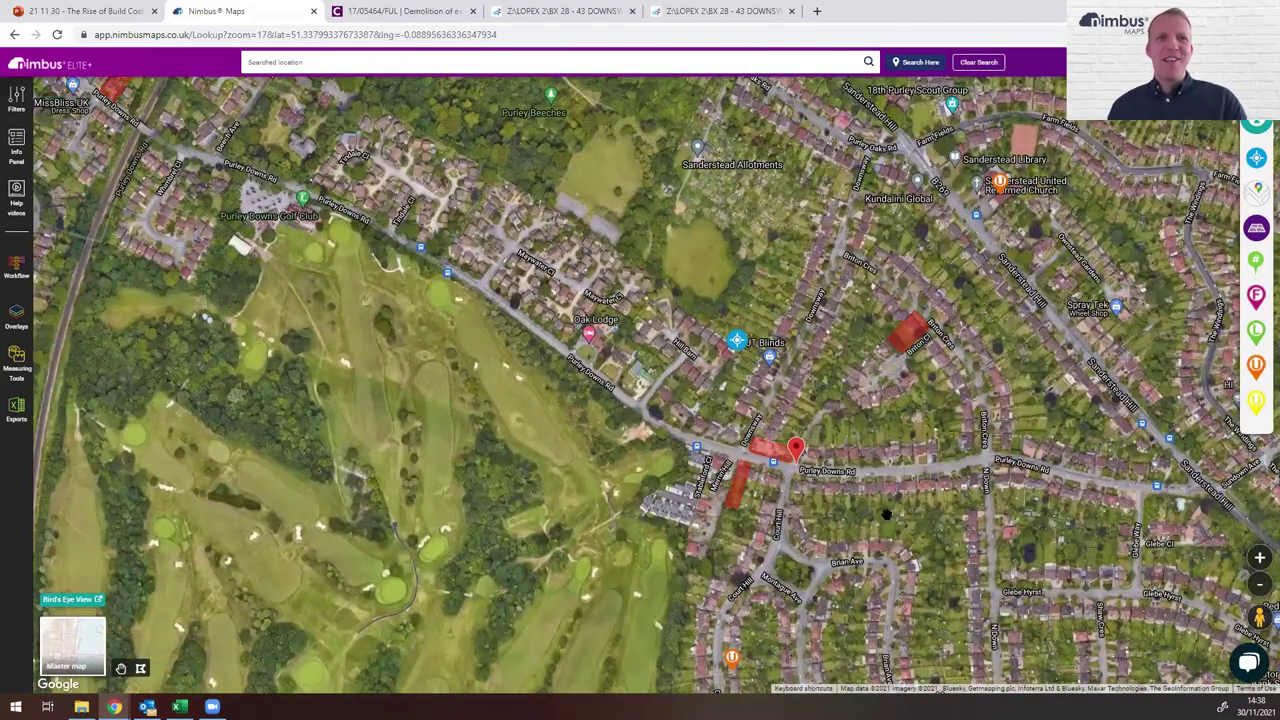
pyautogui.moveTo(822, 352); pyautogui.dragTo(780, 264)
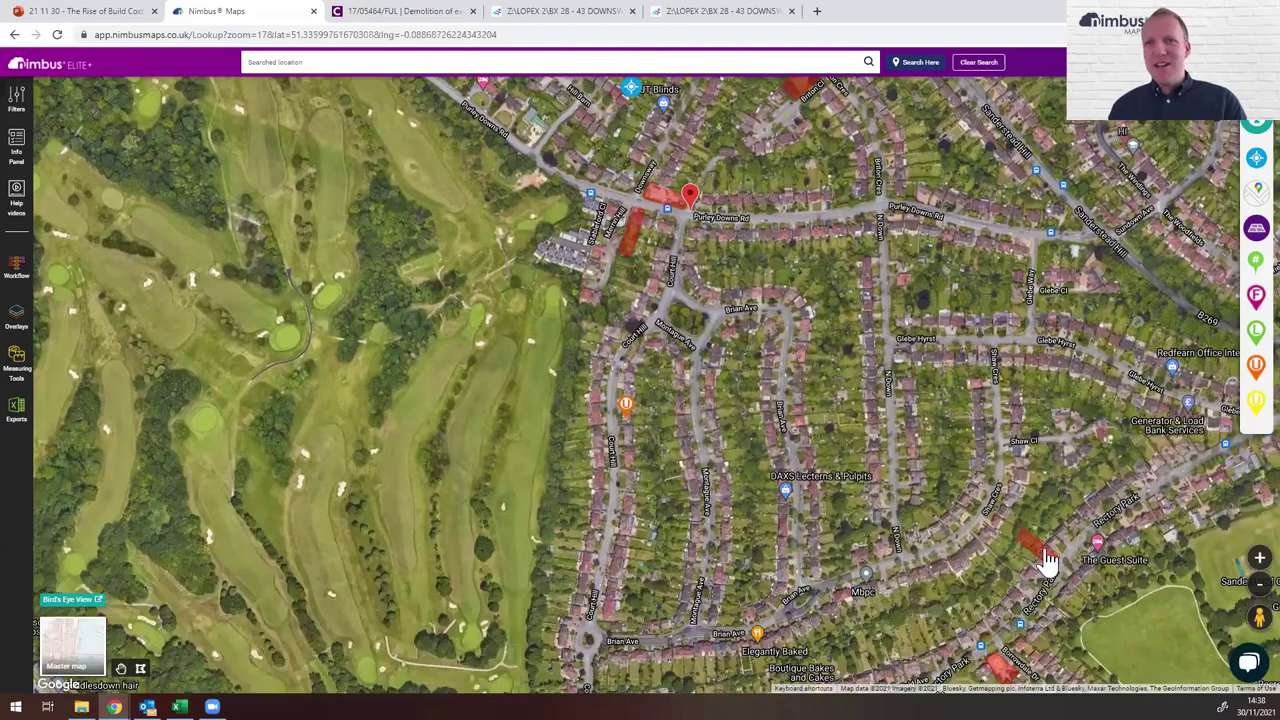
pyautogui.click(1045, 548)
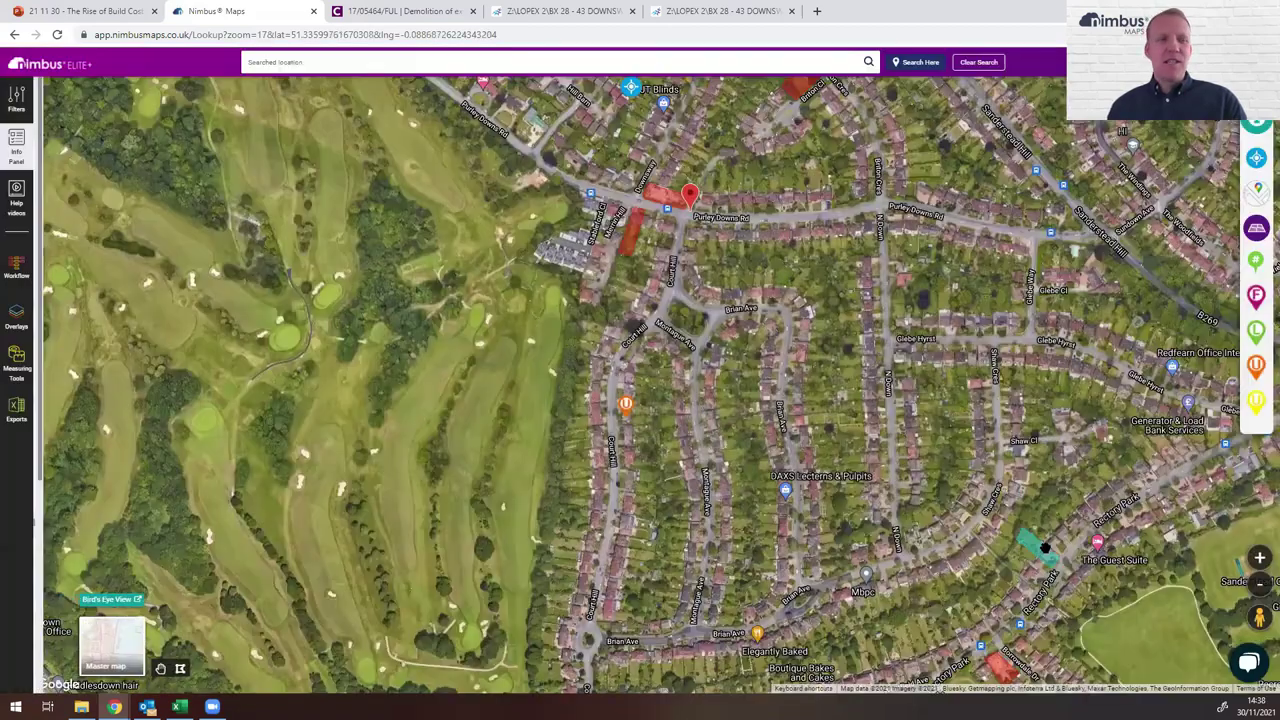
pyautogui.scroll(-3, 271, 380)
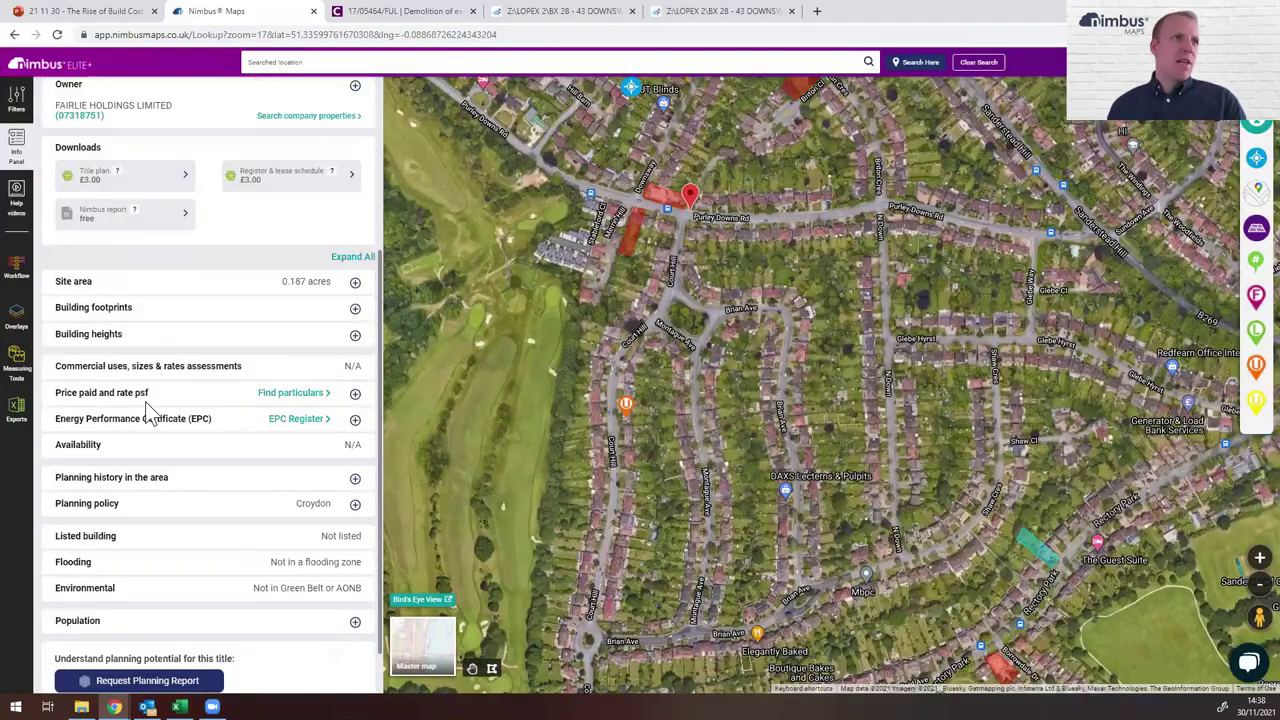
pyautogui.click(100, 394)
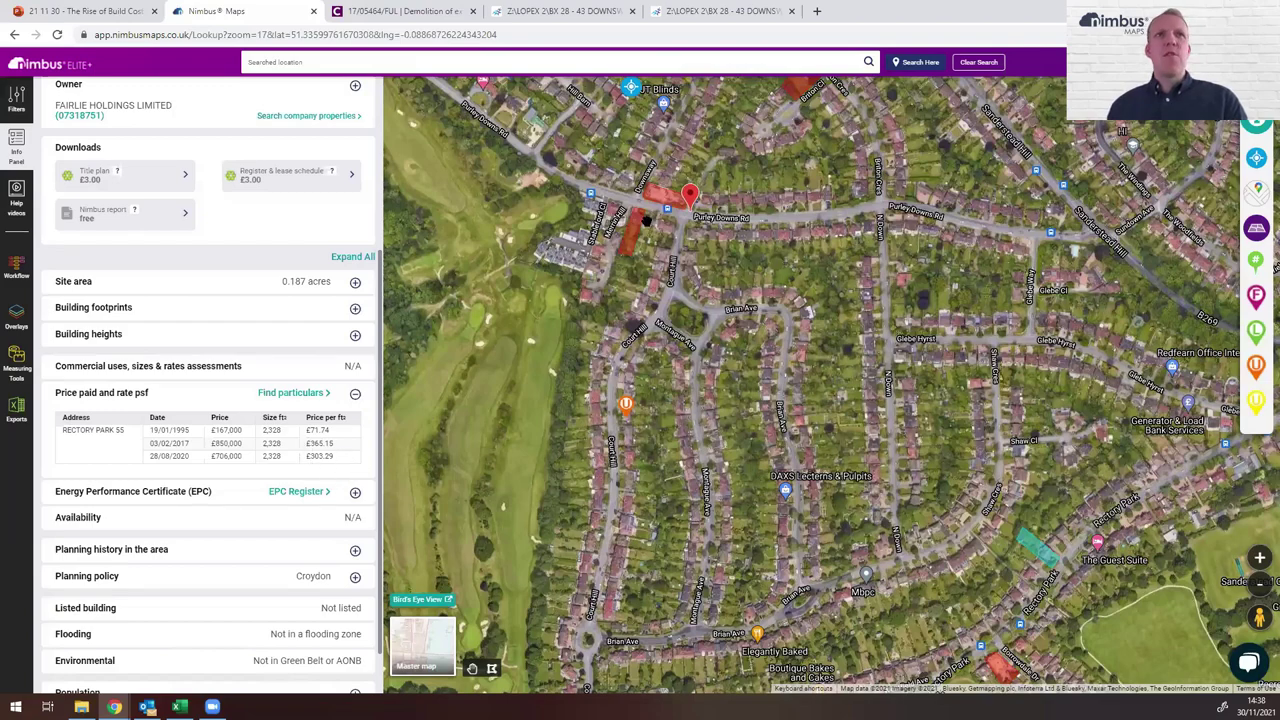
pyautogui.click(638, 238)
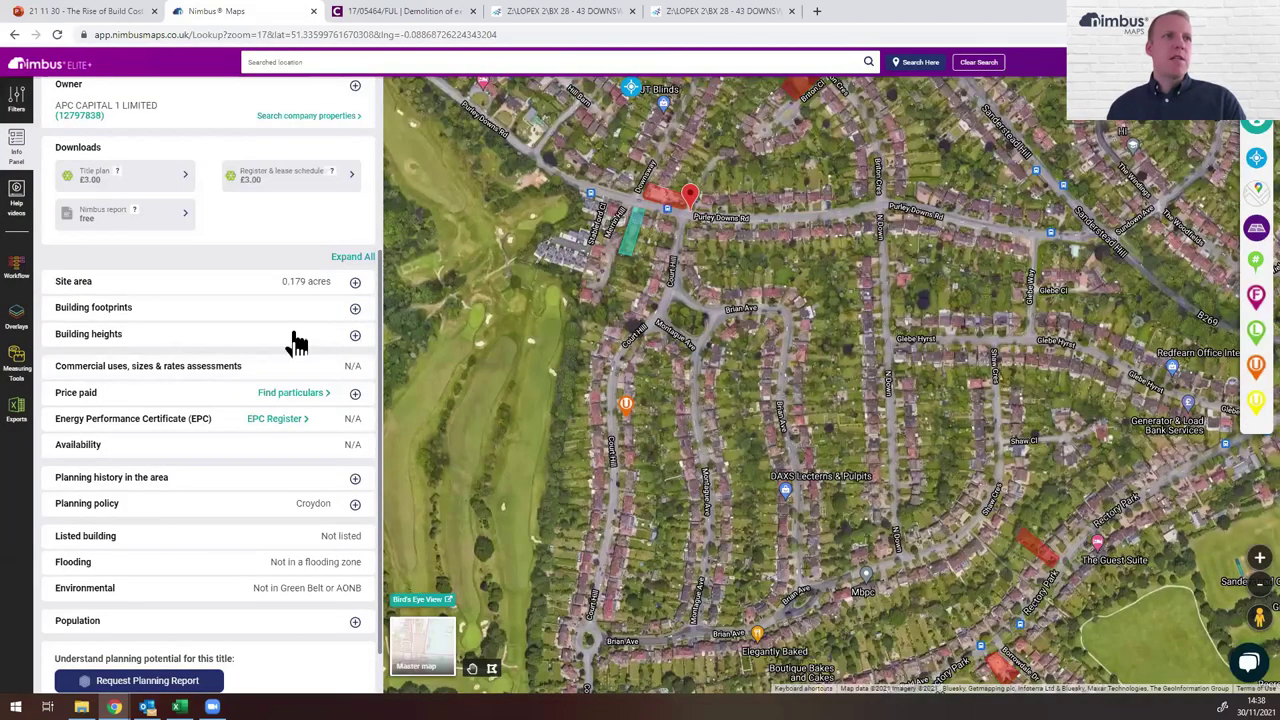
pyautogui.click(103, 400)
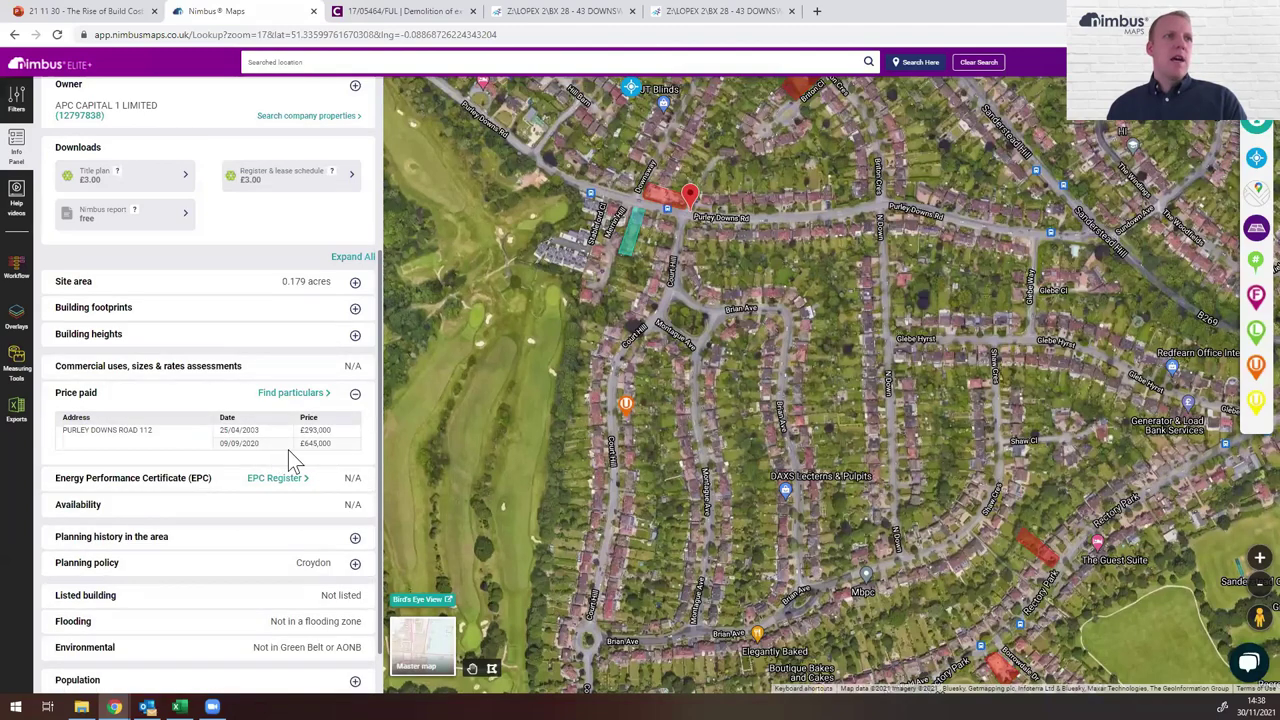
# - Check a comparable to the north, noting its 2019 rate of £515.43 per sq ft
pyautogui.moveTo(820, 272); pyautogui.dragTo(758, 460)
pyautogui.click(745, 265)
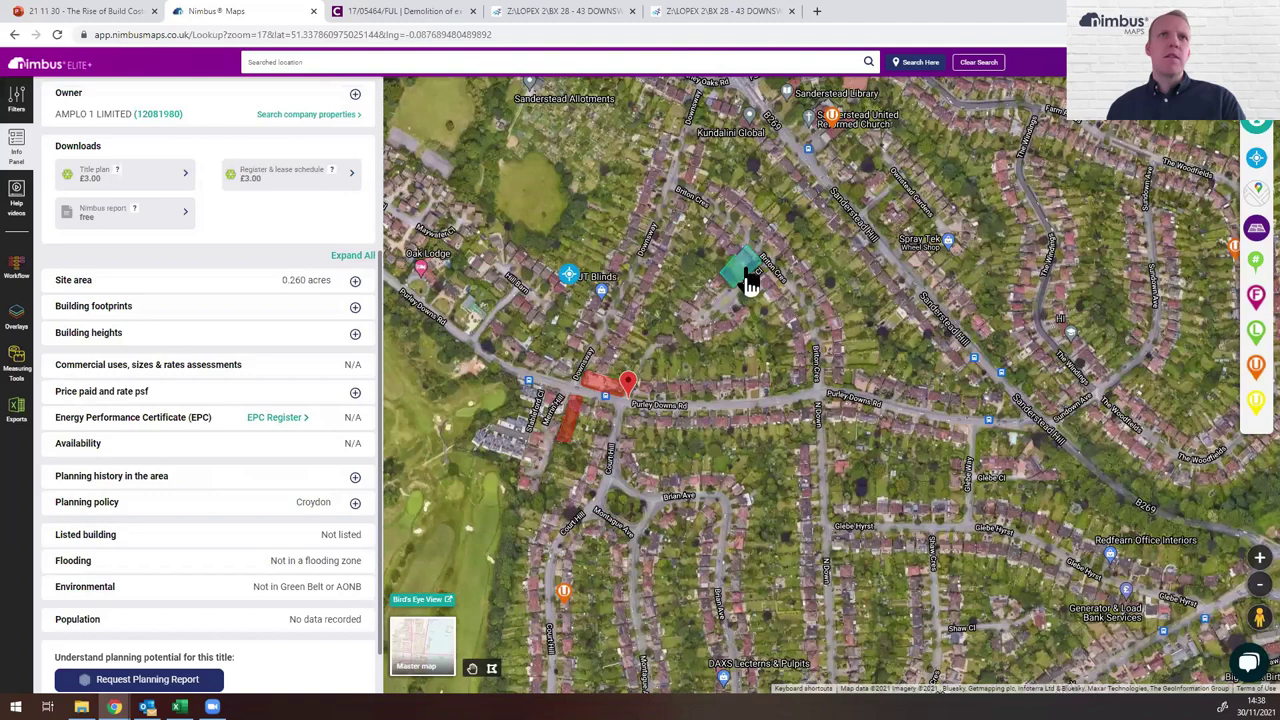
pyautogui.click(130, 396)
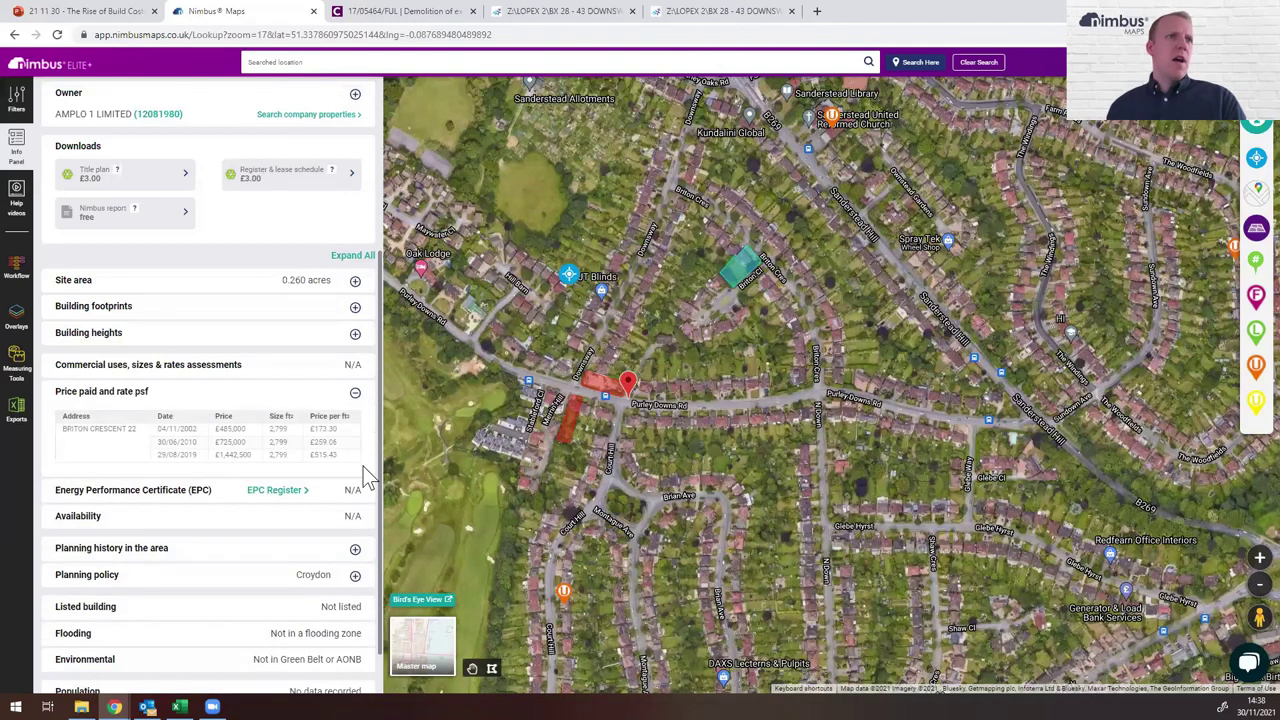
pyautogui.moveTo(338, 455); pyautogui.dragTo(314, 455)
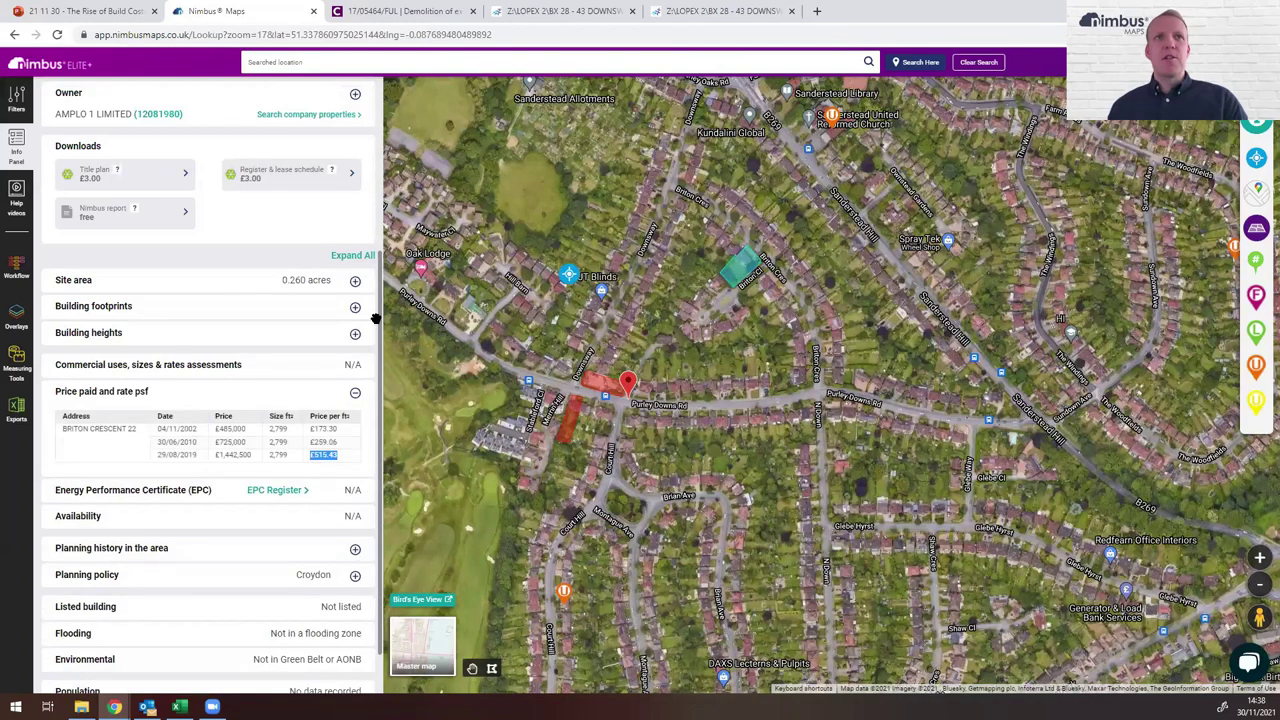
pyautogui.click(20, 325)
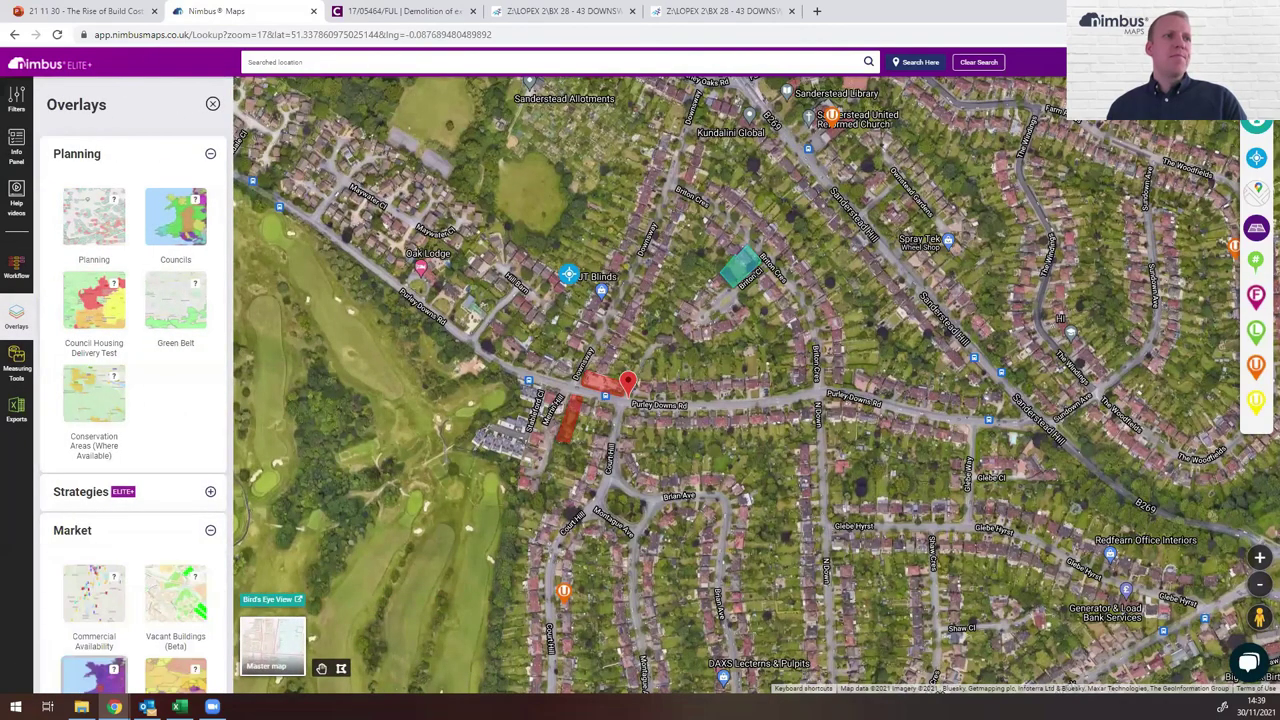
# - Apply the average residential value overlay and read £461 per sq ft at the site
pyautogui.click(94, 675)
pyautogui.click(746, 404)
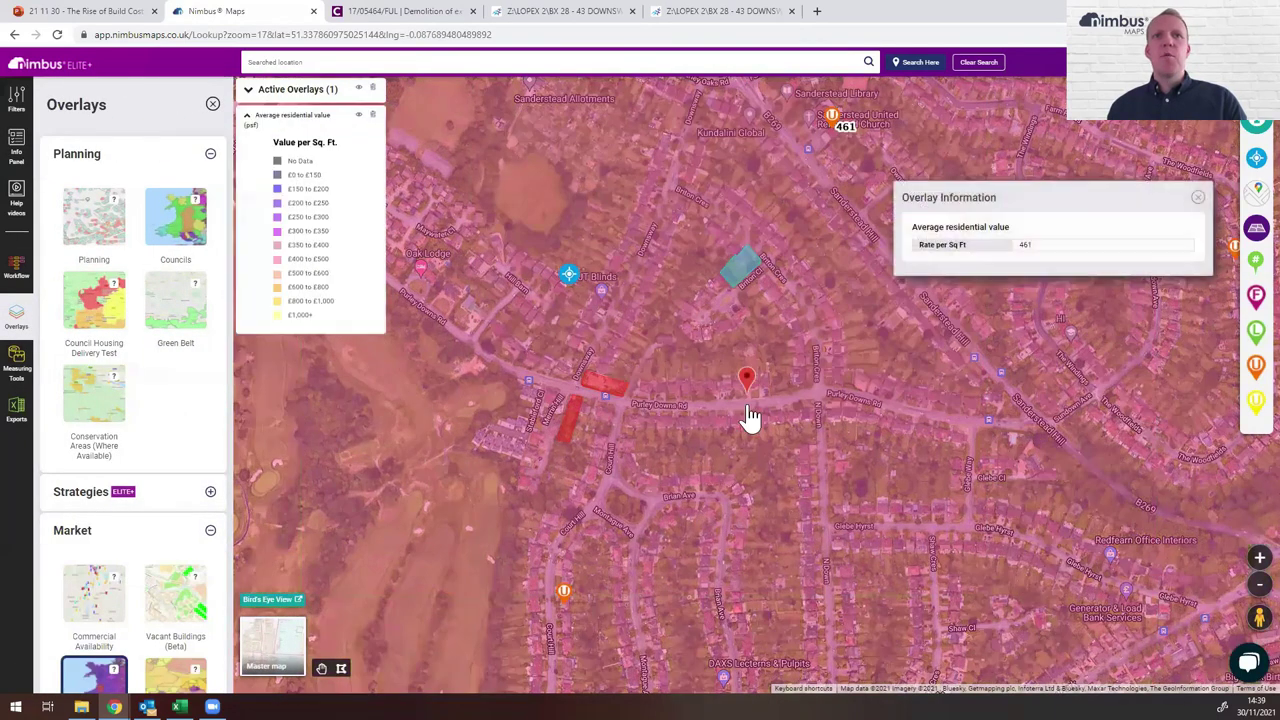
pyautogui.click(1197, 198)
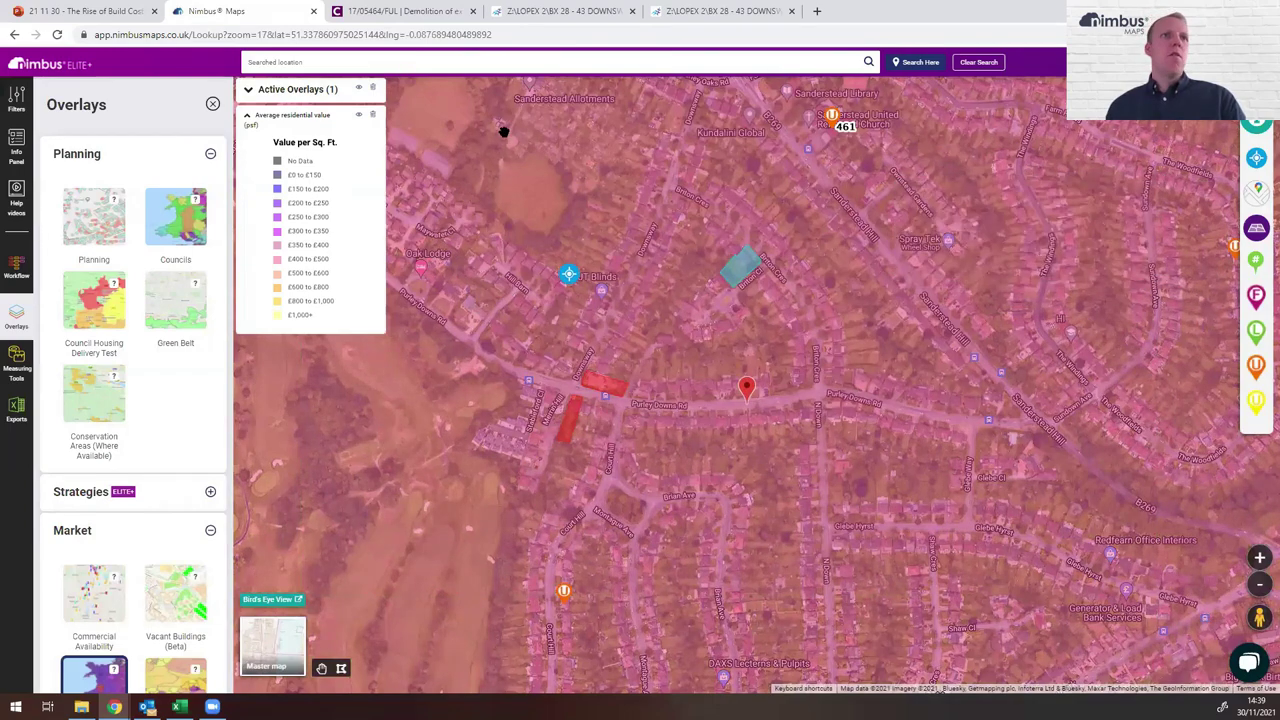
pyautogui.hotkey('alt', 'Tab')
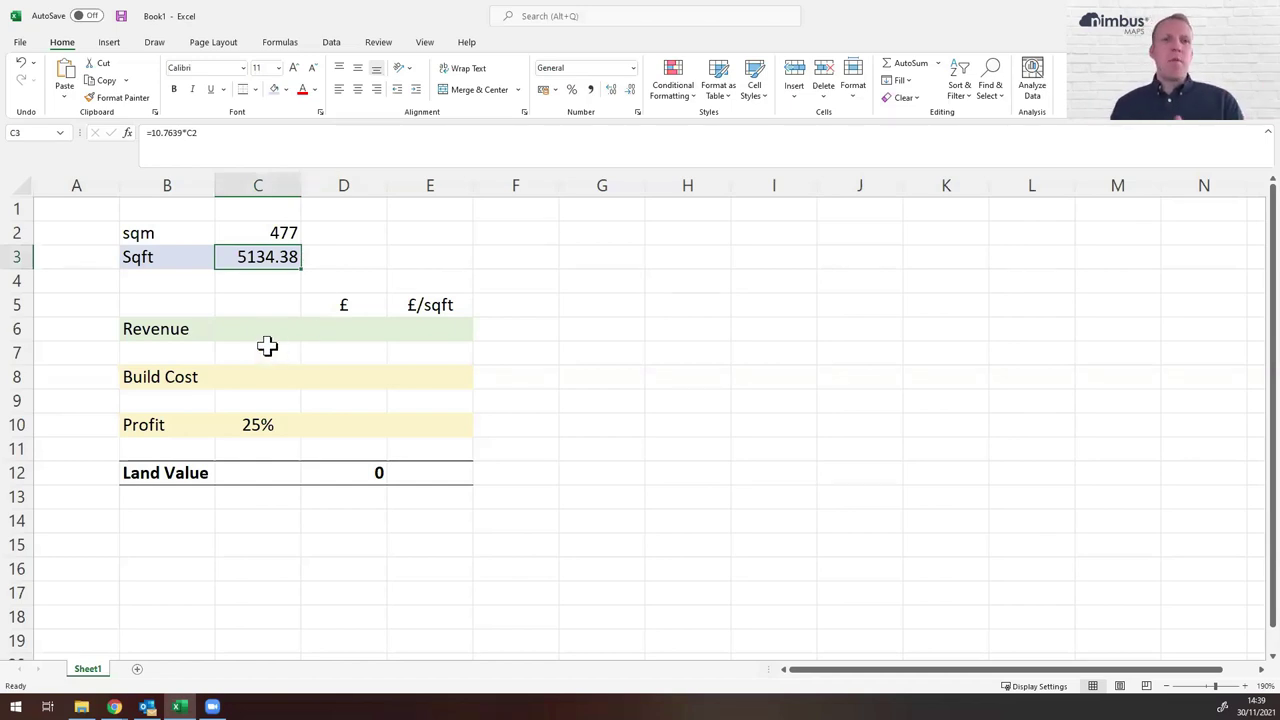
# - Enter 461 £/sqft as the revenue rate in E6
pyautogui.click(410, 334)
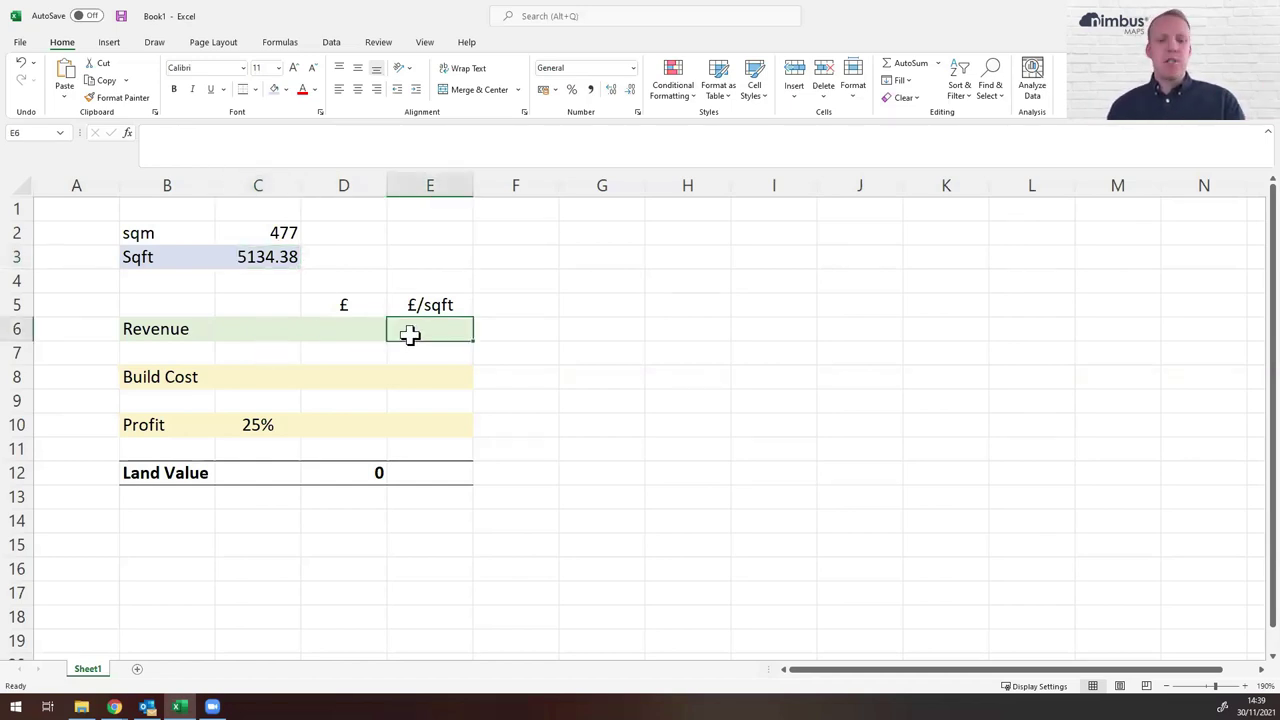
pyautogui.write('46')
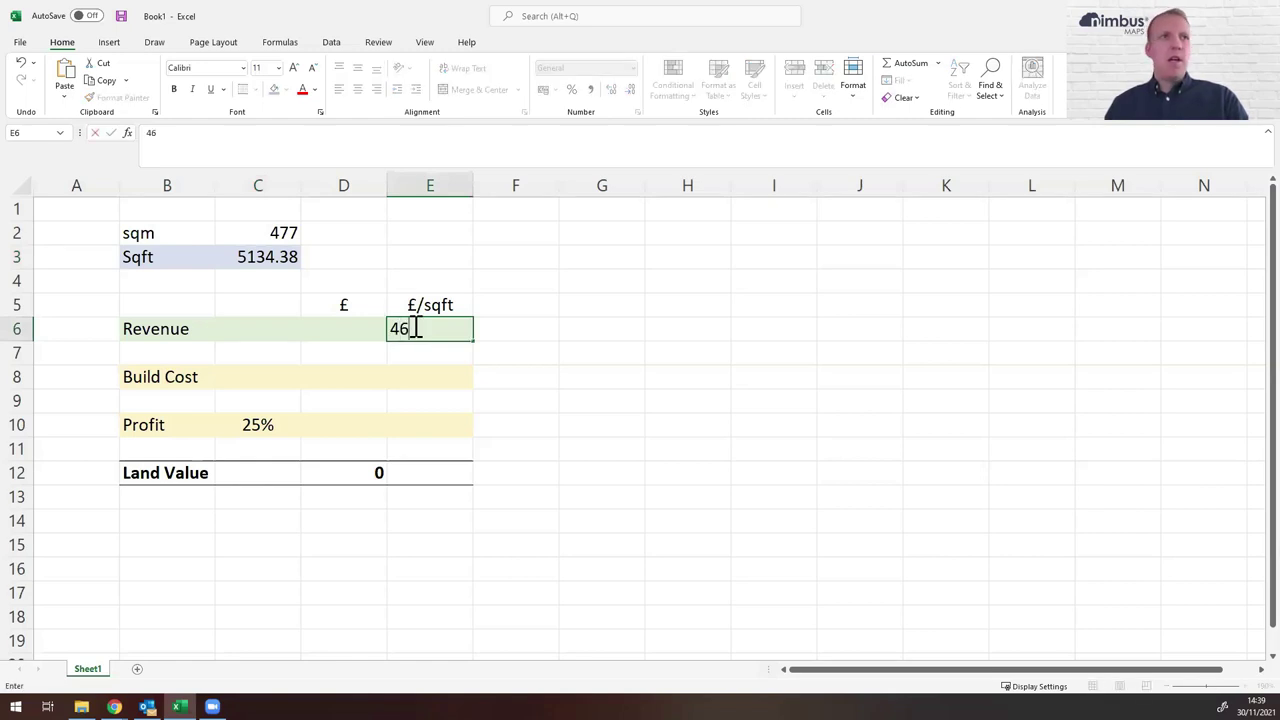
pyautogui.write('1')
pyautogui.press('Return')
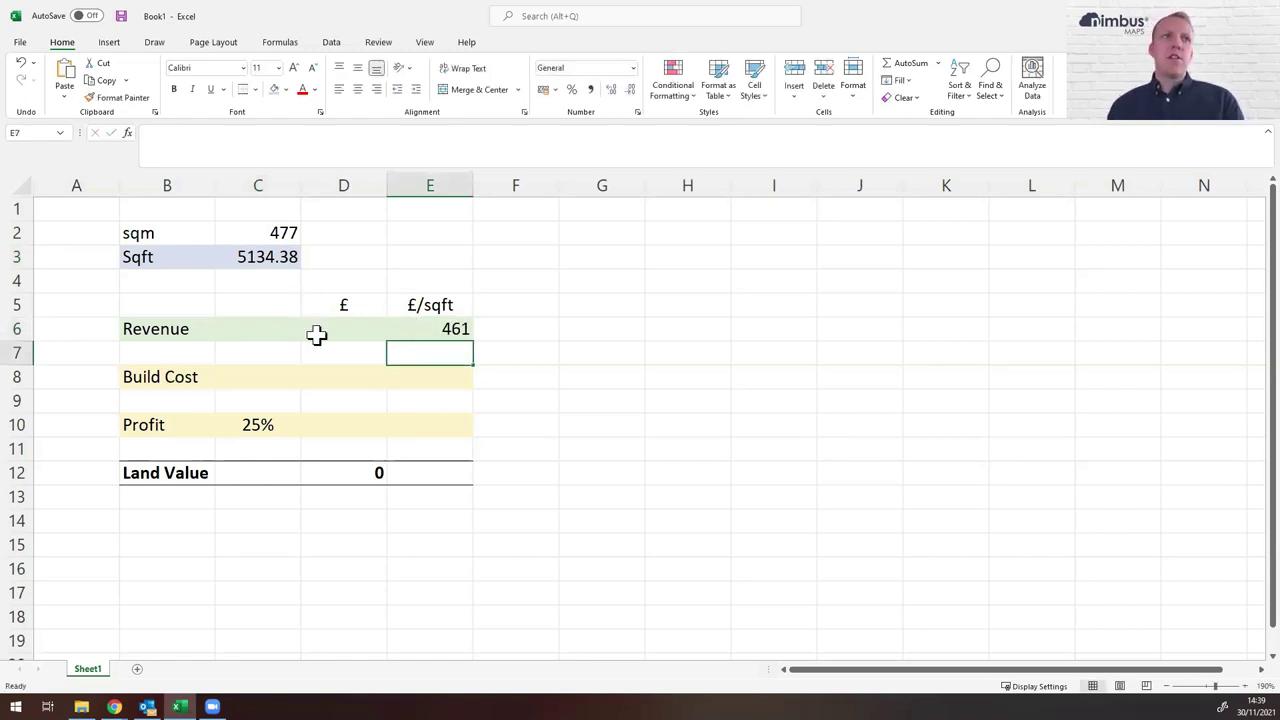
# - Calculate total revenue =E6*C3 in D6, shown in comma style as 2,366,949.32
pyautogui.click(333, 332)
pyautogui.write('=')
pyautogui.press('Right')
pyautogui.write('*')
pyautogui.press('Up')
pyautogui.press('Up')
pyautogui.press('Left')
pyautogui.press('Up')
pyautogui.press('Return')
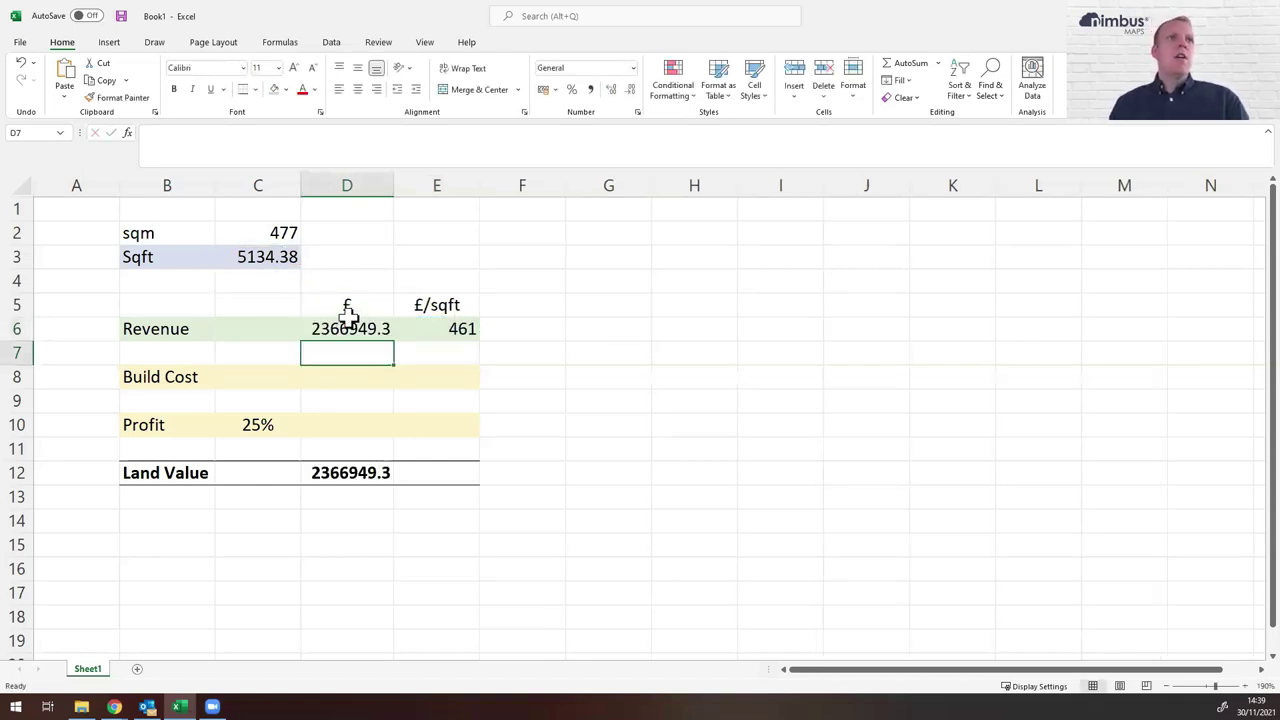
pyautogui.click(347, 322)
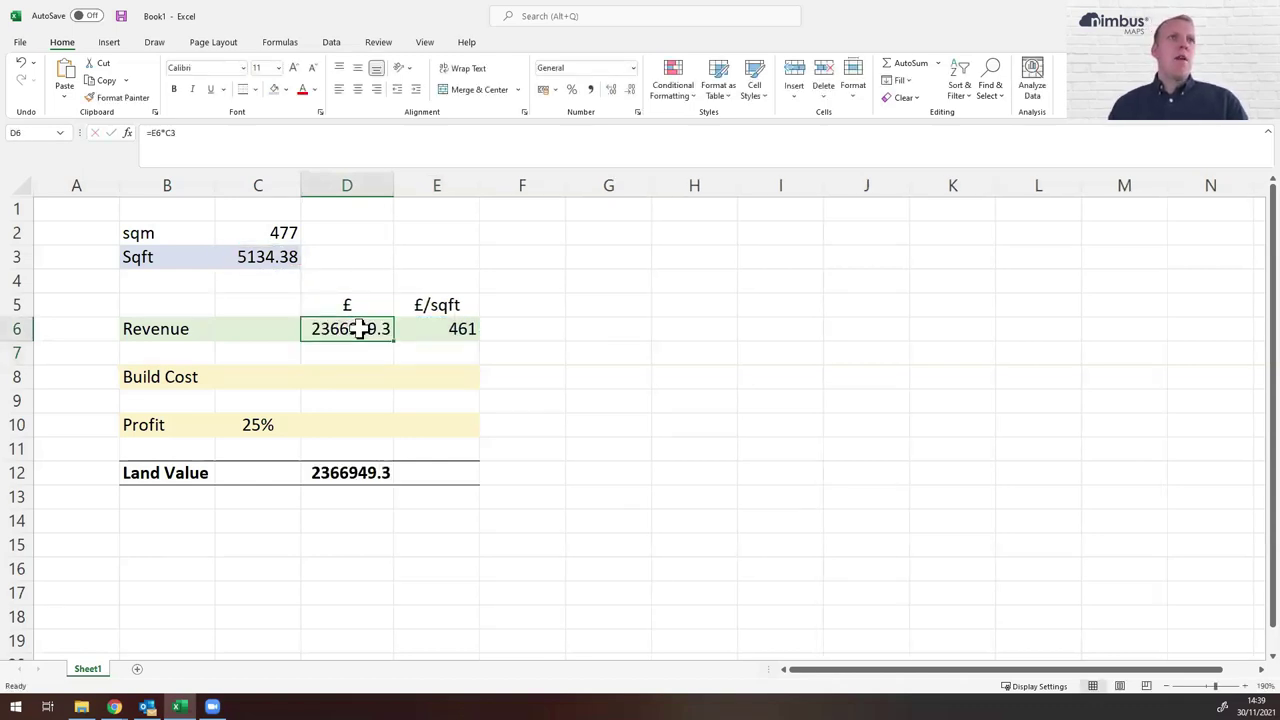
pyautogui.click(590, 90)
pyautogui.click(646, 362)
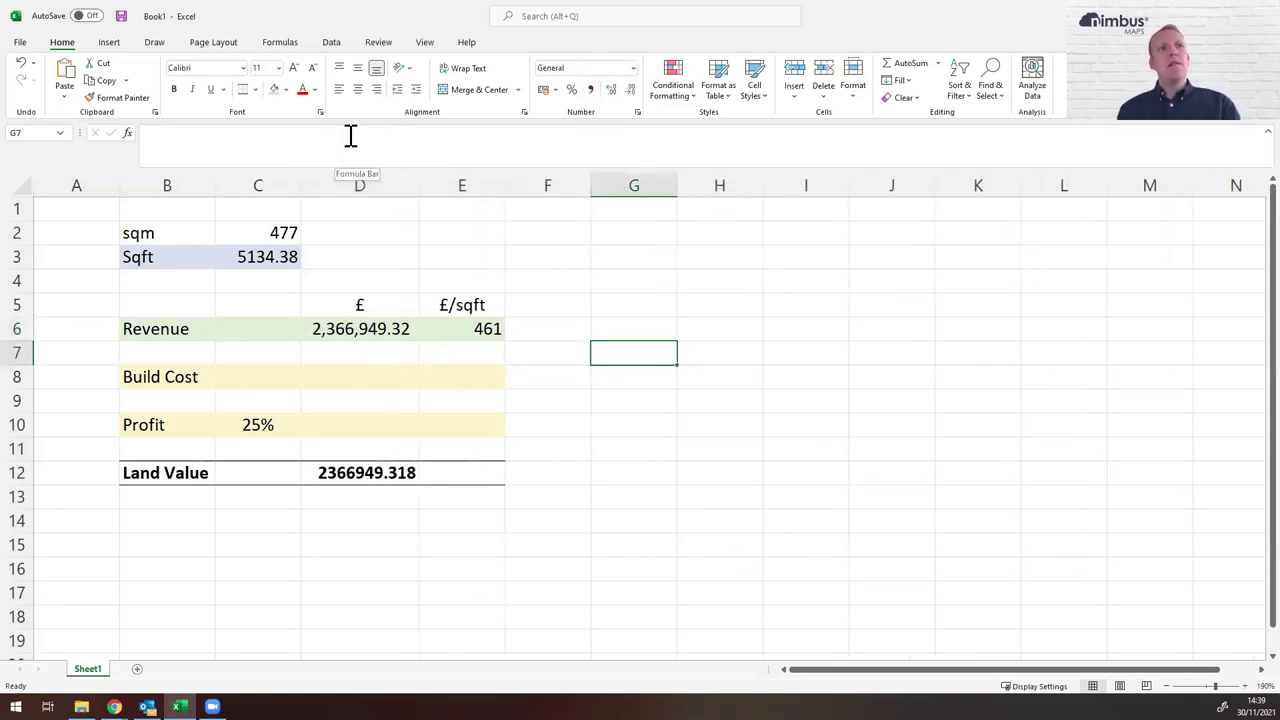
# - Add =D6/9 in G6, giving 262,994.37
pyautogui.click(660, 326)
pyautogui.write('=')
pyautogui.press('Left')
pyautogui.press('Left')
pyautogui.press('Left')
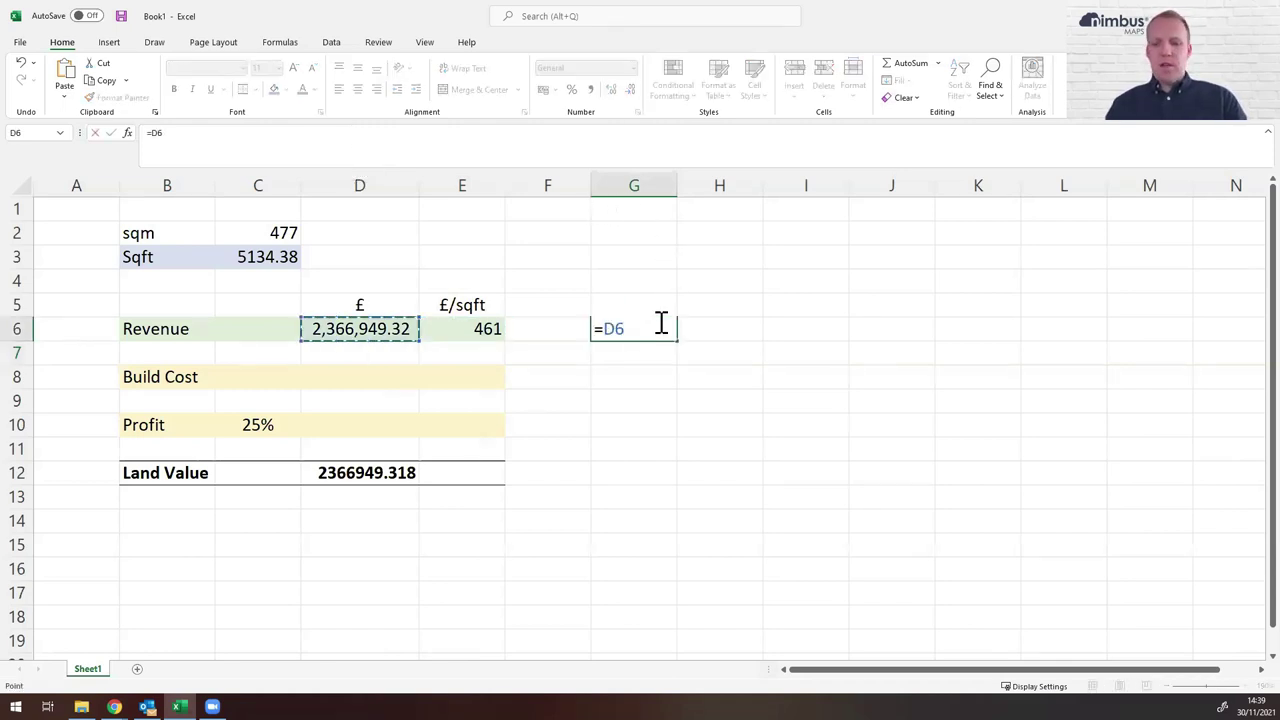
pyautogui.write('/9')
pyautogui.press('Return')
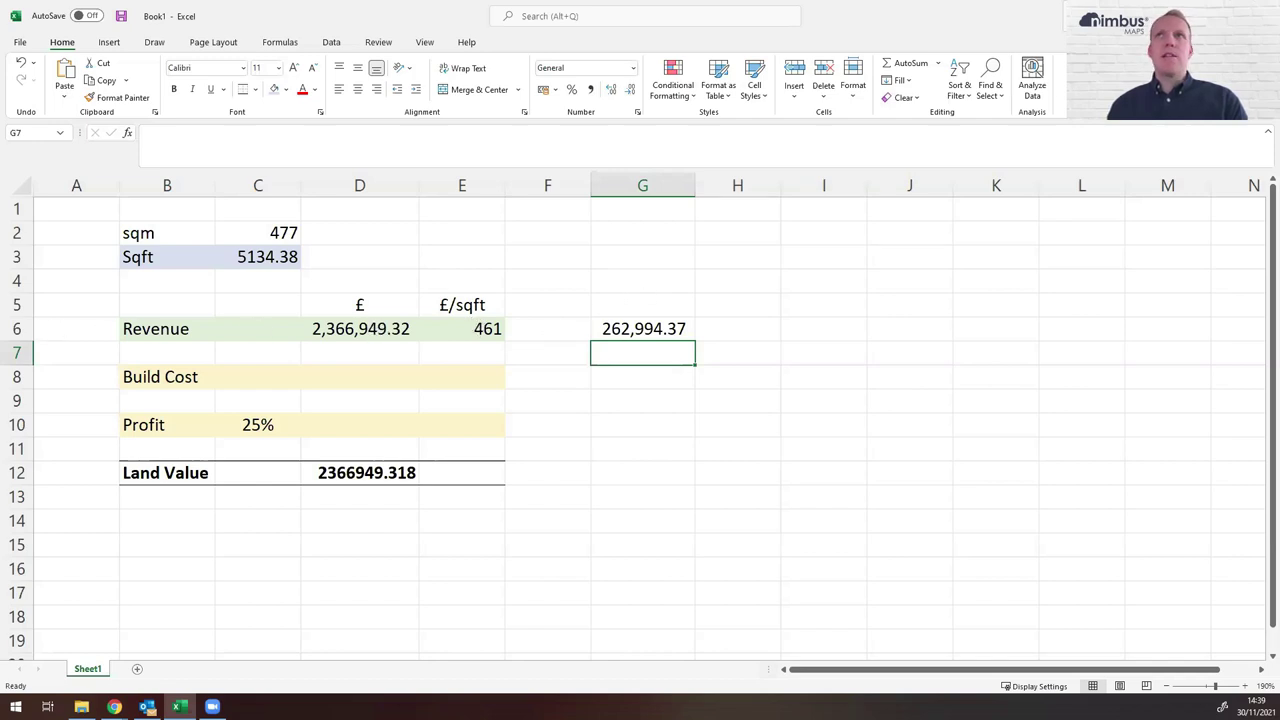
pyautogui.hotkey('alt', 'Tab')
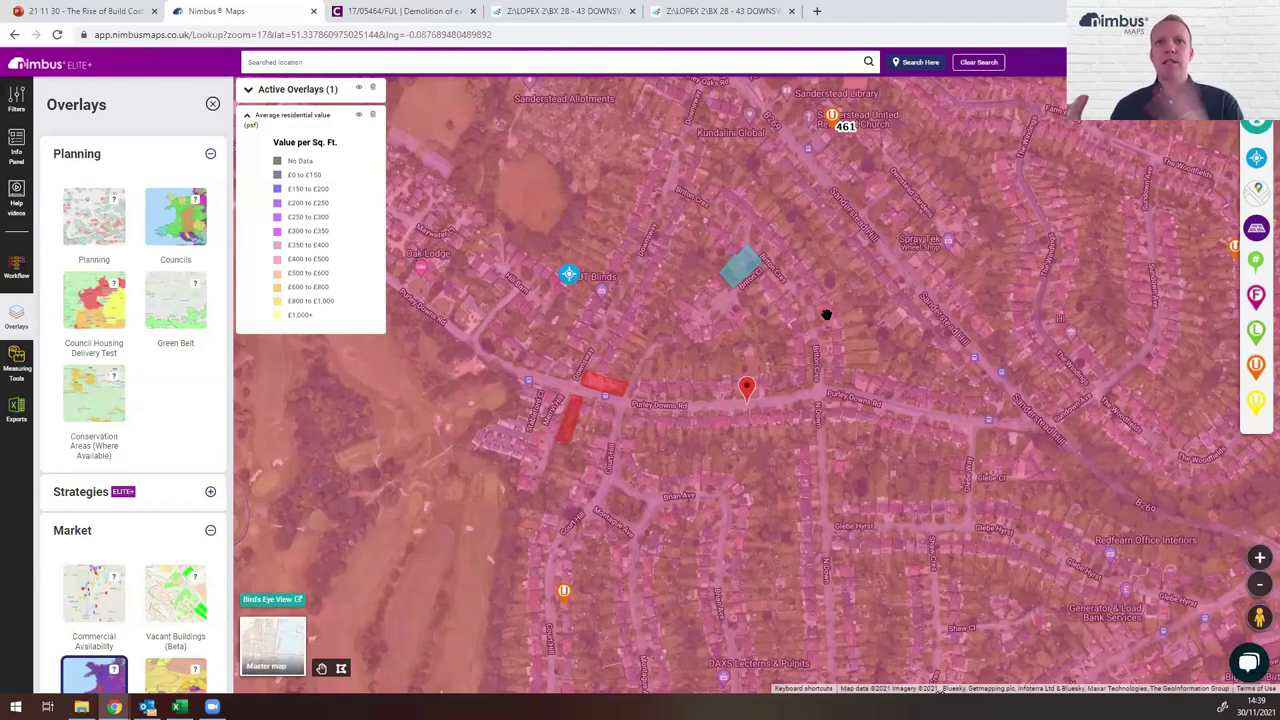
# - Delete the average residential value overlay so the plain satellite map returns
pyautogui.click(213, 106)
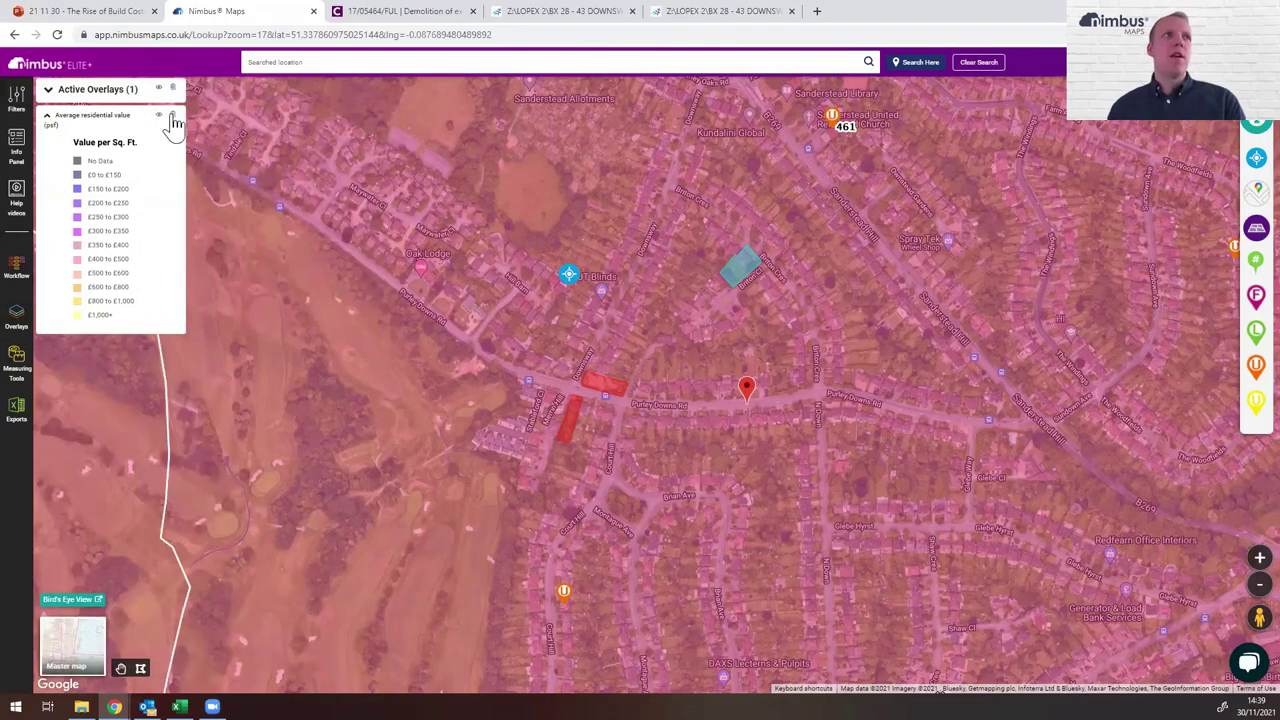
pyautogui.click(172, 116)
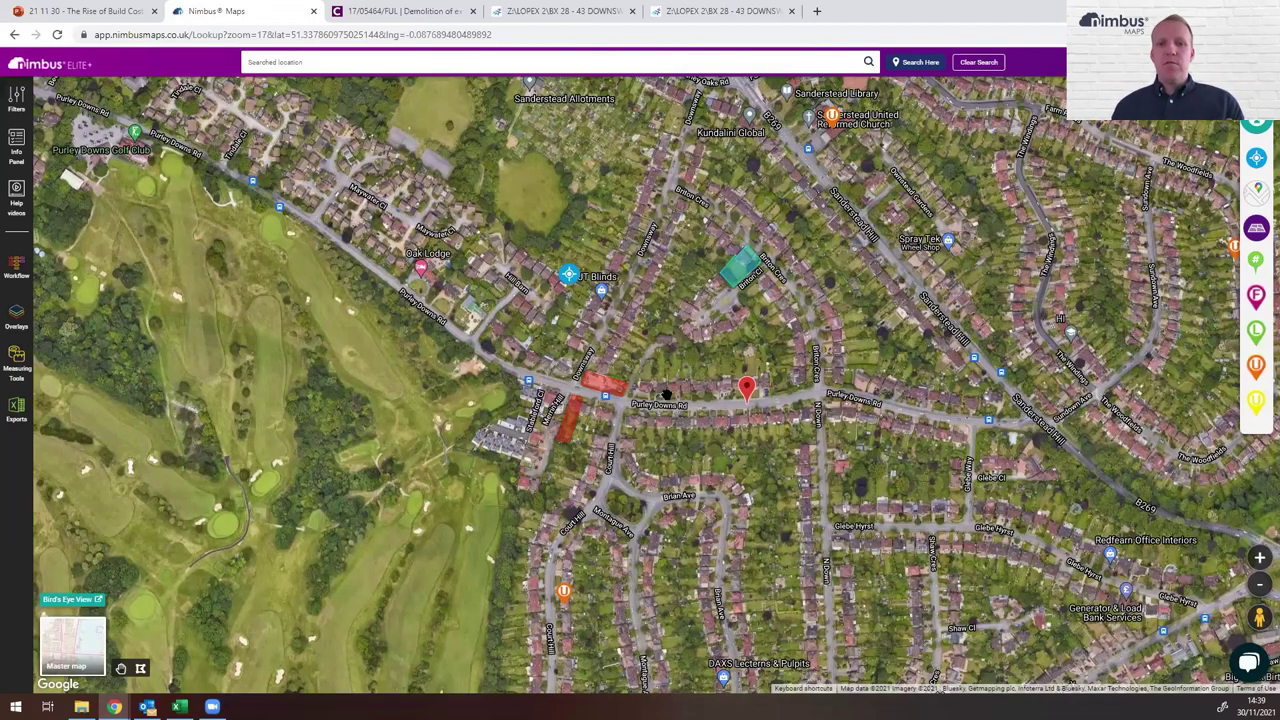
pyautogui.click(64, 17)
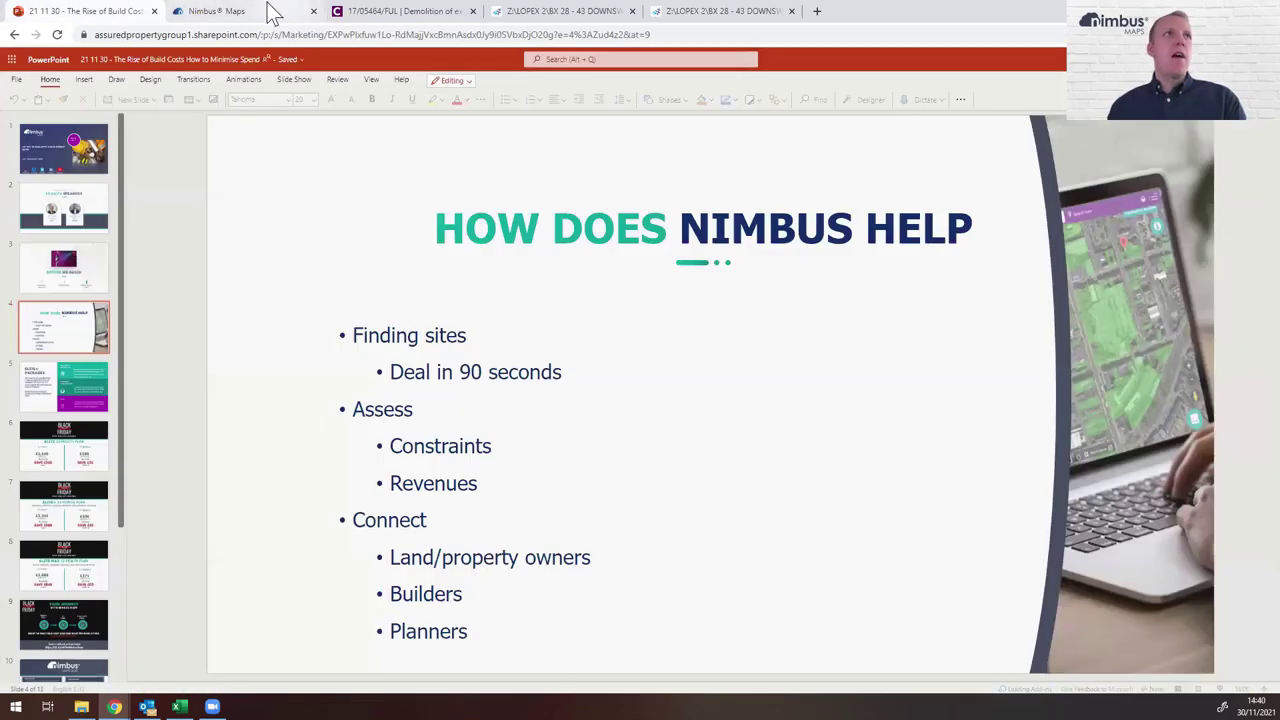
pyautogui.click(272, 11)
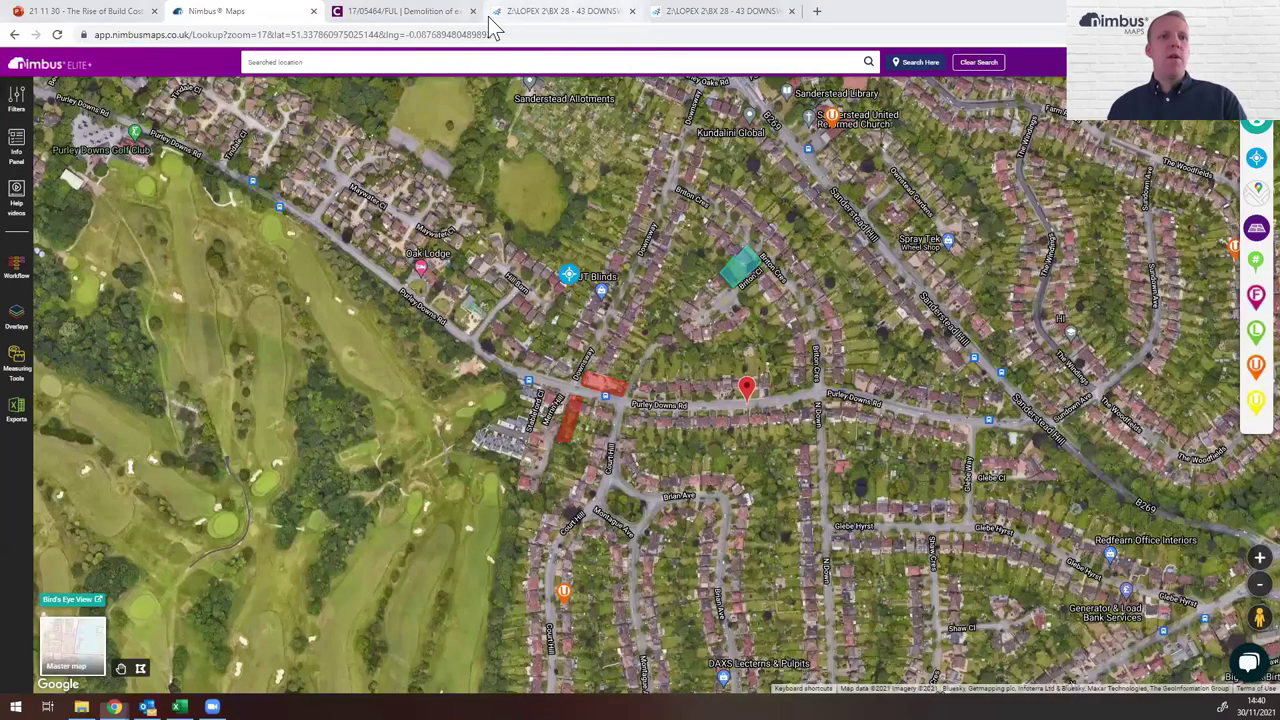
# - Enter a build cost rate of 175 £/sqft in cell E8 of the appraisal
pyautogui.hotkey('alt', 'Tab')
pyautogui.moveTo(145, 376); pyautogui.dragTo(509, 377)
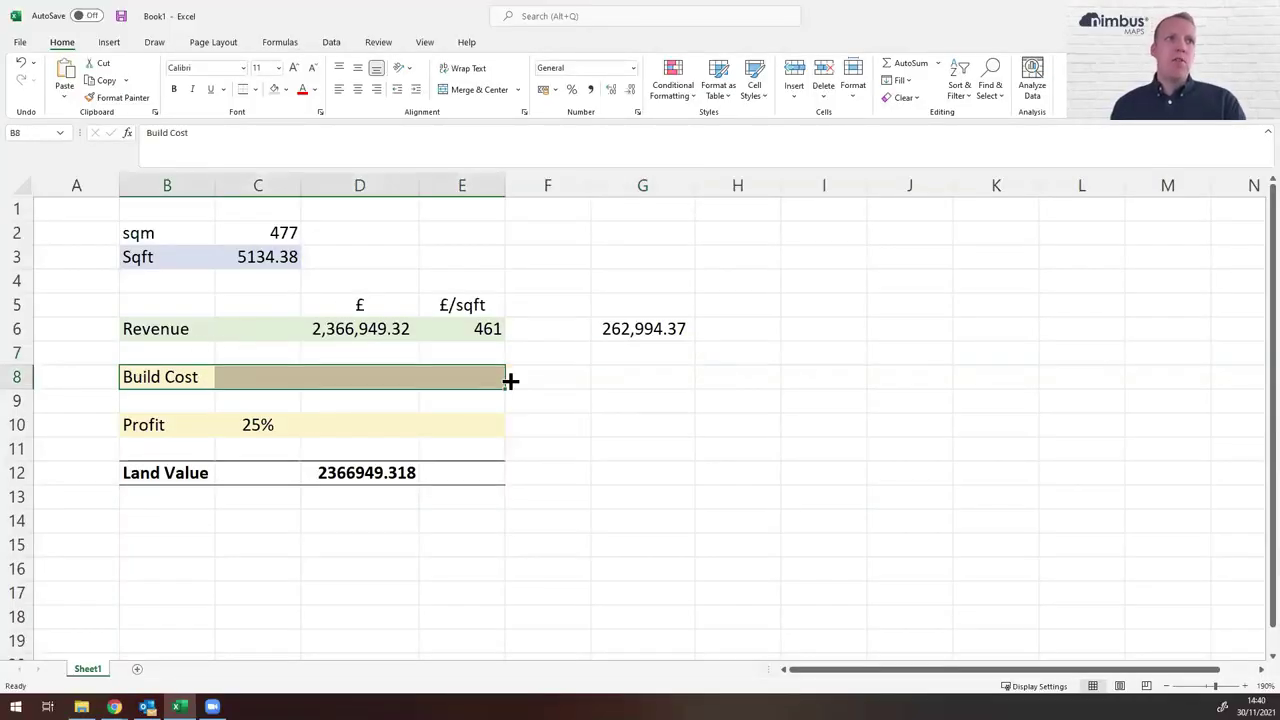
pyautogui.moveTo(125, 424); pyautogui.dragTo(463, 432)
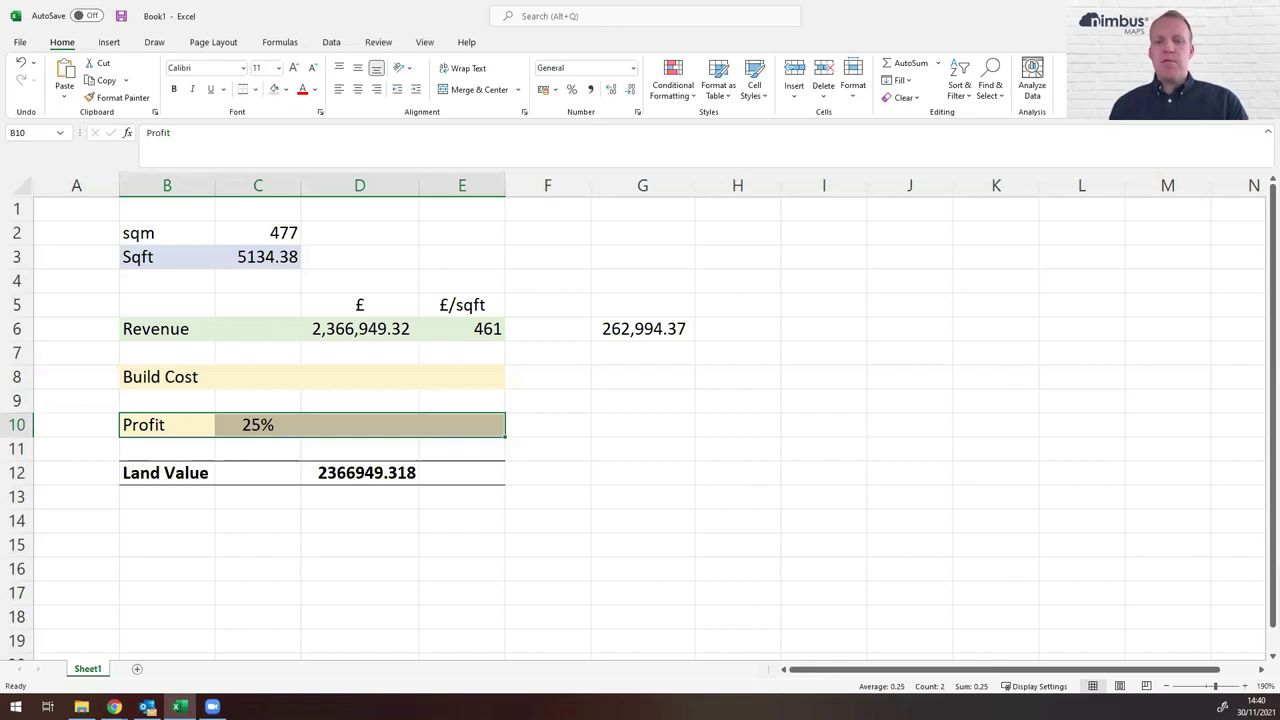
pyautogui.click(438, 378)
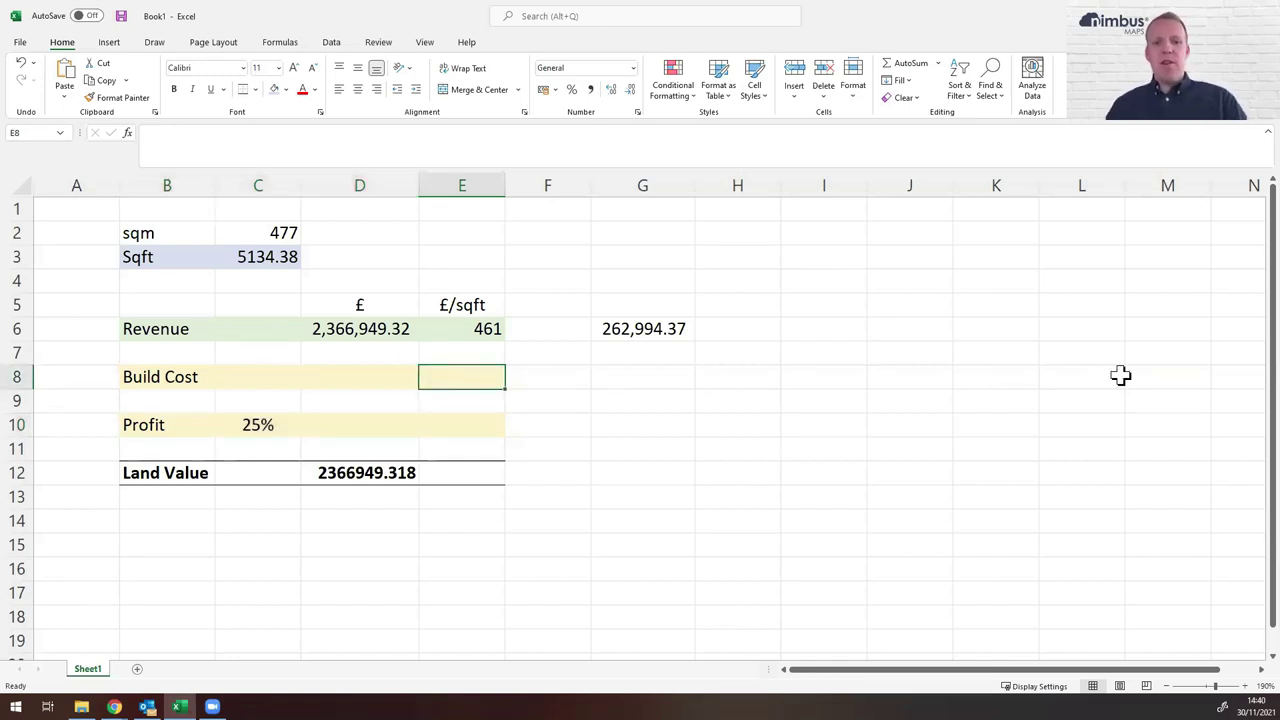
pyautogui.write('175')
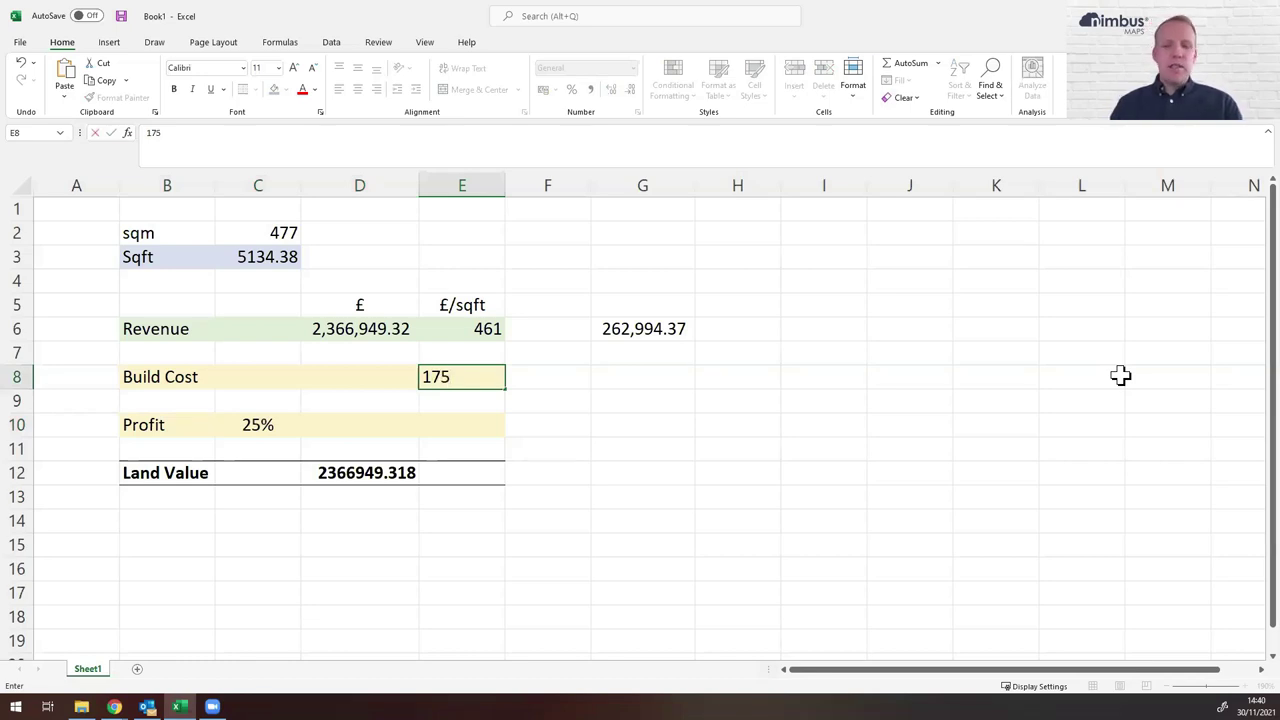
pyautogui.press('Return')
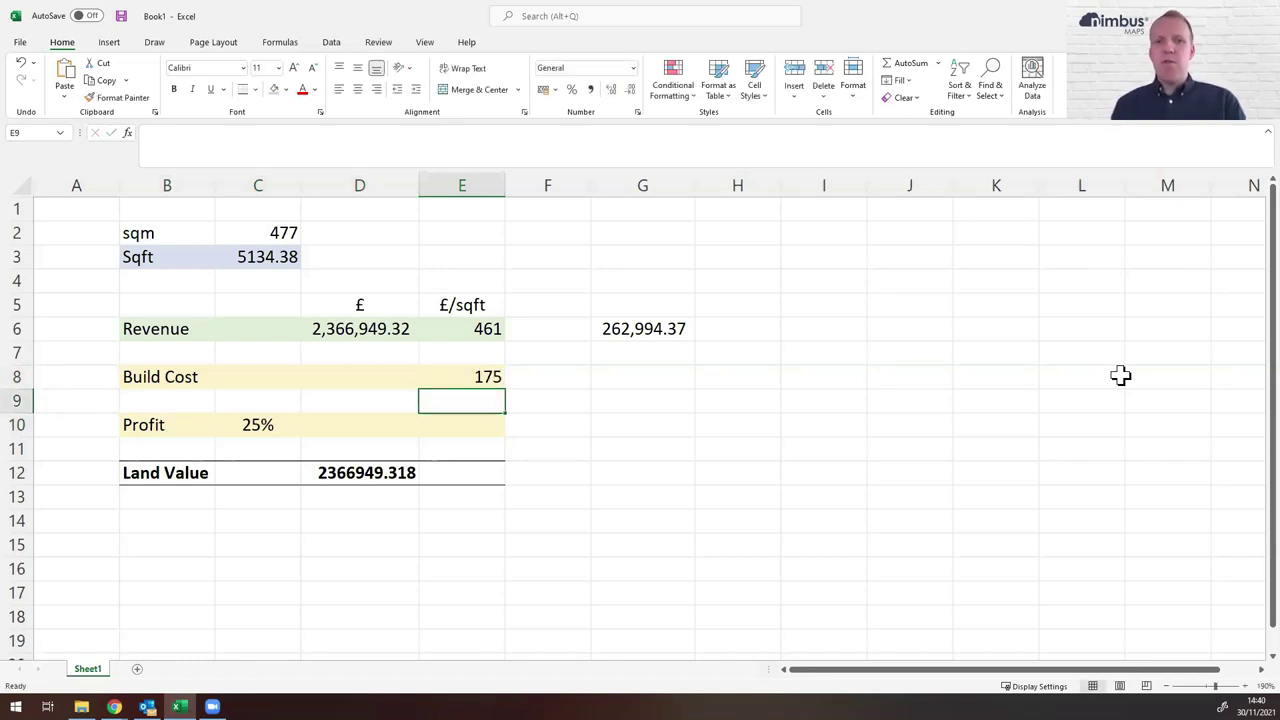
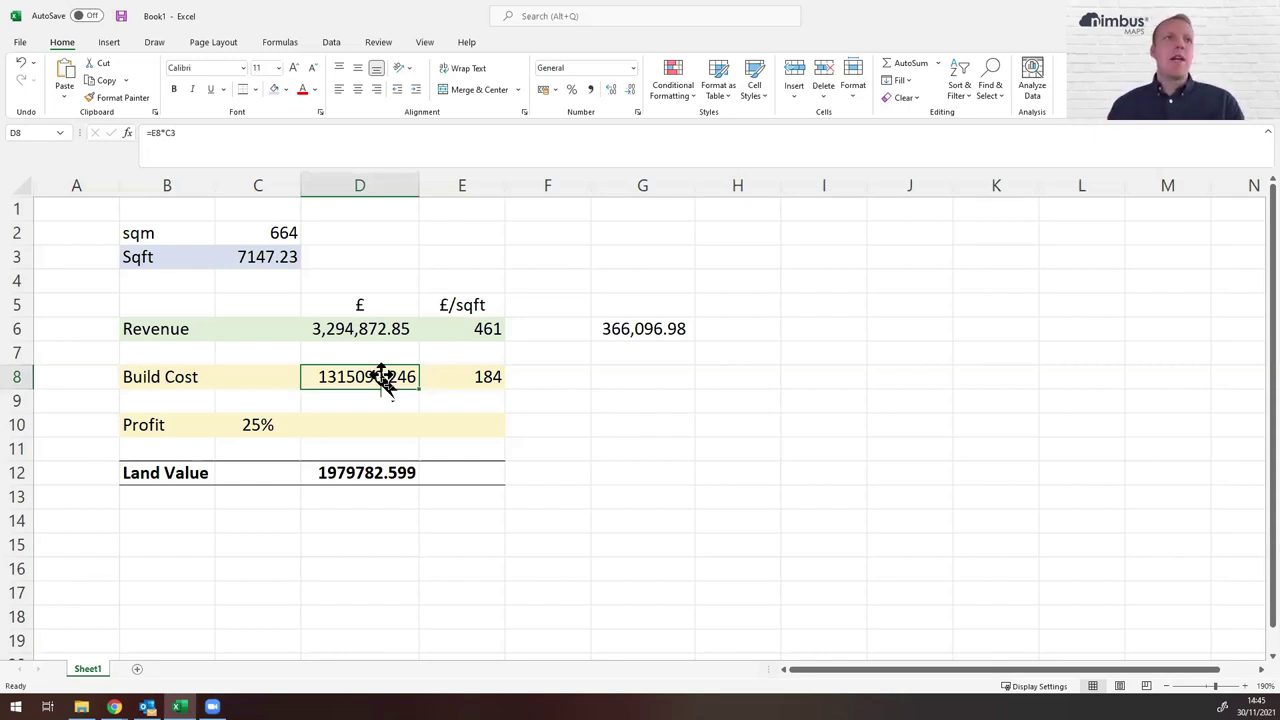
# - Apply Comma Style to the build cost in D8 so it reads 1,315,090.25
pyautogui.click(590, 89)
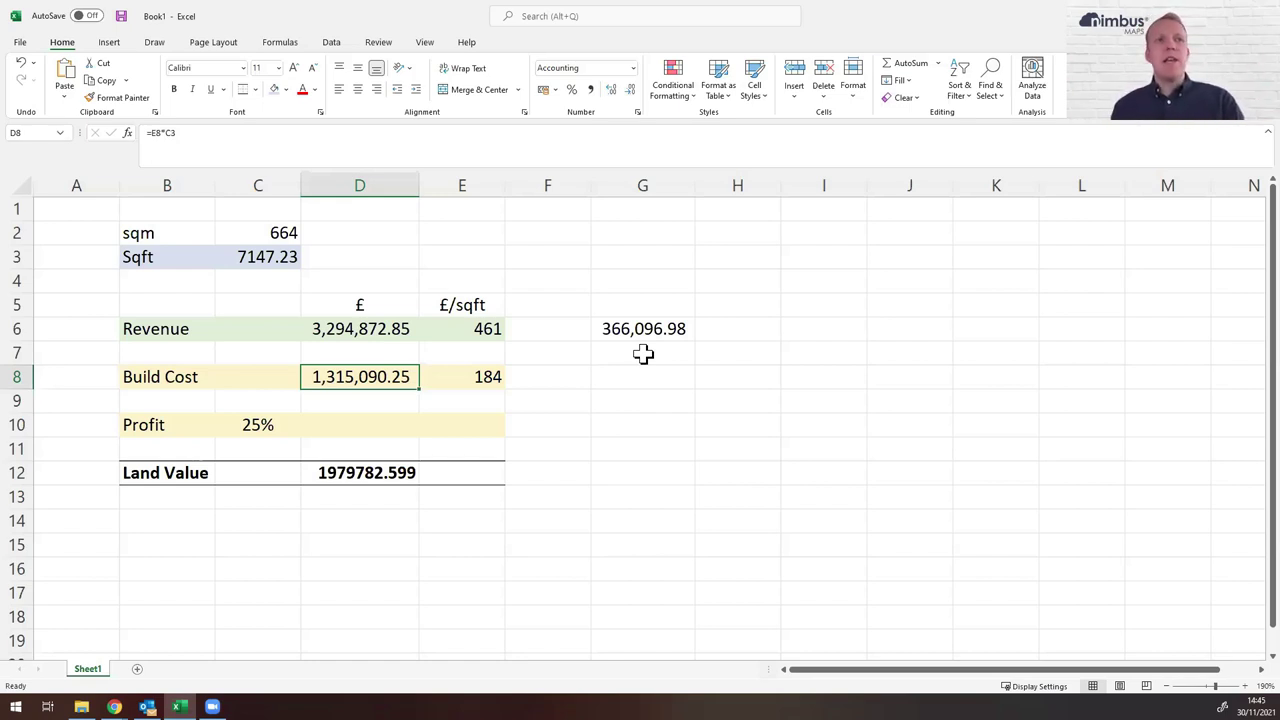
pyautogui.click(243, 429)
pyautogui.click(399, 435)
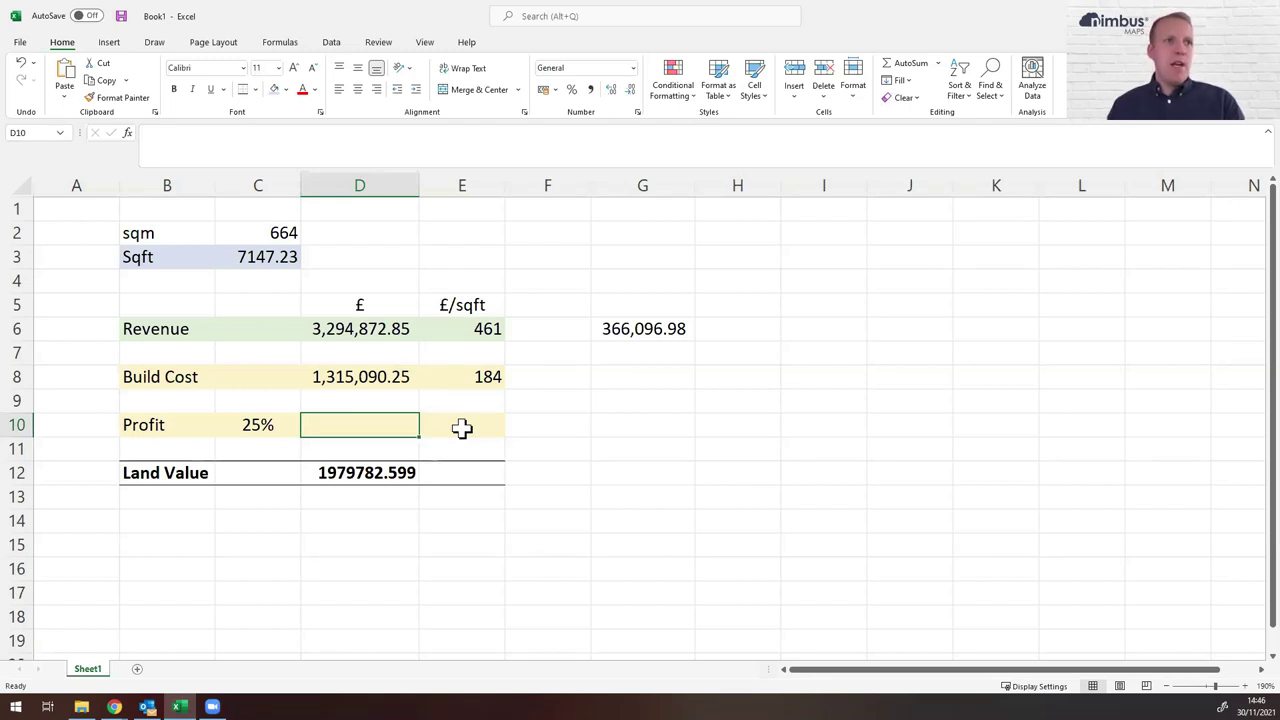
# - Enter the profit formula =C10*D6 in D10, giving 823,718.21
pyautogui.write('=')
pyautogui.press('Left')
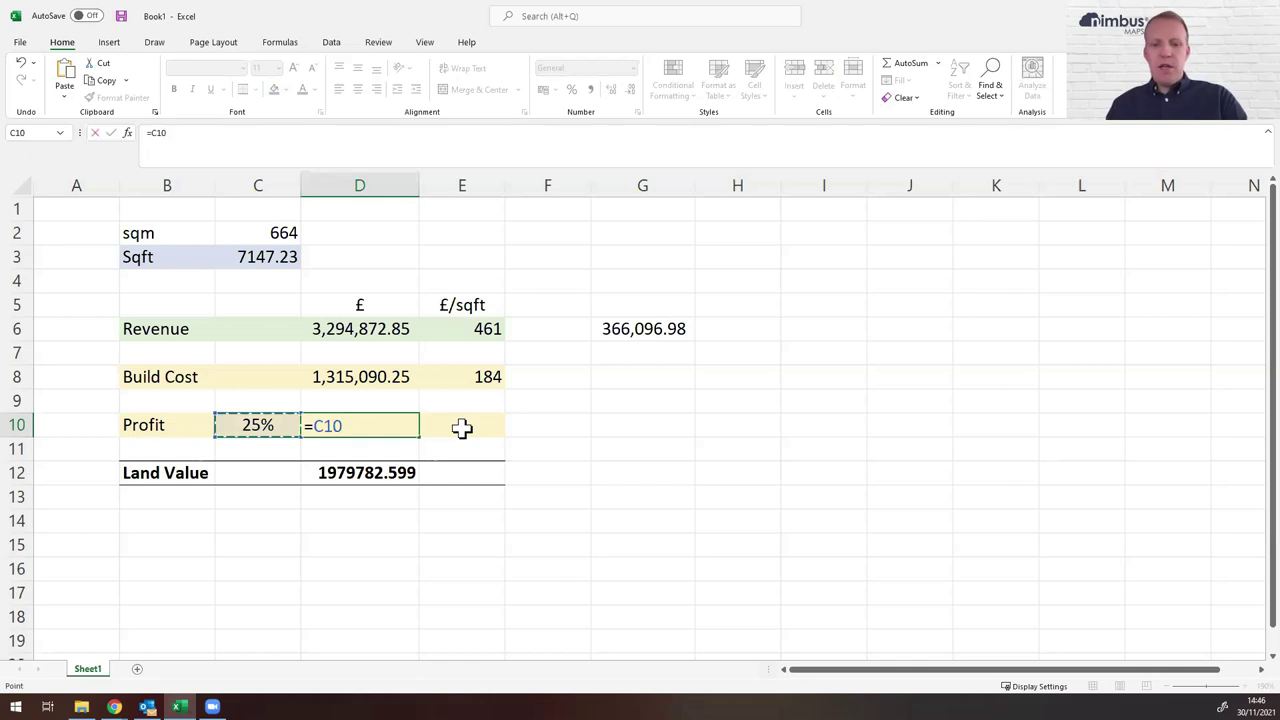
pyautogui.write('*')
pyautogui.press('Up')
pyautogui.press('Up')
pyautogui.press('Up')
pyautogui.press('Up')
pyautogui.press('Return')
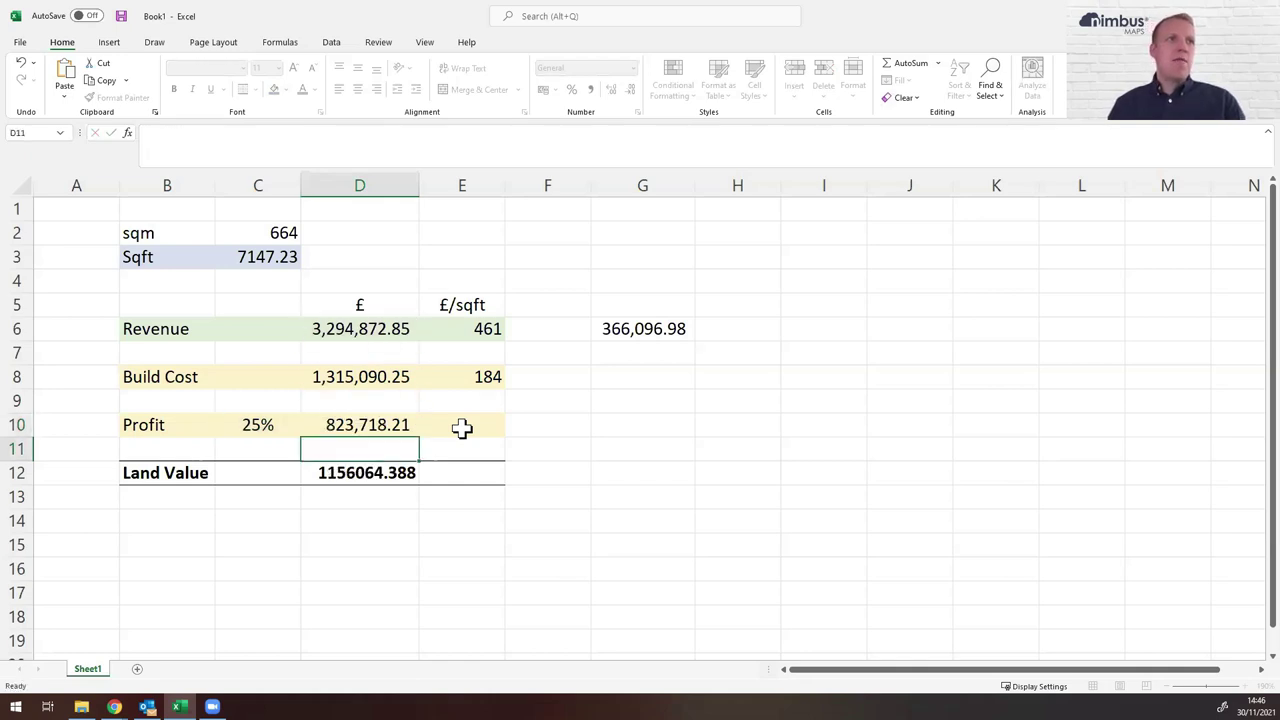
# - Calculate profit per sq ft in E10 as =D10/C3 (115.25) and Comma-format land value 1,156,064.39
pyautogui.click(456, 426)
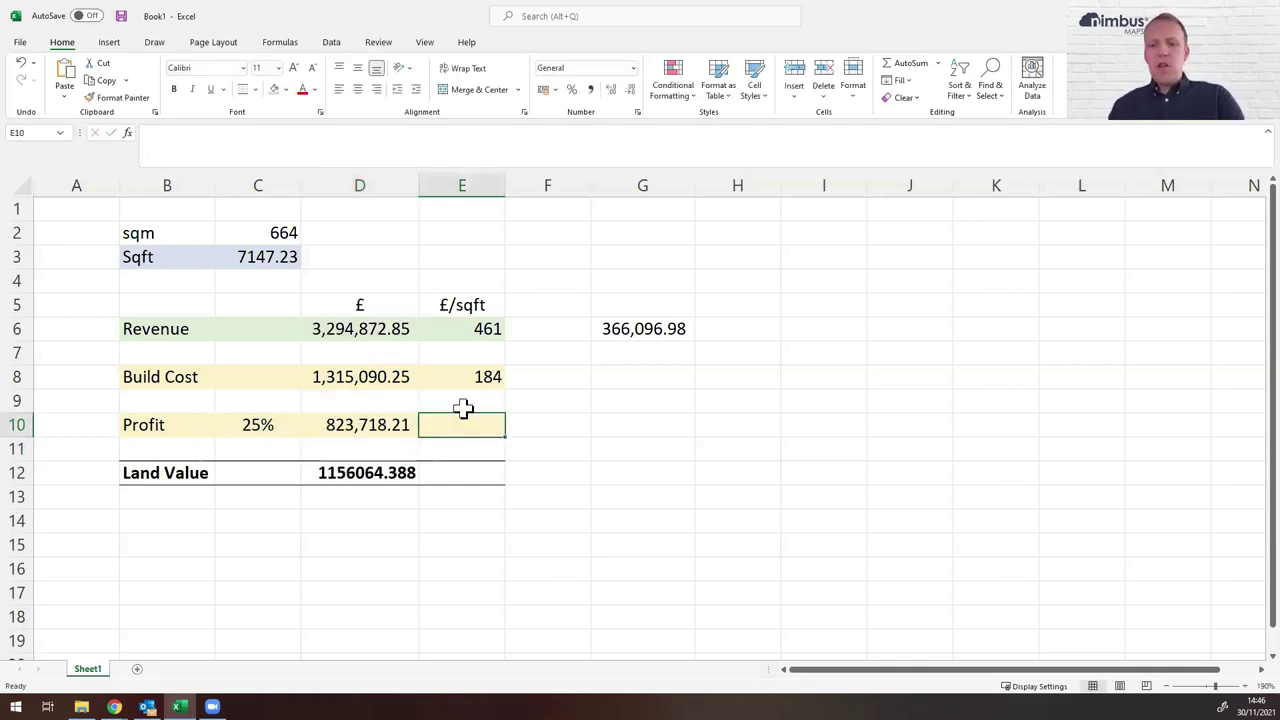
pyautogui.write('=')
pyautogui.press('Left')
pyautogui.write('/')
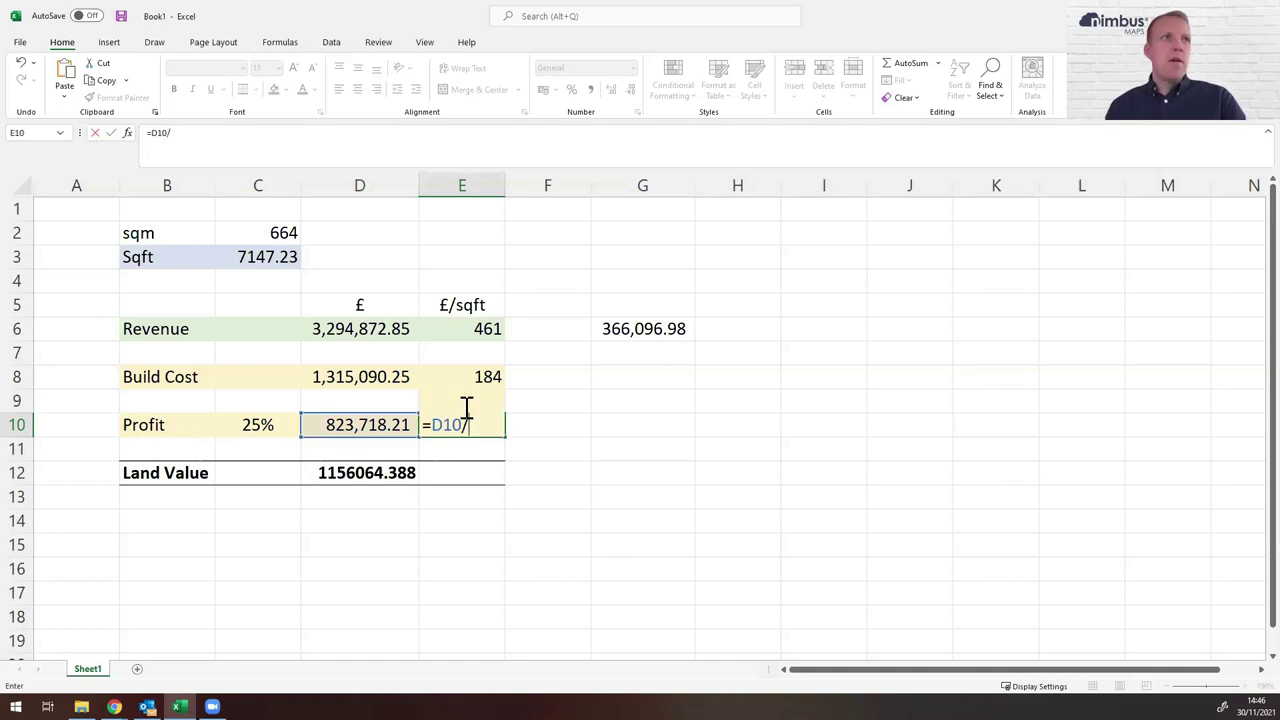
pyautogui.click(272, 255)
pyautogui.press('Return')
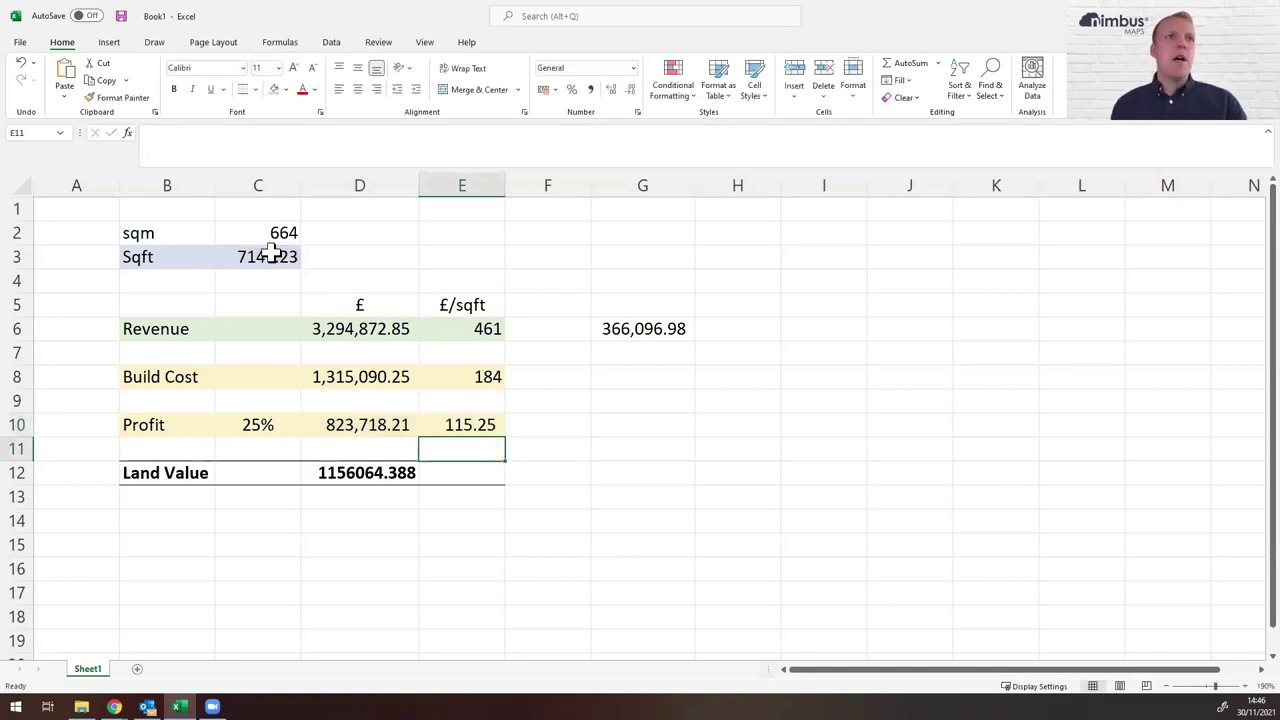
pyautogui.click(397, 470)
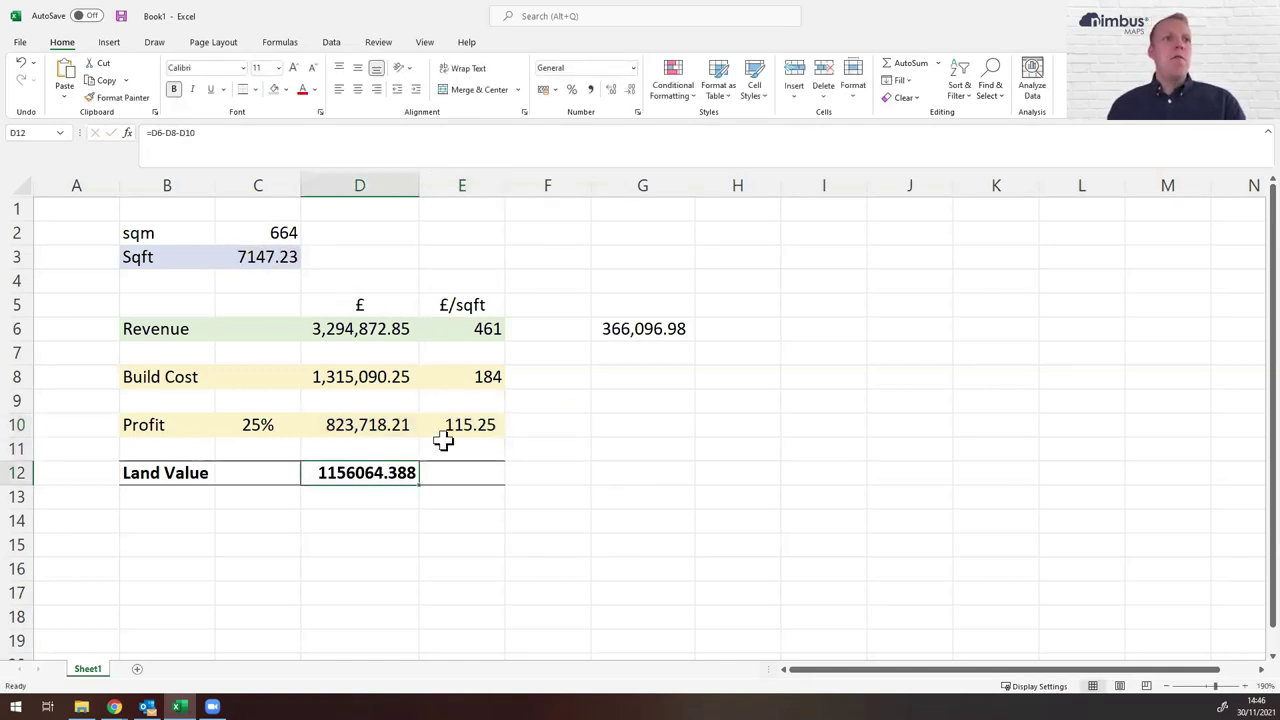
pyautogui.click(590, 89)
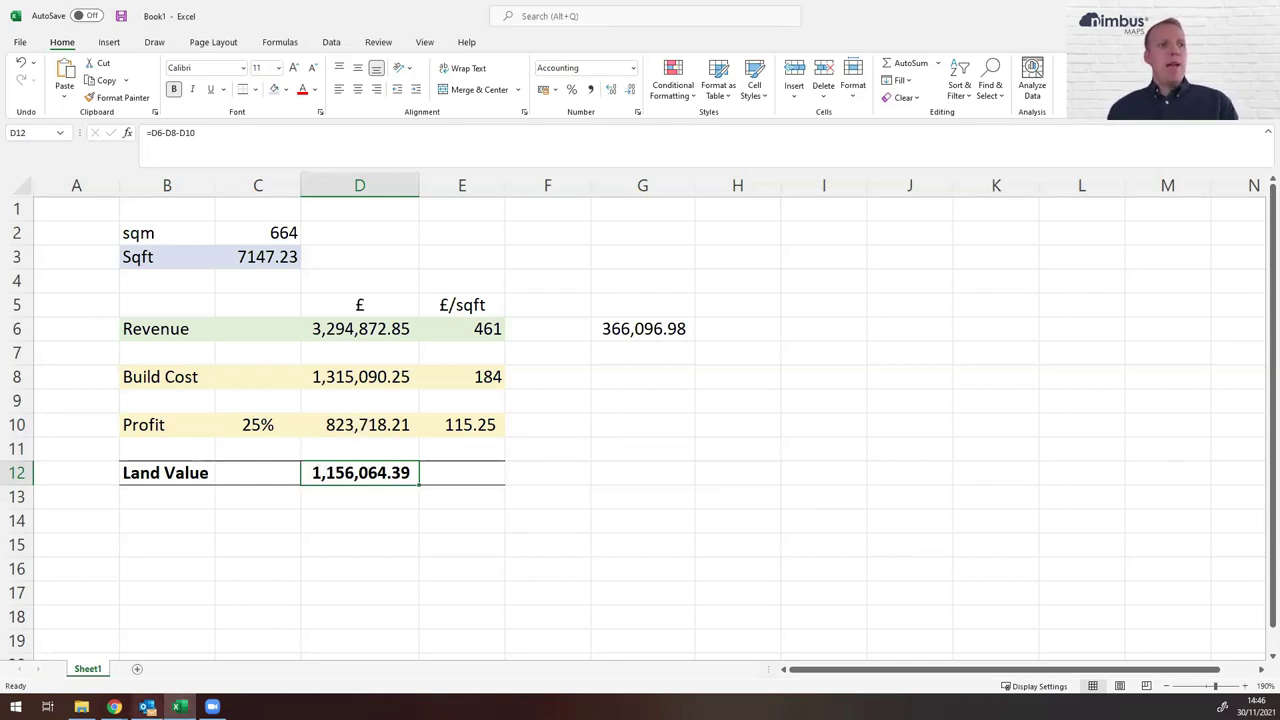
# - Open the cyan plot's price-paid history in Nimbus Maps and highlight the 25/01/2019 £870,000 sale
pyautogui.moveTo(114, 707)
pyautogui.click(357, 648)
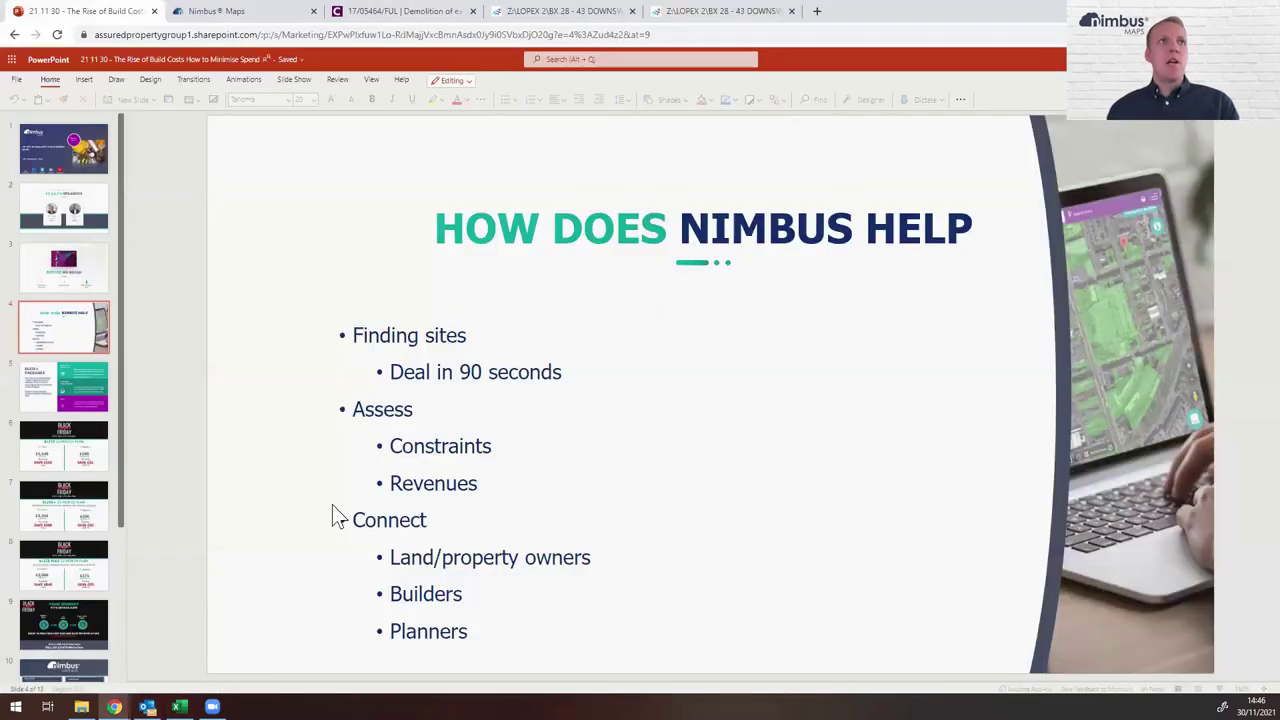
pyautogui.click(238, 12)
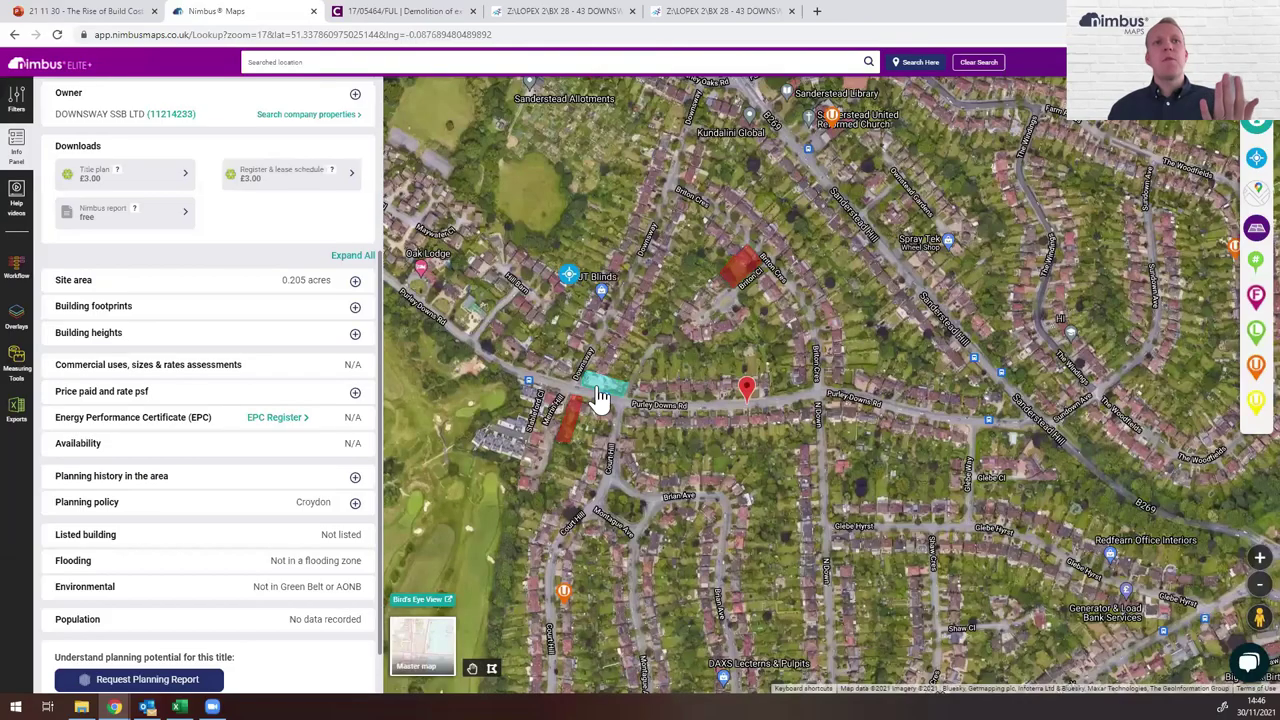
pyautogui.scroll(3, 598, 397)
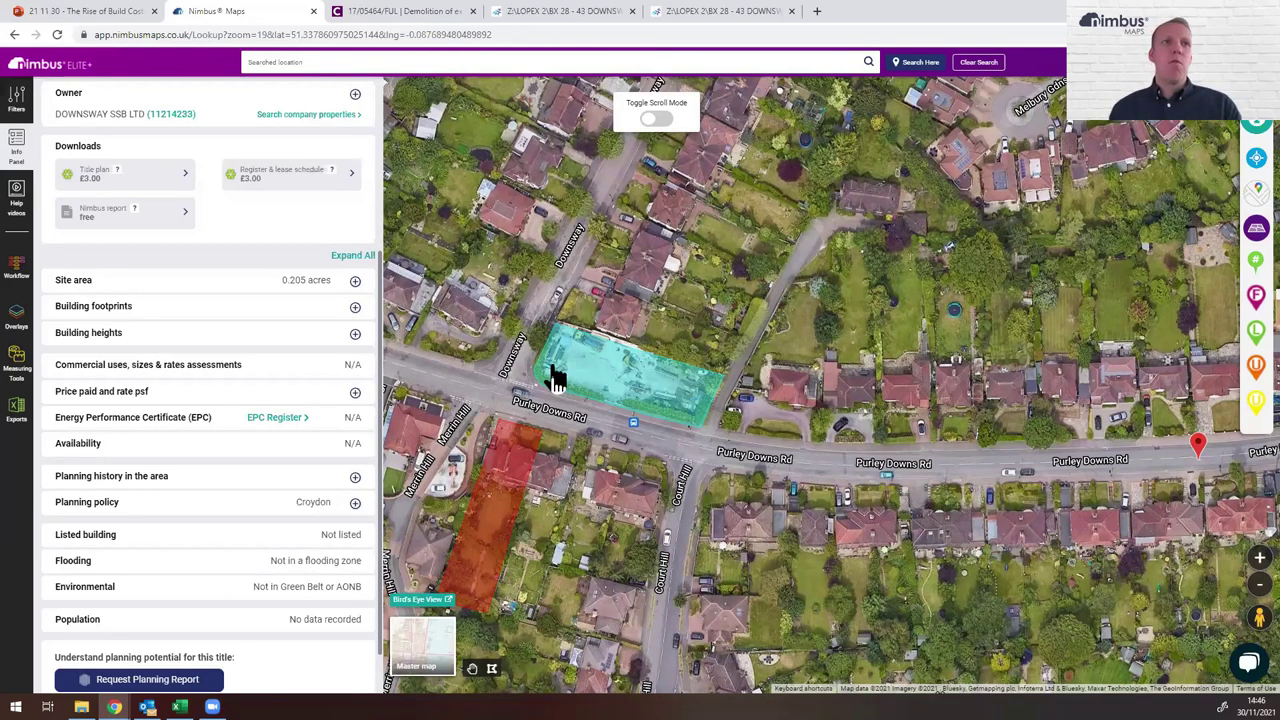
pyautogui.click(595, 372)
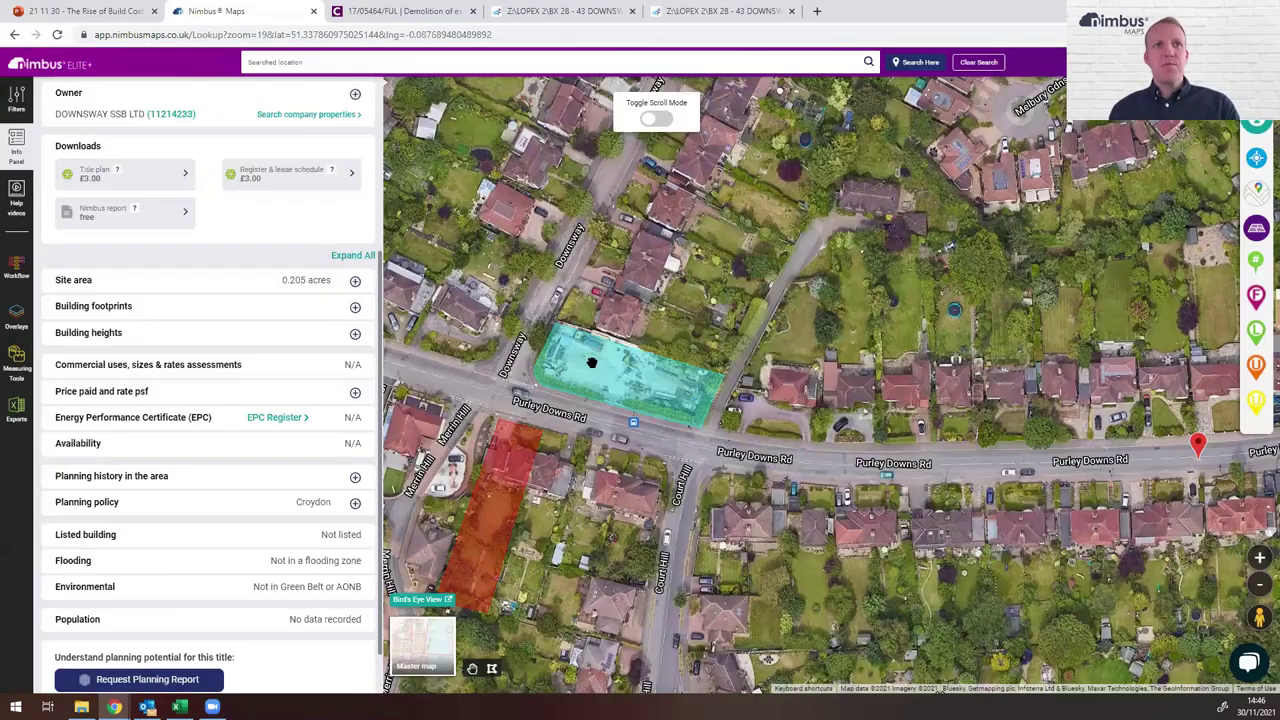
pyautogui.click(128, 400)
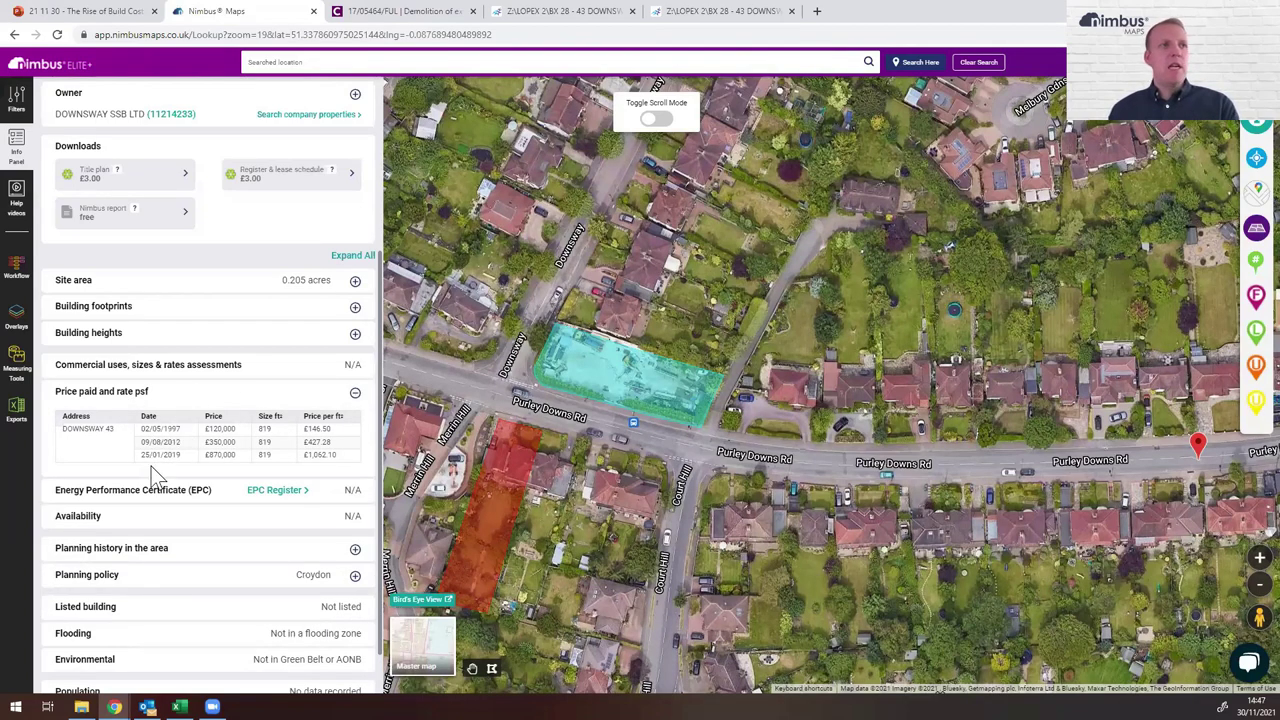
pyautogui.moveTo(140, 451); pyautogui.dragTo(349, 452)
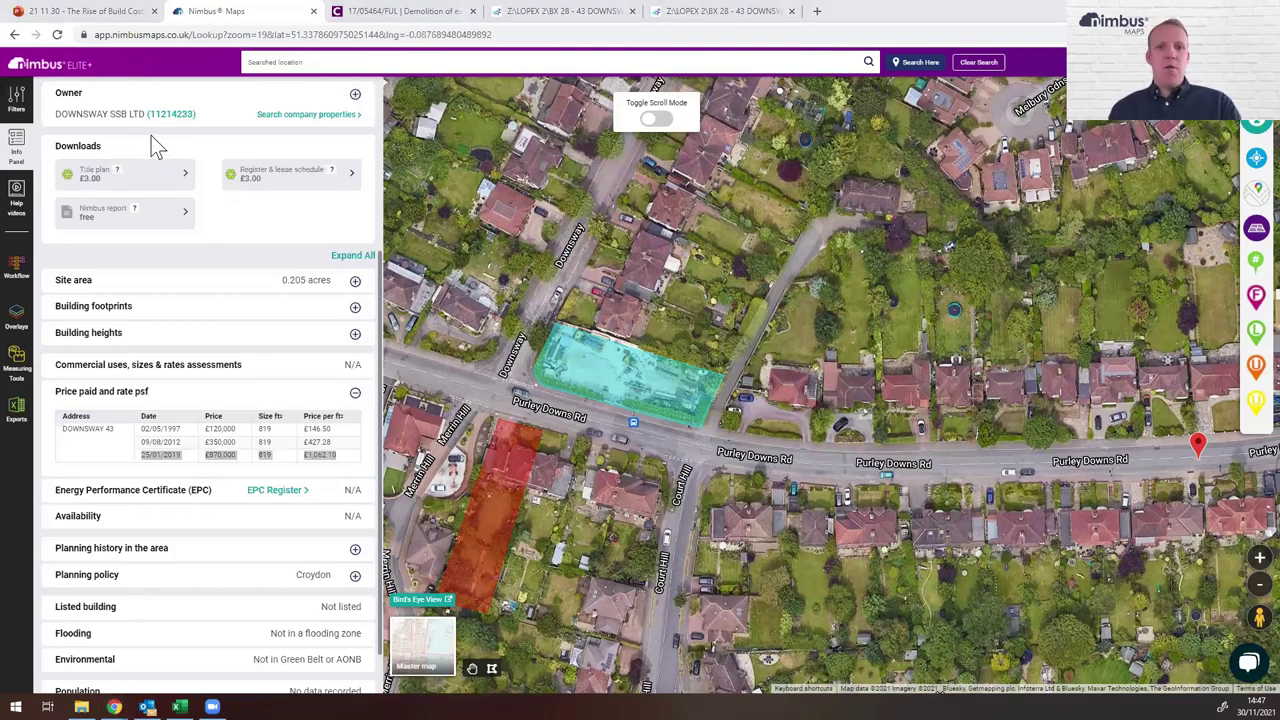
pyautogui.hotkey('alt', 'Tab')
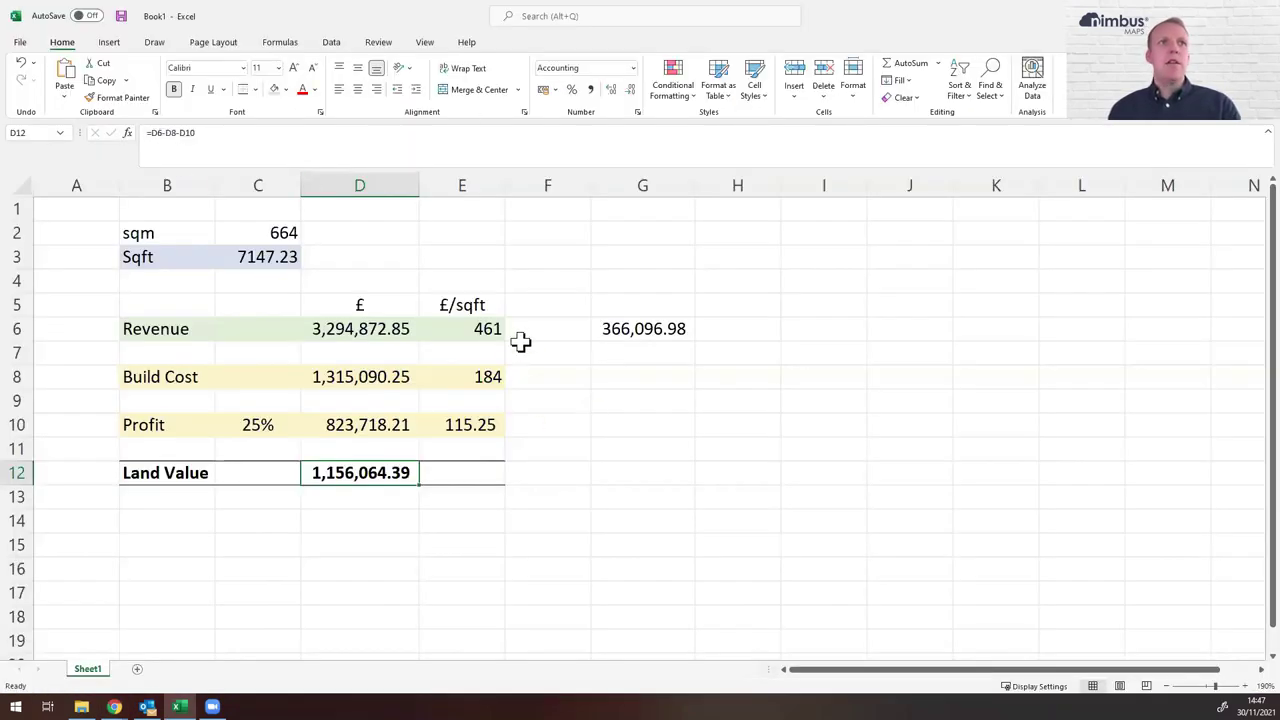
# - Test a revenue rate of 500 per sq ft in E6
pyautogui.click(480, 329)
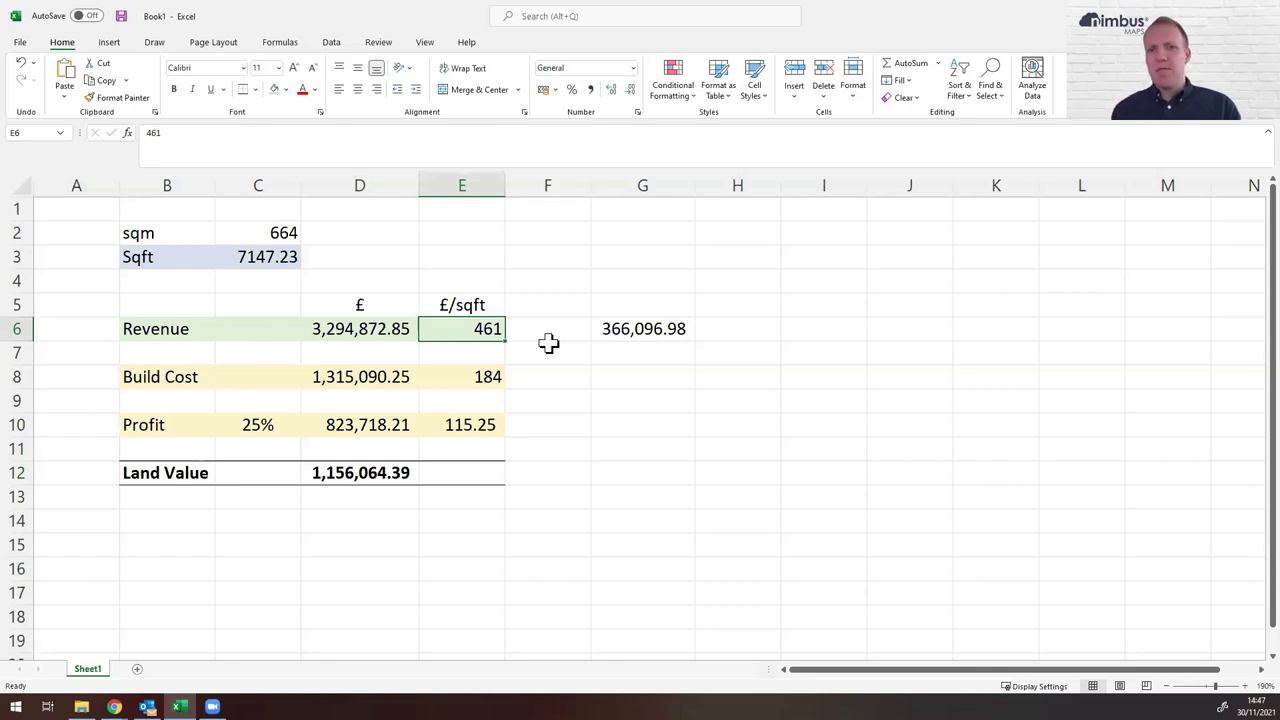
pyautogui.click(358, 377)
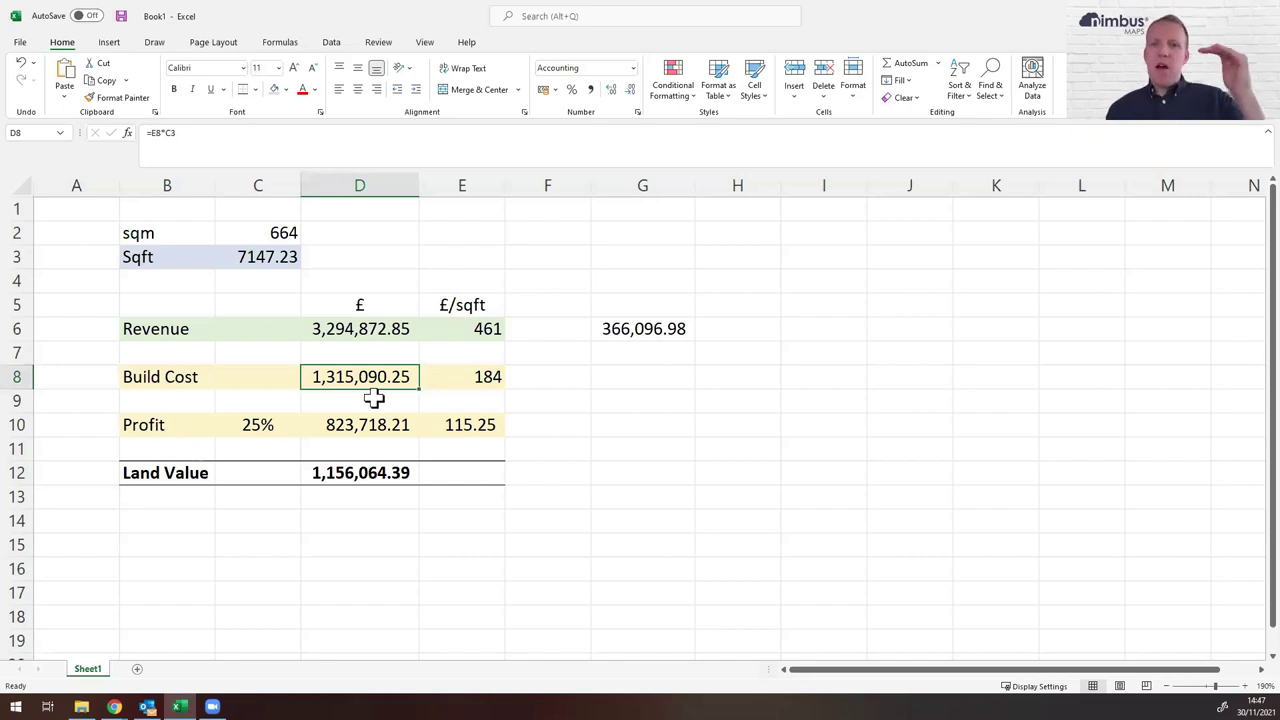
pyautogui.click(477, 324)
pyautogui.write('500')
pyautogui.press('Return')
# - Test a build cost rate of 194, then undo back to 461 and 184
pyautogui.press('Down')
pyautogui.write('190')
pyautogui.press('BackSpace')
pyautogui.write('4')
pyautogui.press('Return')
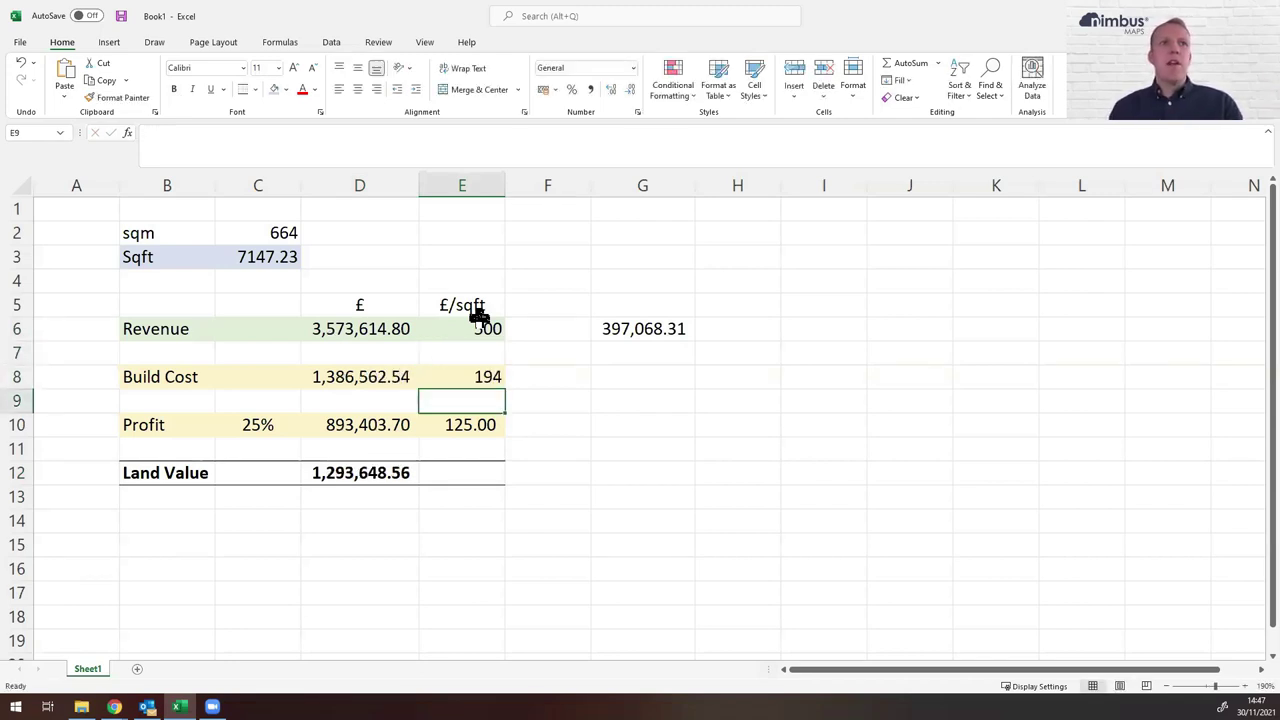
pyautogui.hotkey('ctrl', 'z')
pyautogui.hotkey('ctrl', 'z')
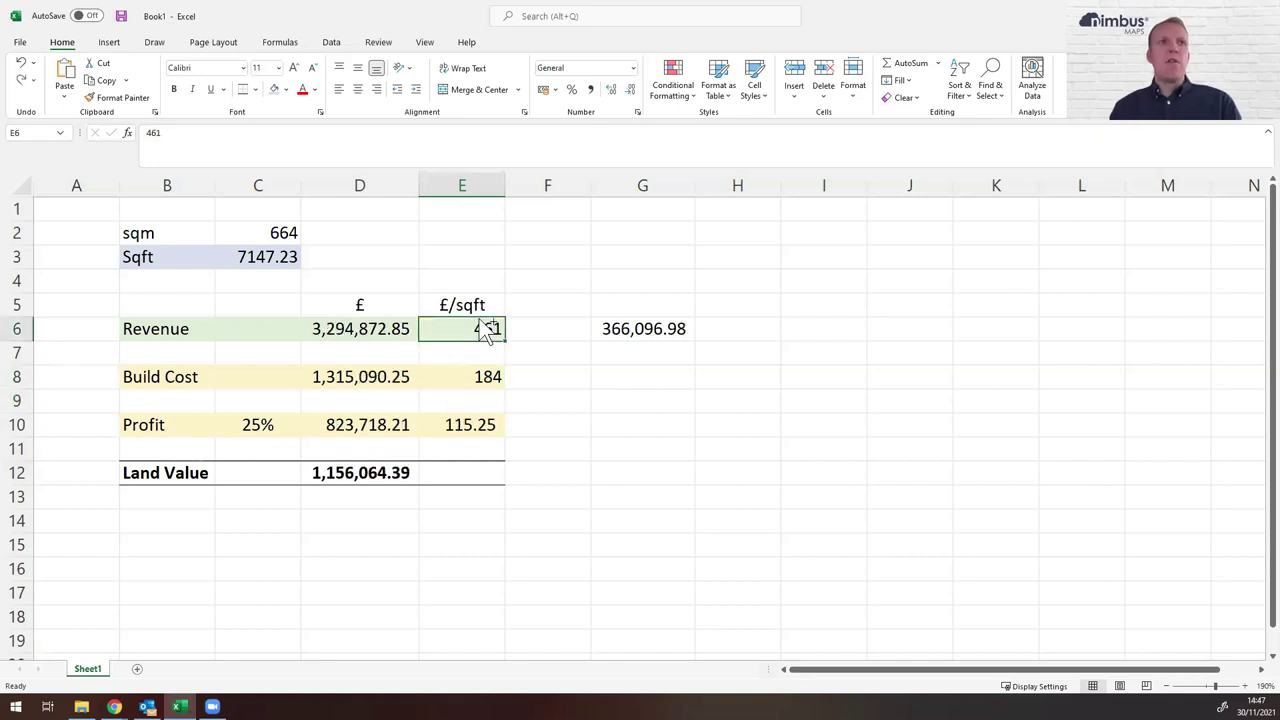
pyautogui.click(388, 486)
# - Select the £870,000 price in the 2019 sale row of the Nimbus Maps price table
pyautogui.hotkey('alt', 'Tab')
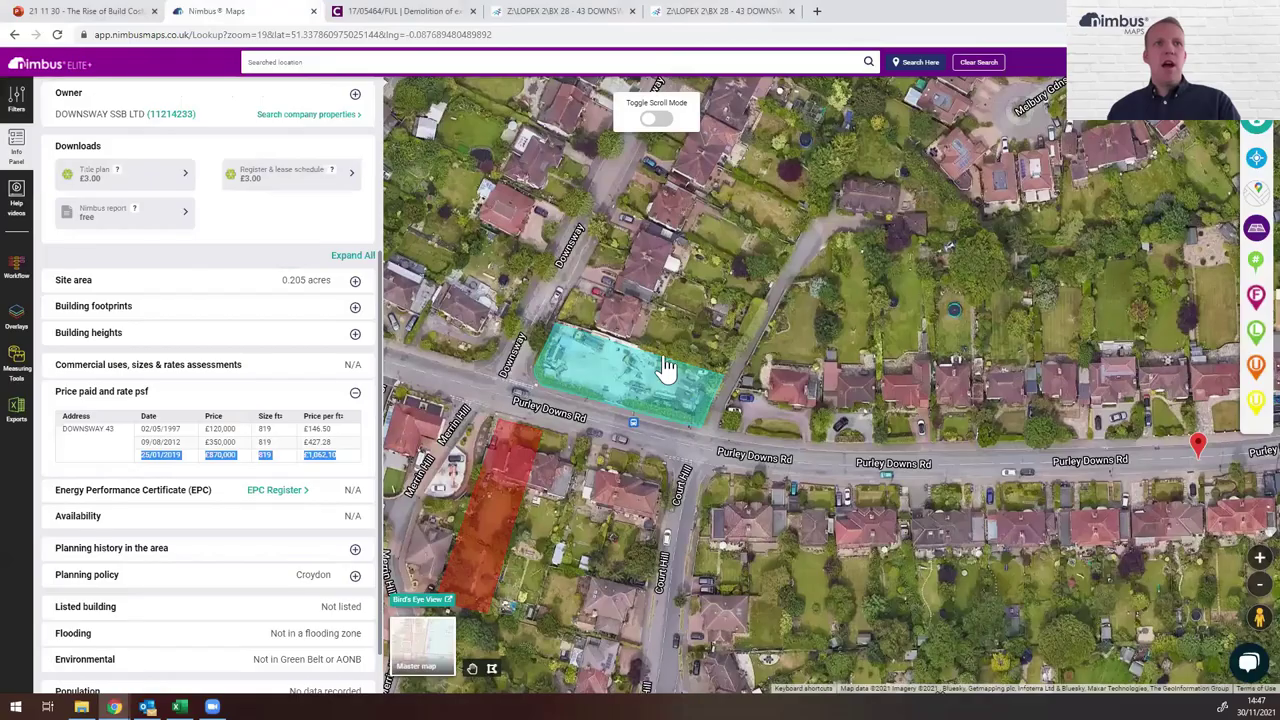
pyautogui.click(206, 453)
pyautogui.moveTo(243, 465); pyautogui.dragTo(258, 462)
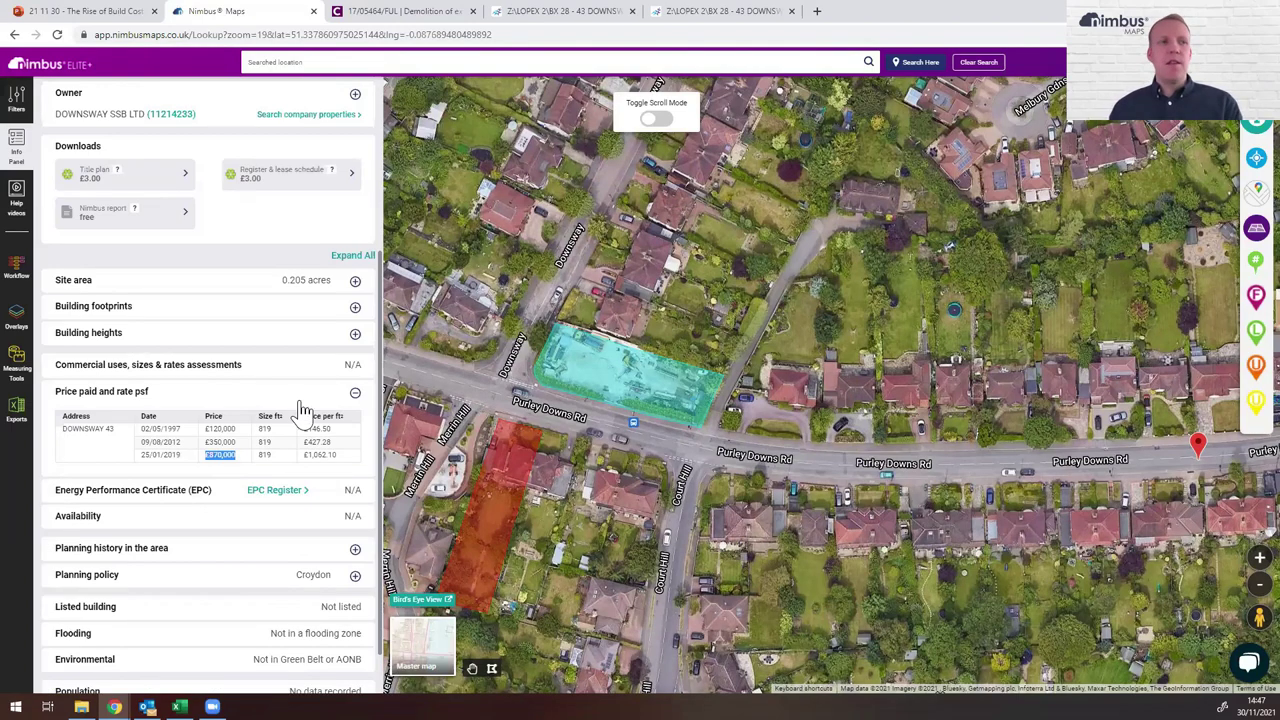
pyautogui.hotkey('alt', 'Tab')
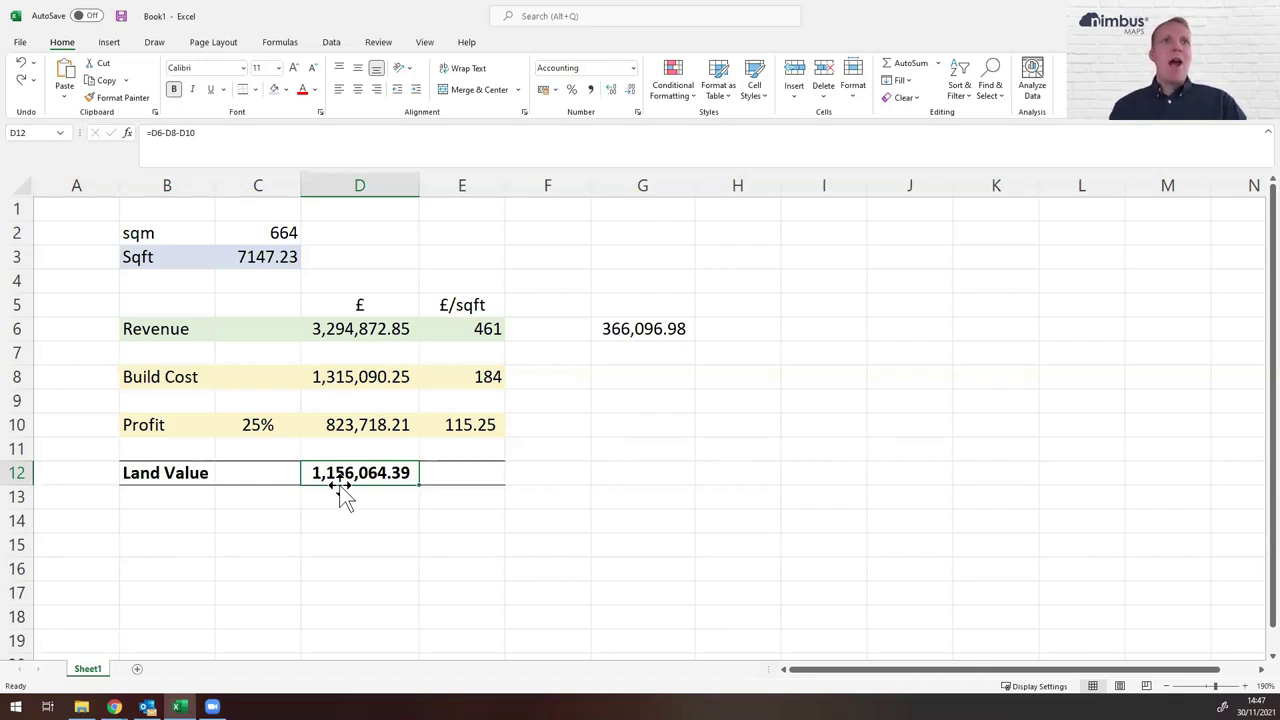
# - Try profit rates of 30% and 34% in C10
pyautogui.click(304, 376)
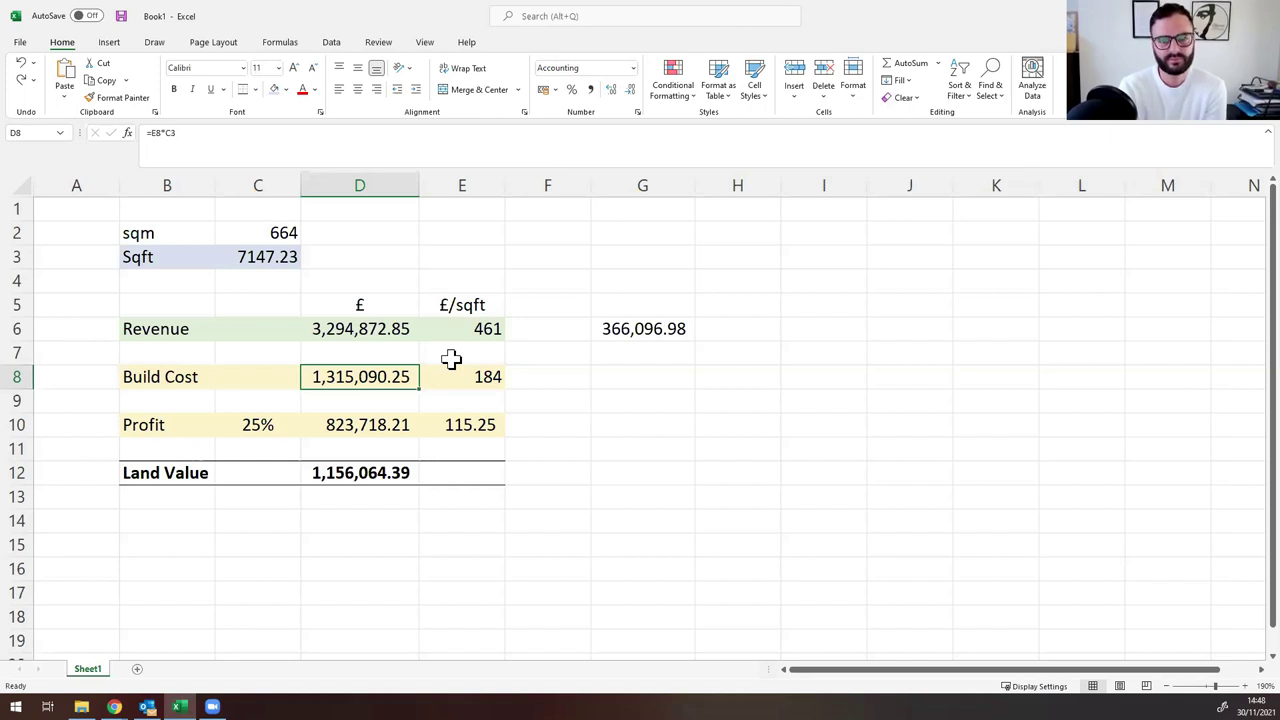
pyautogui.click(362, 473)
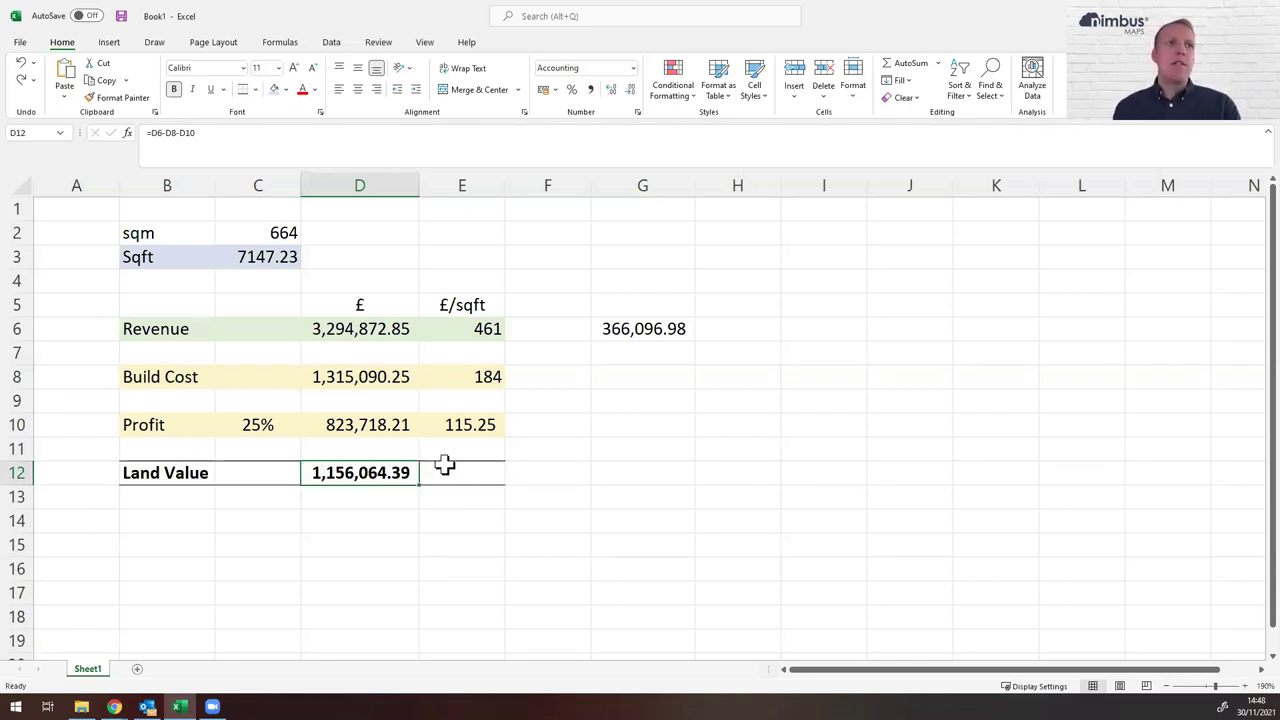
pyautogui.click(267, 426)
pyautogui.write('3')
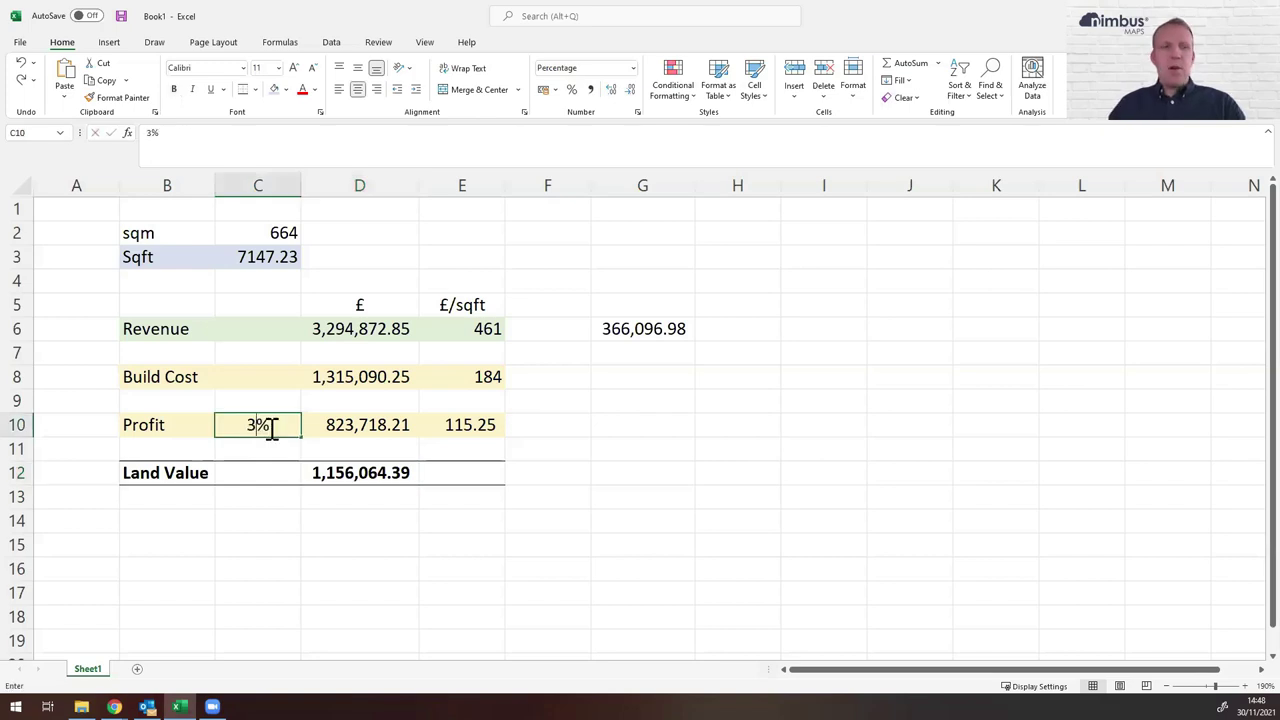
pyautogui.write('0')
pyautogui.press('Return')
pyautogui.click(267, 426)
pyautogui.write('34')
pyautogui.press('Return')
# - Settle the profit rate at 33.5% after trying 33%
pyautogui.click(267, 426)
pyautogui.write('33')
pyautogui.press('Return')
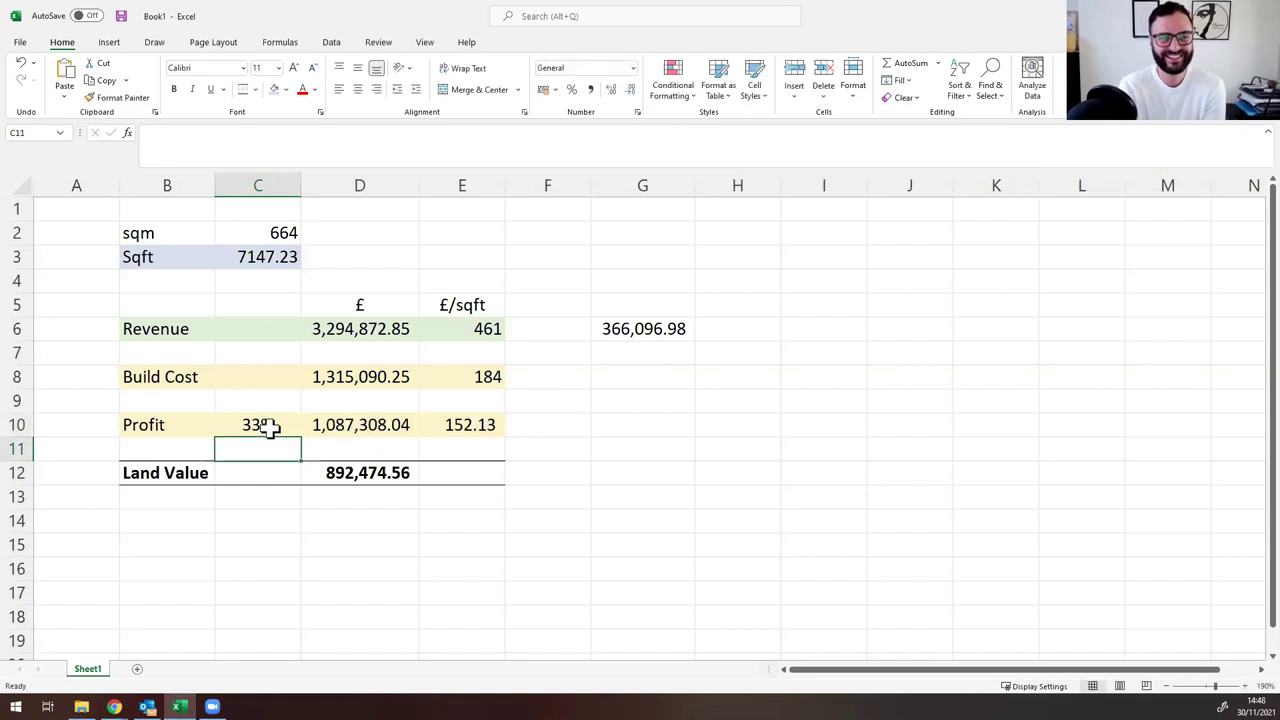
pyautogui.click(268, 426)
pyautogui.write('33.5')
pyautogui.press('Return')
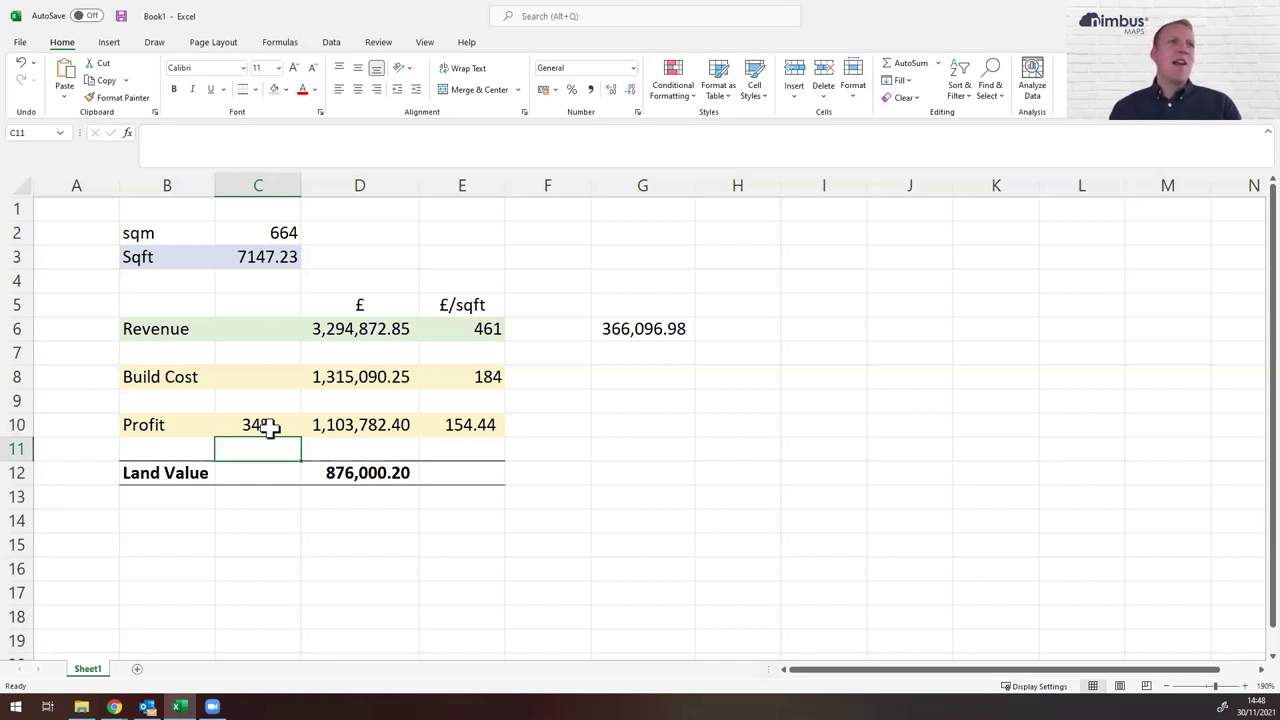
# - Check that C10 shows 33.5% in the formula bar
pyautogui.click(268, 426)
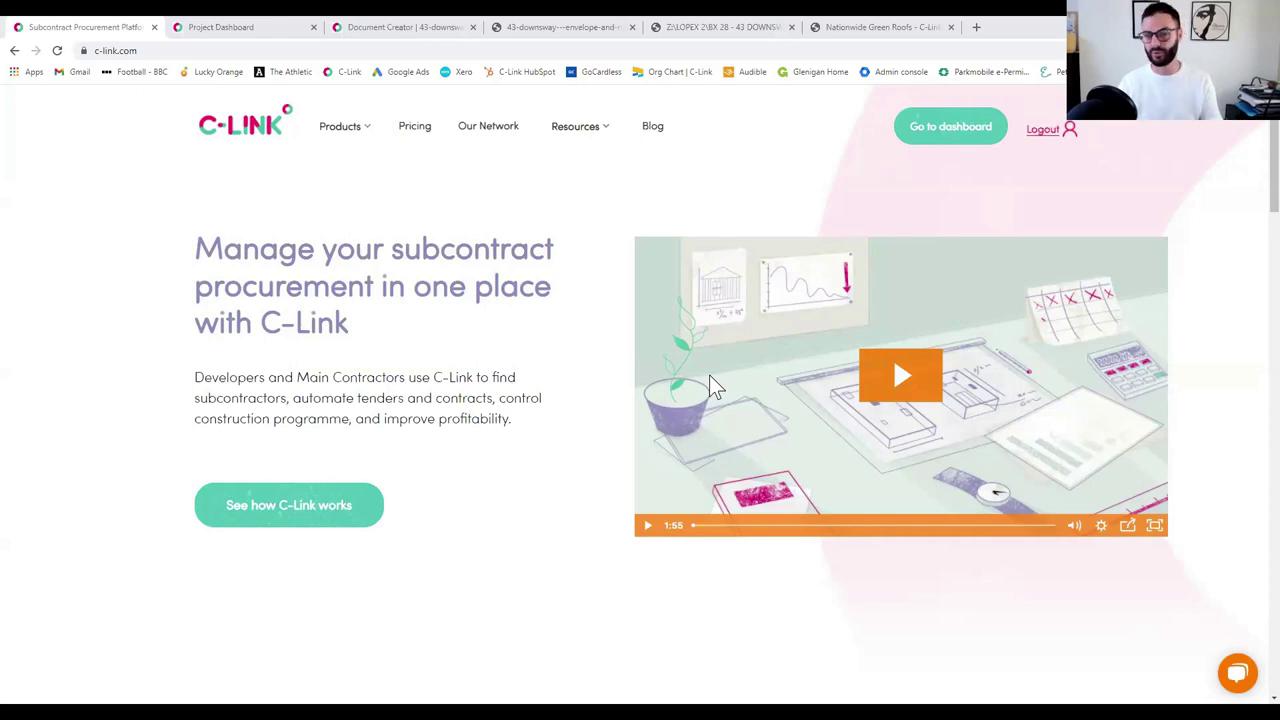
# - From the 43 Downsway dashboard's Plan My Project menu, open Edit Project in a new tab
pyautogui.click(252, 28)
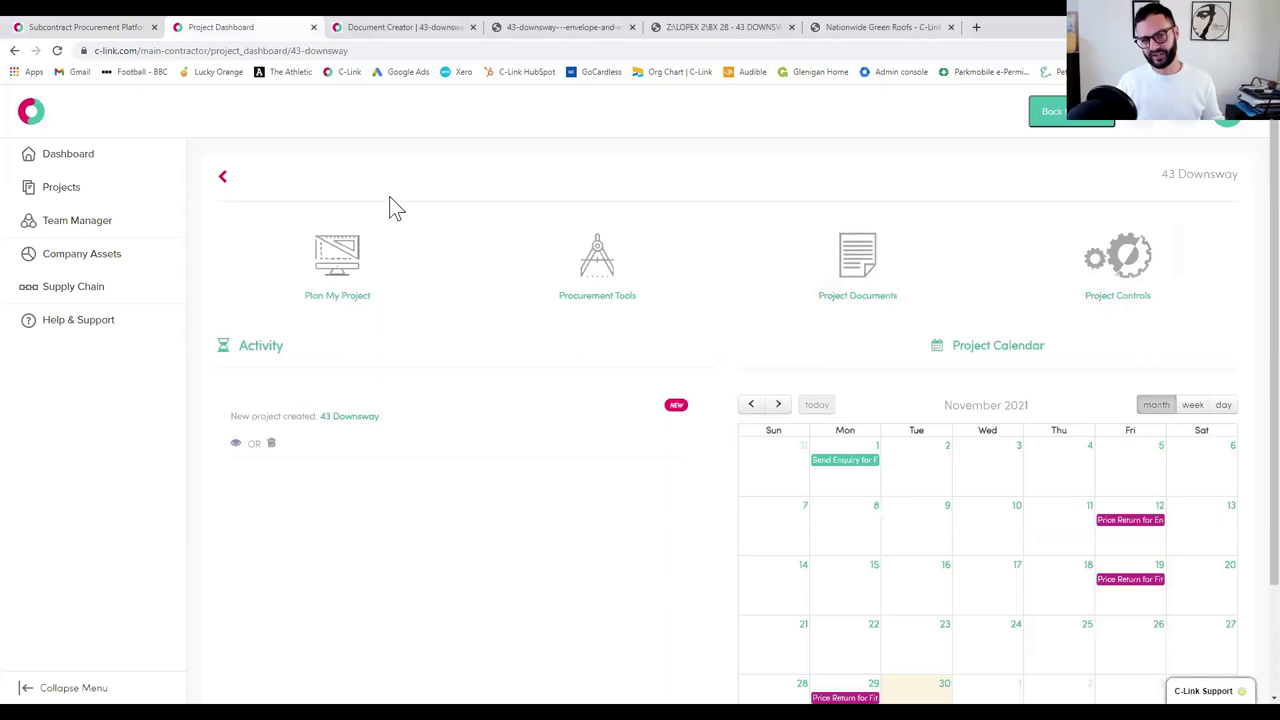
pyautogui.moveTo(366, 289)
pyautogui.rightClick(306, 340)
pyautogui.press('Escape')
pyautogui.middleClick(310, 344)
pyautogui.click(350, 30)
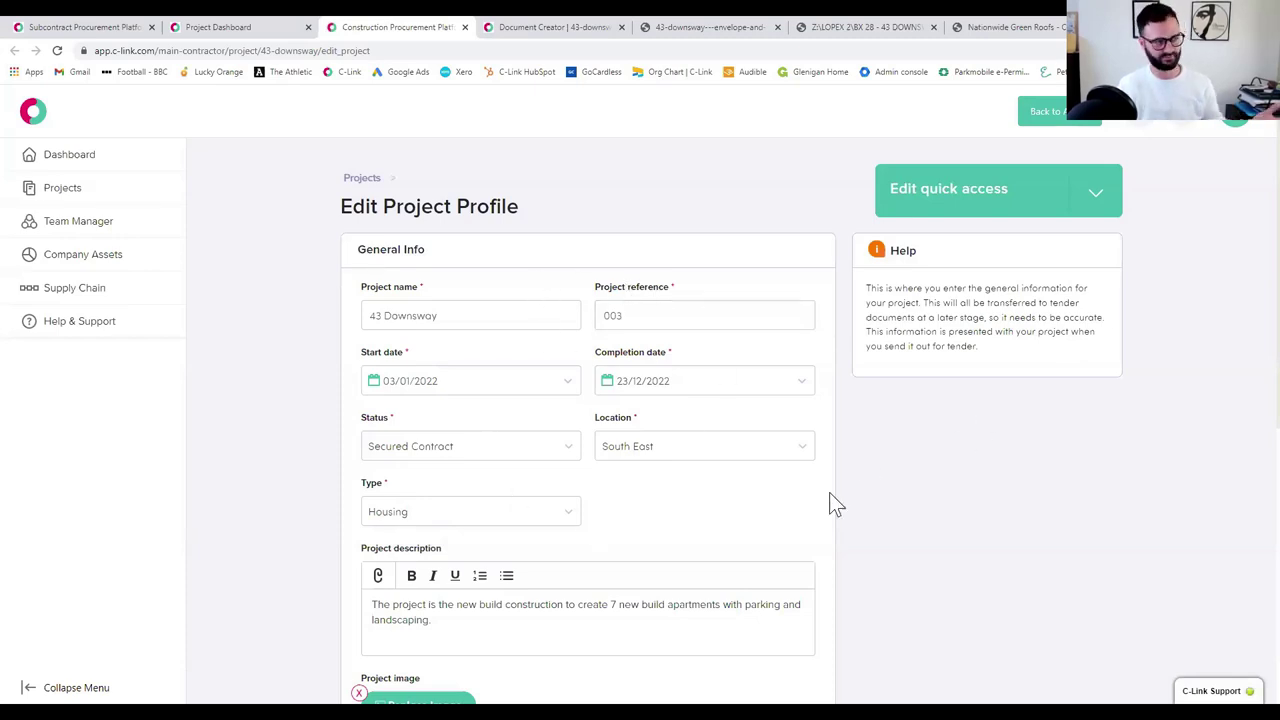
pyautogui.click(1098, 203)
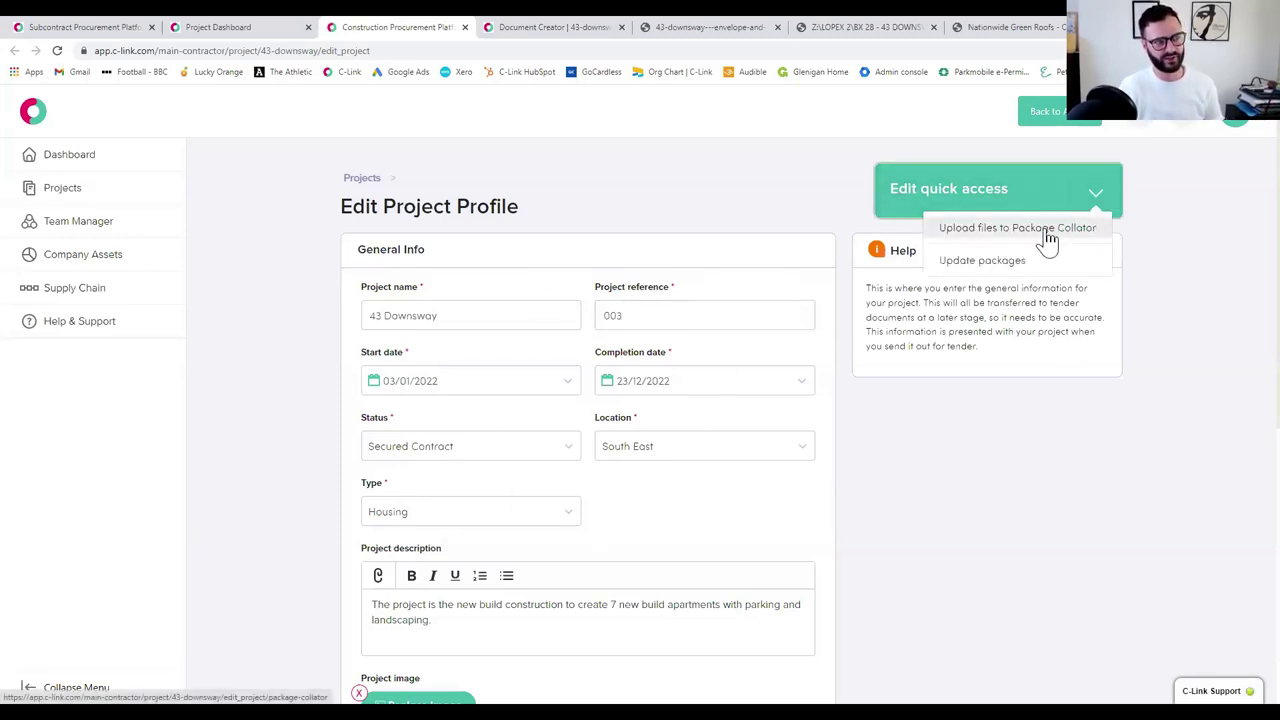
pyautogui.click(1046, 240)
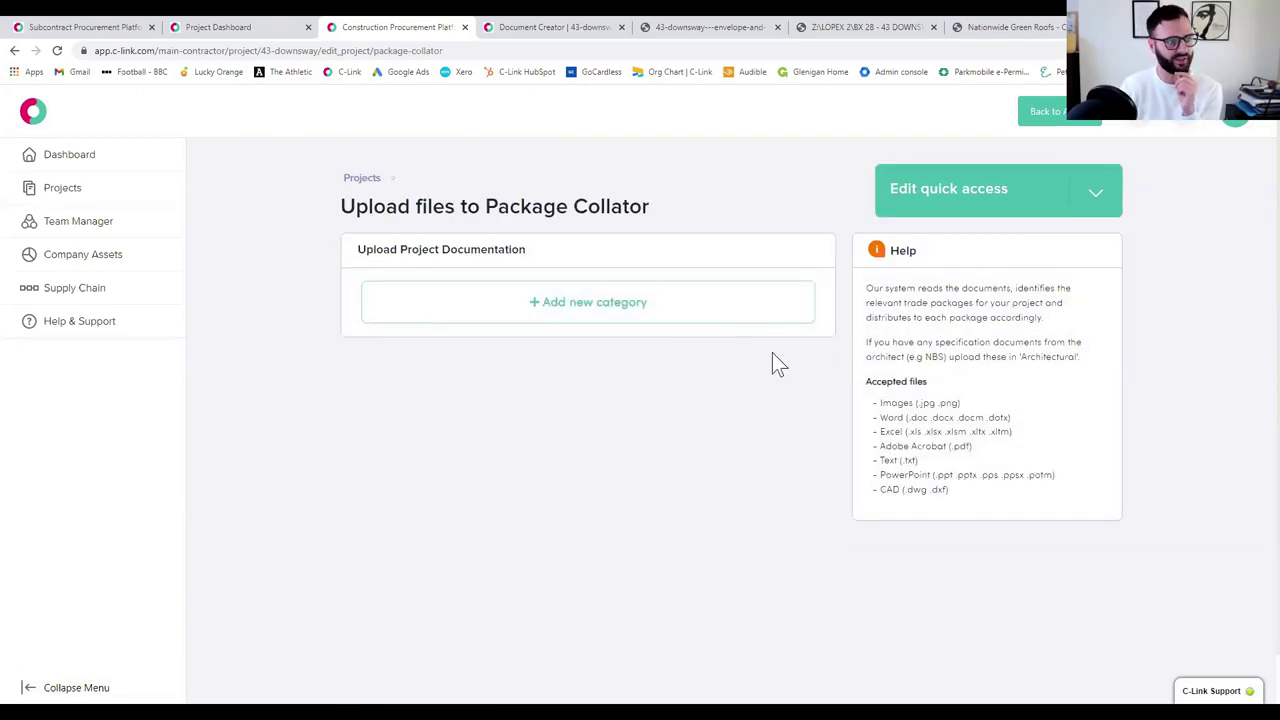
pyautogui.click(652, 310)
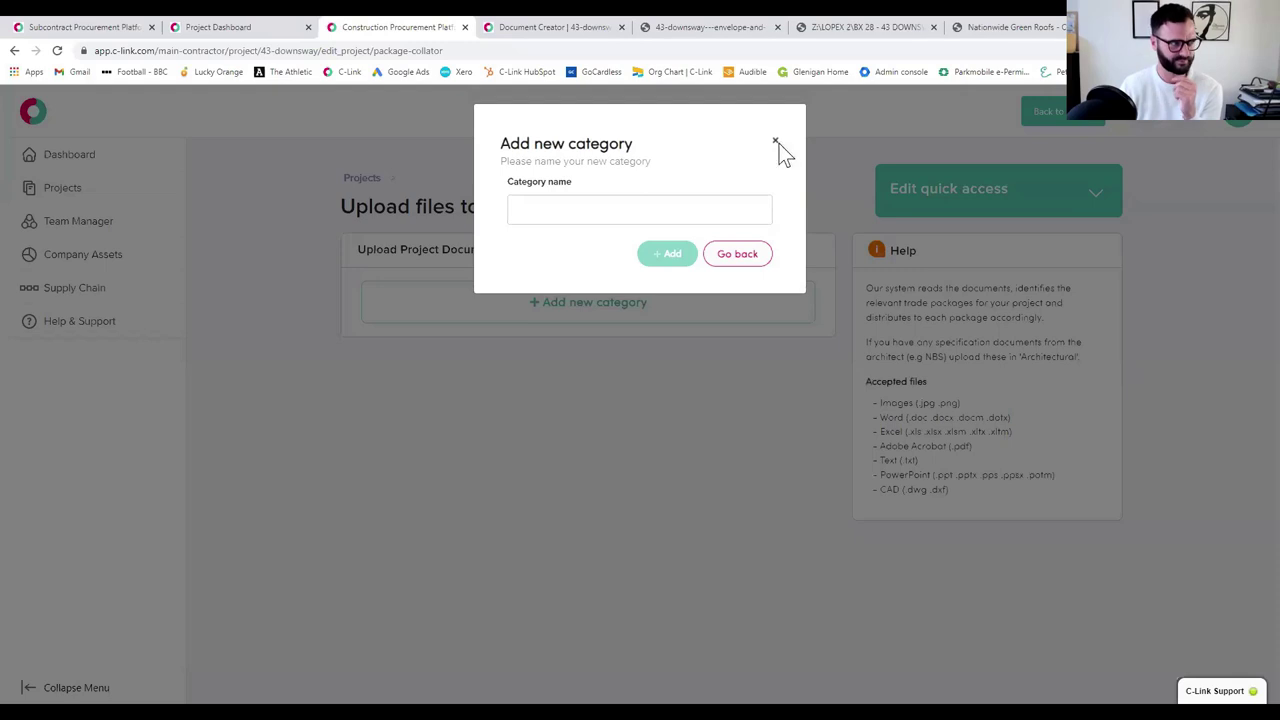
pyautogui.click(776, 142)
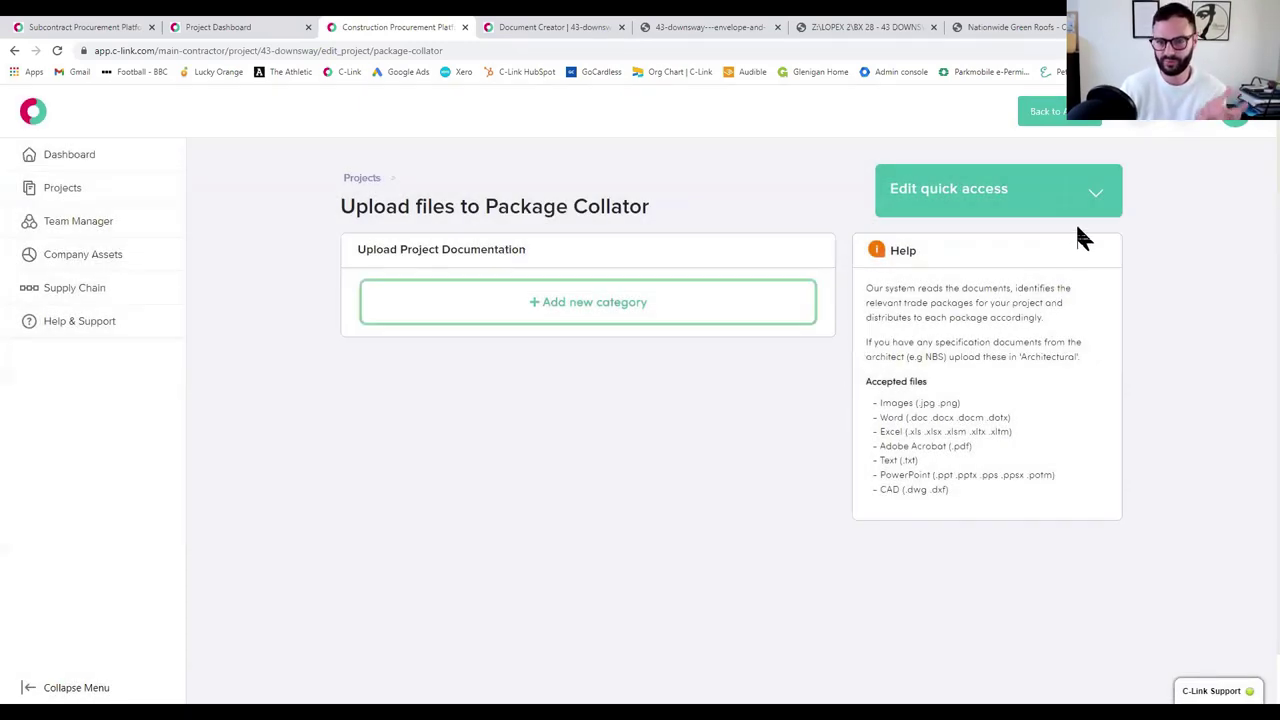
pyautogui.middleClick(72, 188)
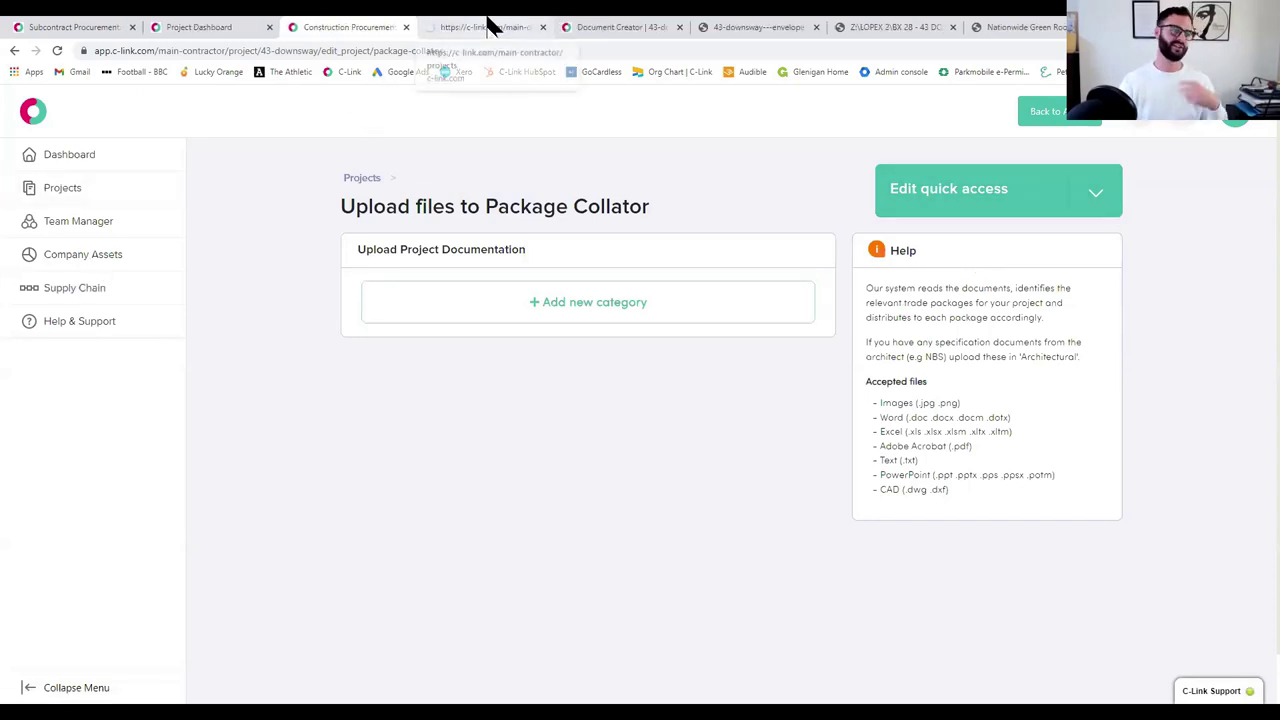
pyautogui.click(491, 24)
pyautogui.click(600, 295)
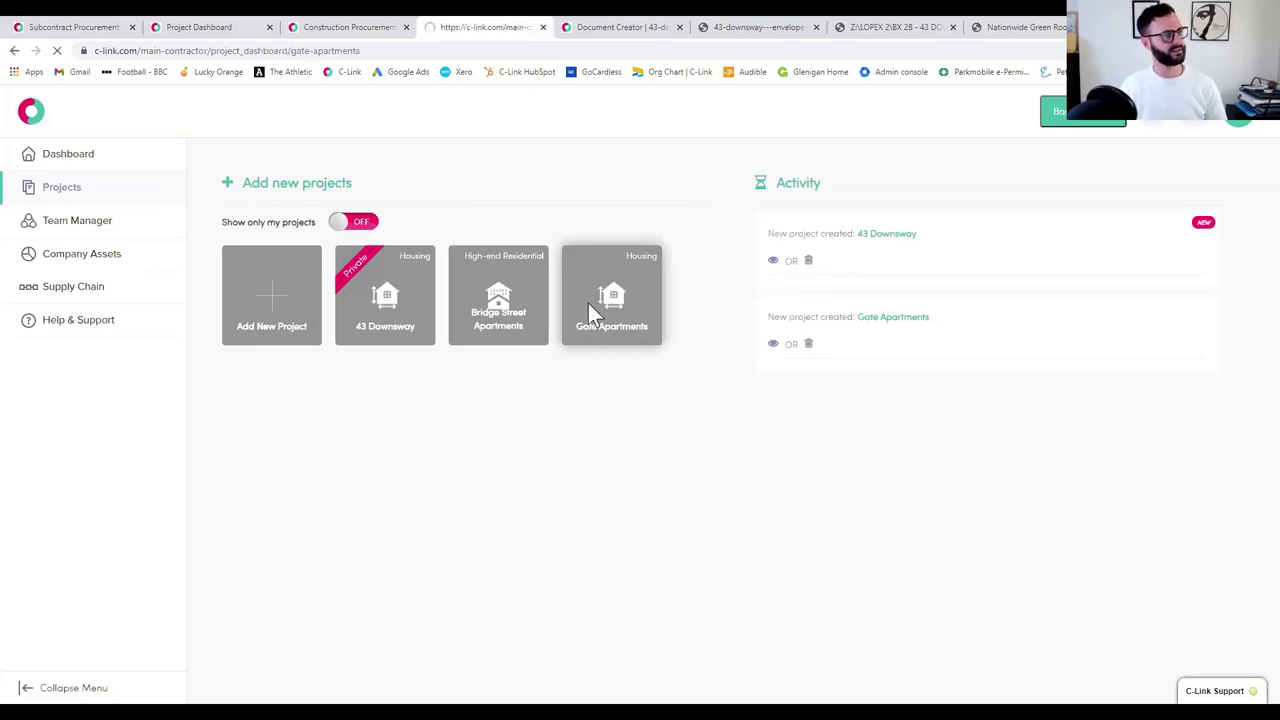
pyautogui.moveTo(337, 312)
pyautogui.click(305, 365)
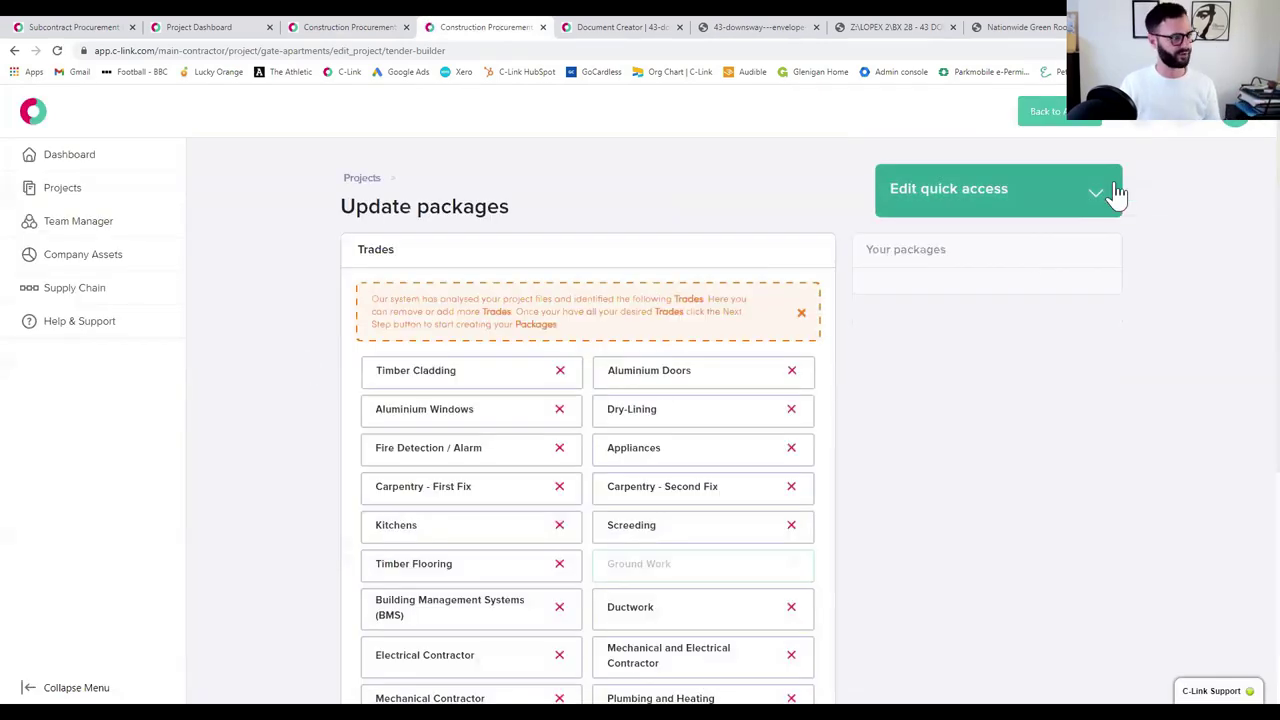
pyautogui.click(1117, 193)
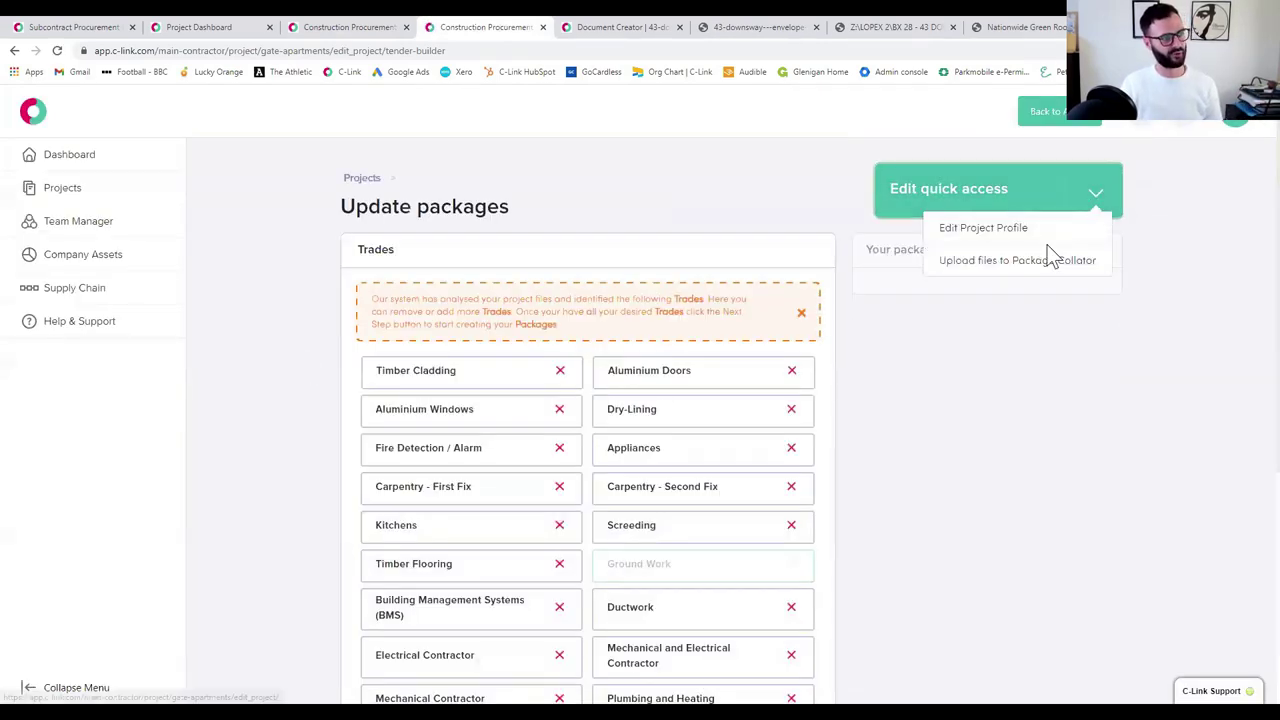
pyautogui.click(1040, 263)
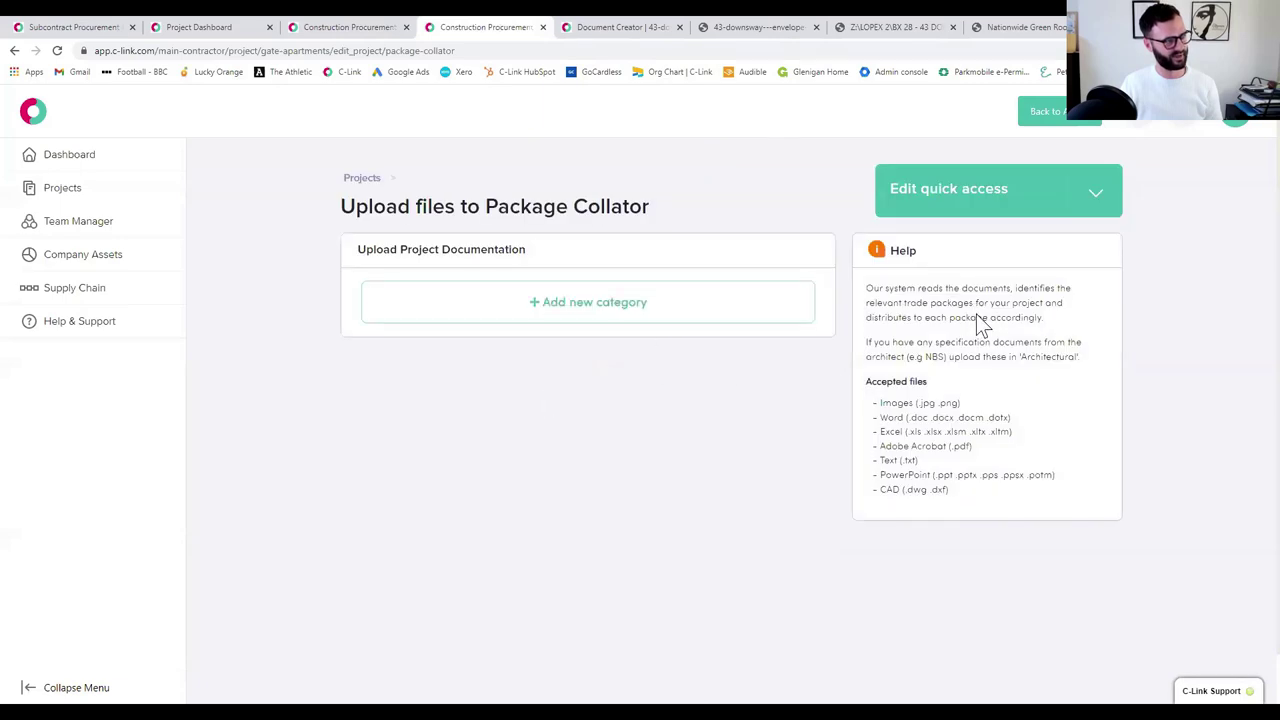
pyautogui.click(1090, 192)
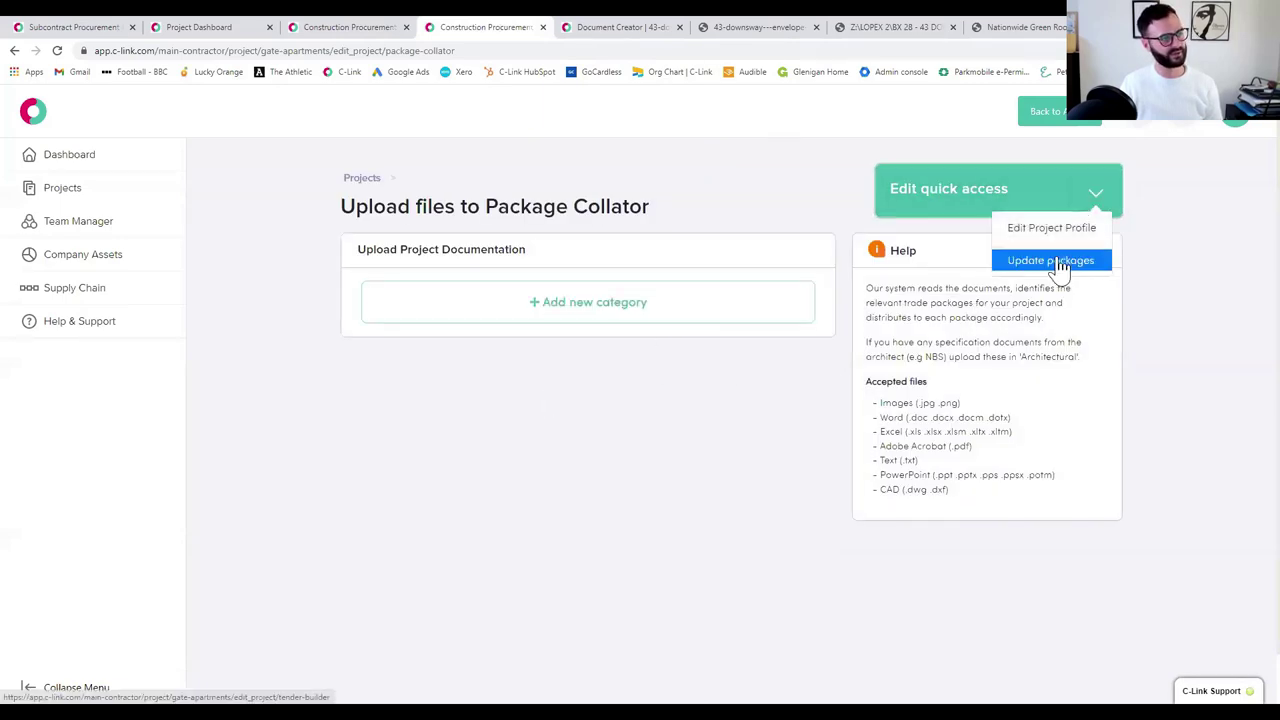
pyautogui.click(1055, 263)
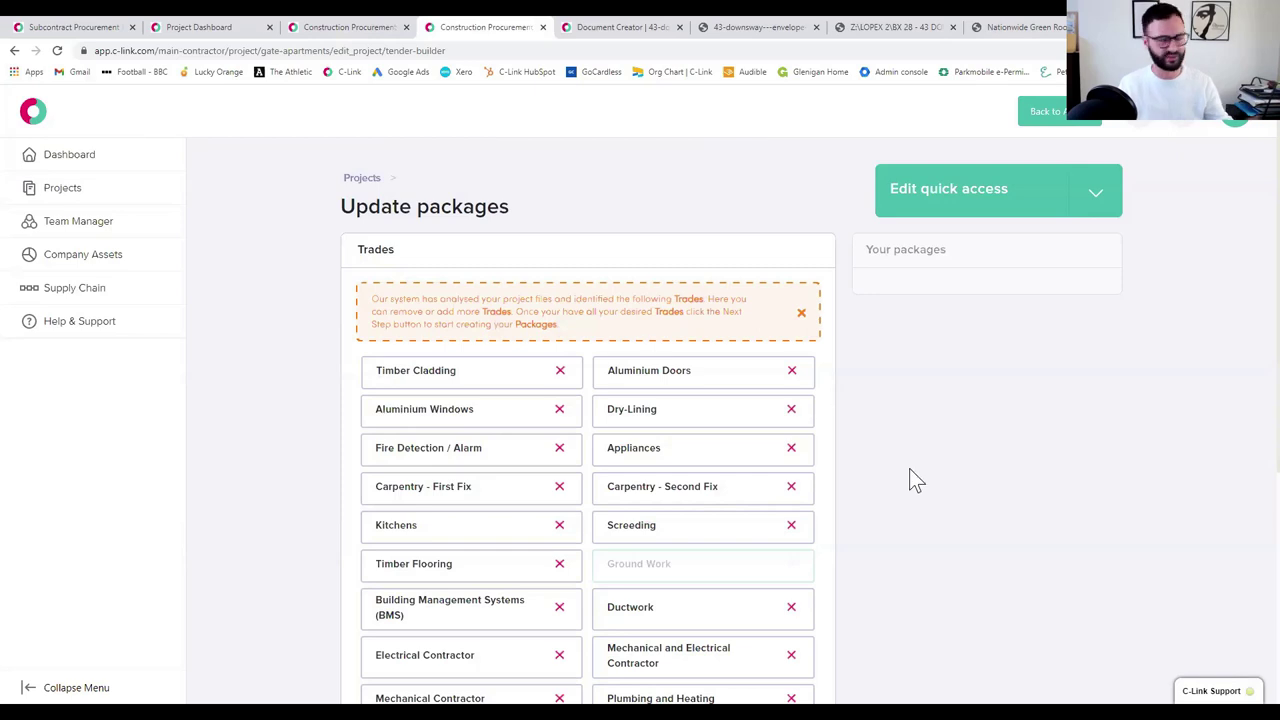
pyautogui.click(354, 22)
pyautogui.click(1083, 192)
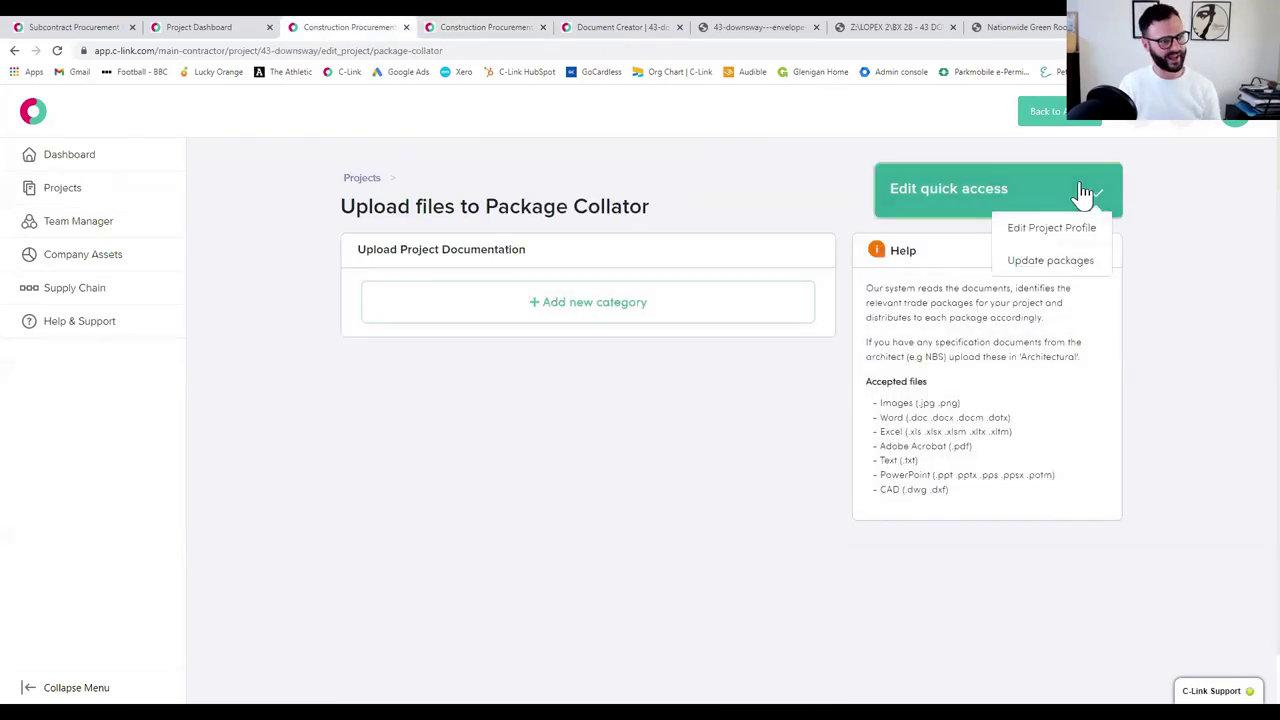
# - Through Update packages, save Envelope and Roof, Fit Out, and Groundwork and RC Frame packages
pyautogui.click(1064, 262)
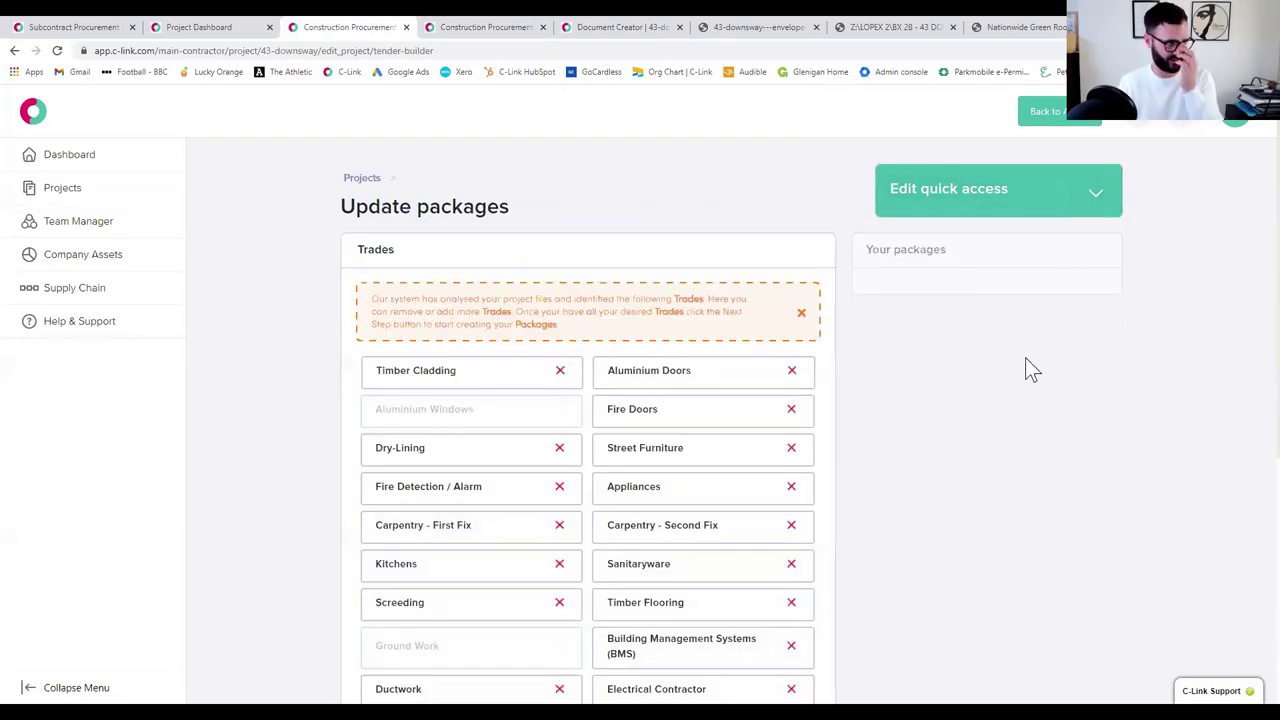
pyautogui.scroll(-5, 1017, 352)
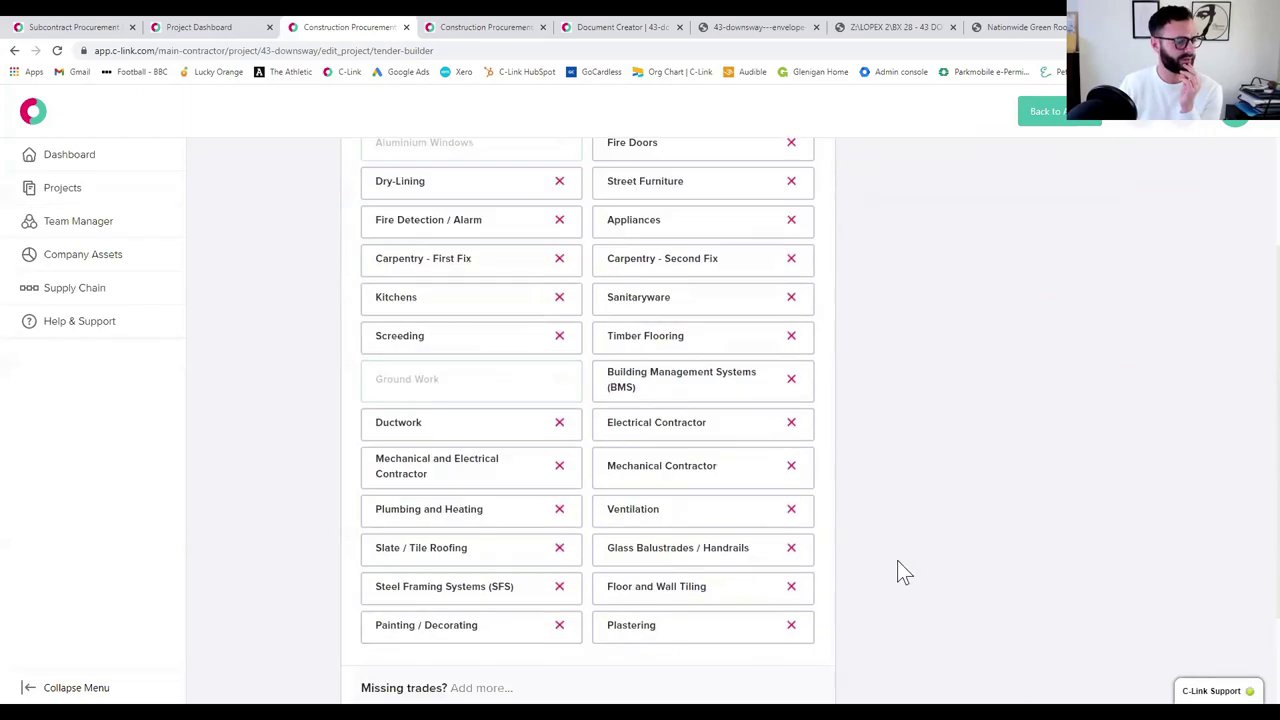
pyautogui.click(791, 682)
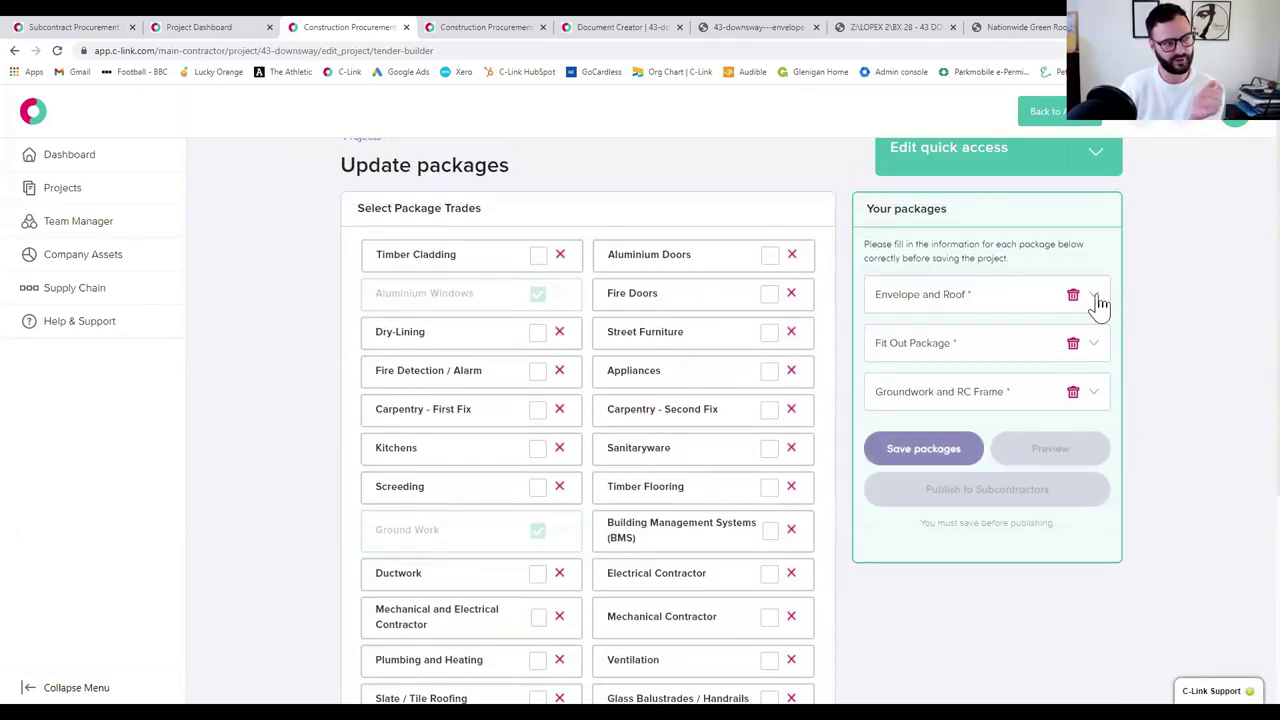
pyautogui.click(1094, 296)
pyautogui.click(1094, 296)
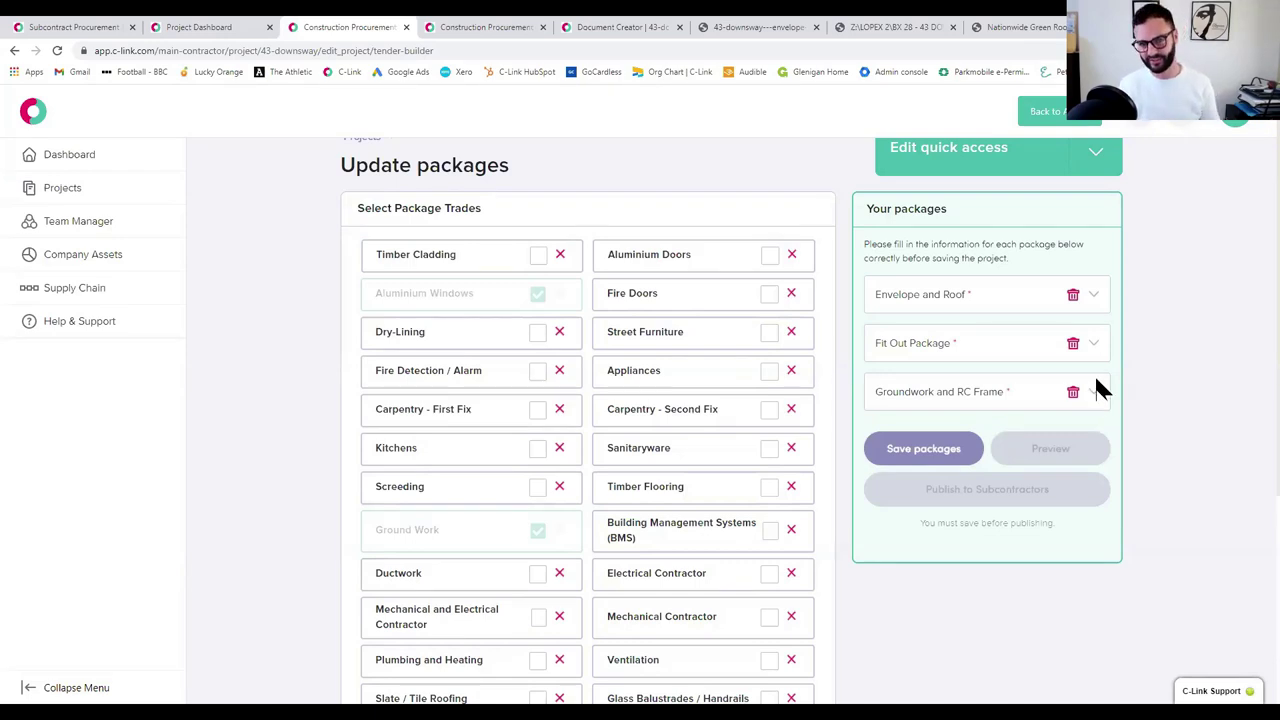
pyautogui.click(948, 460)
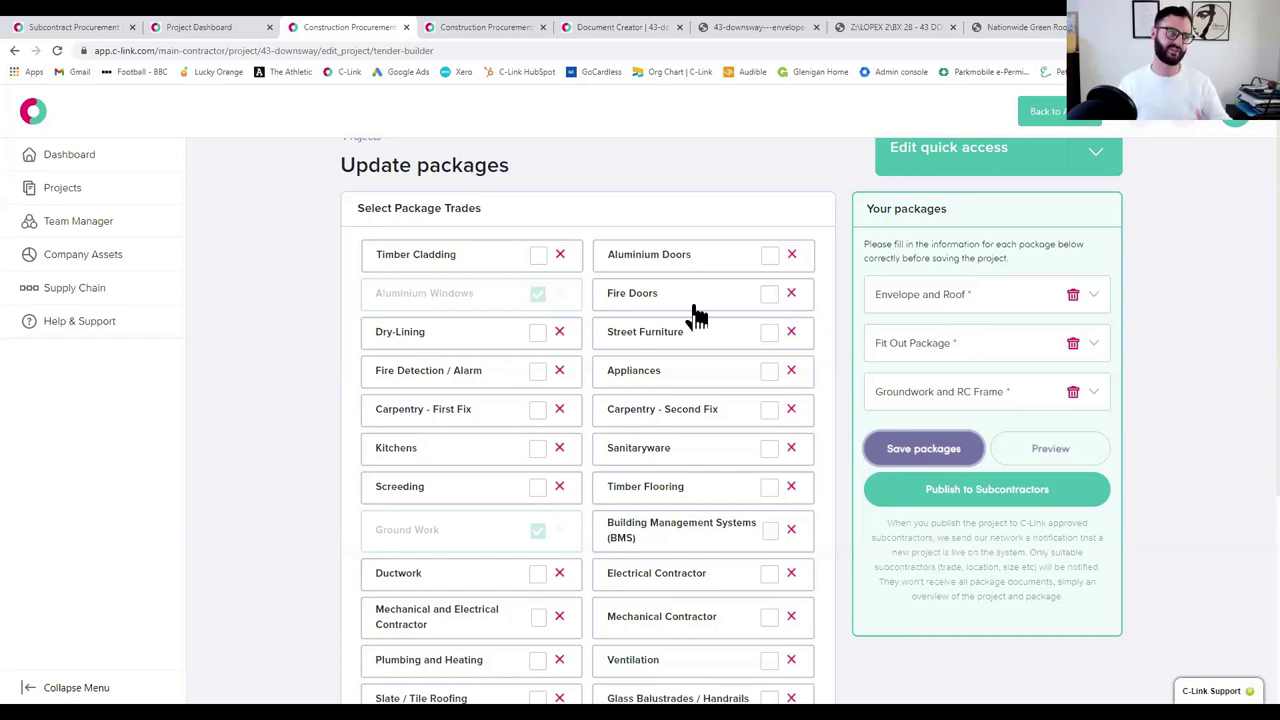
pyautogui.click(238, 27)
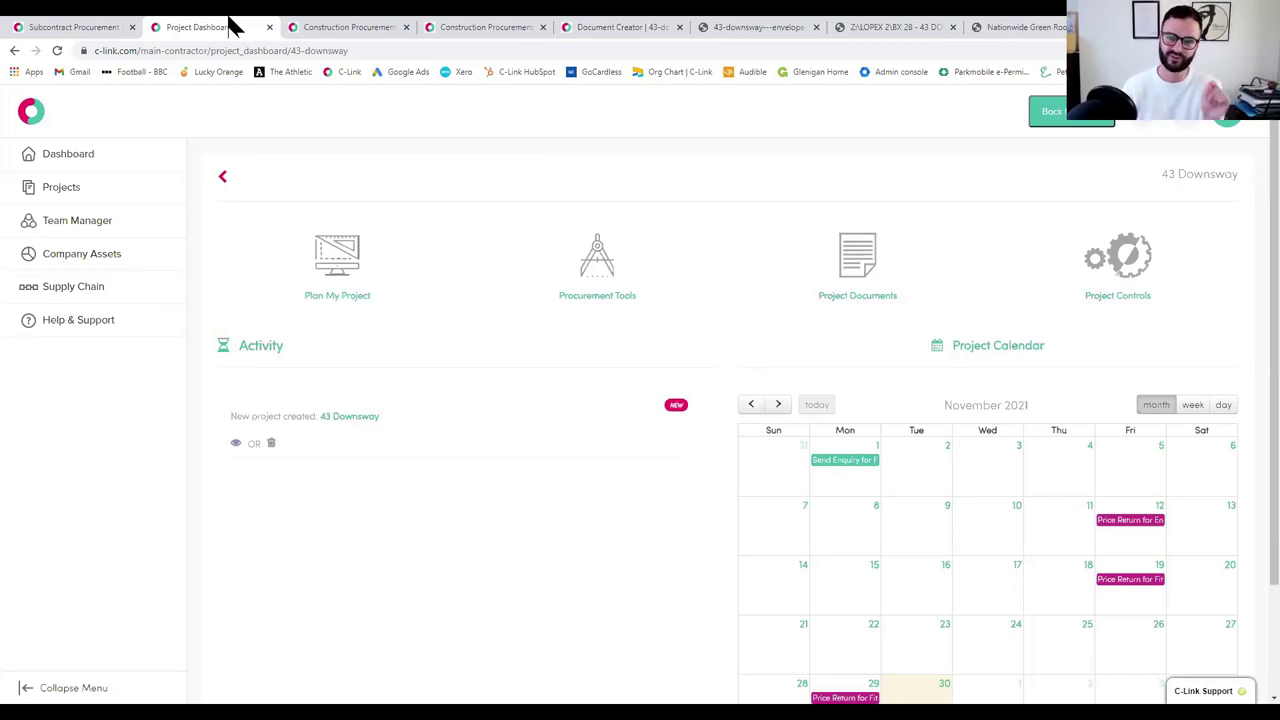
pyautogui.moveTo(557, 277)
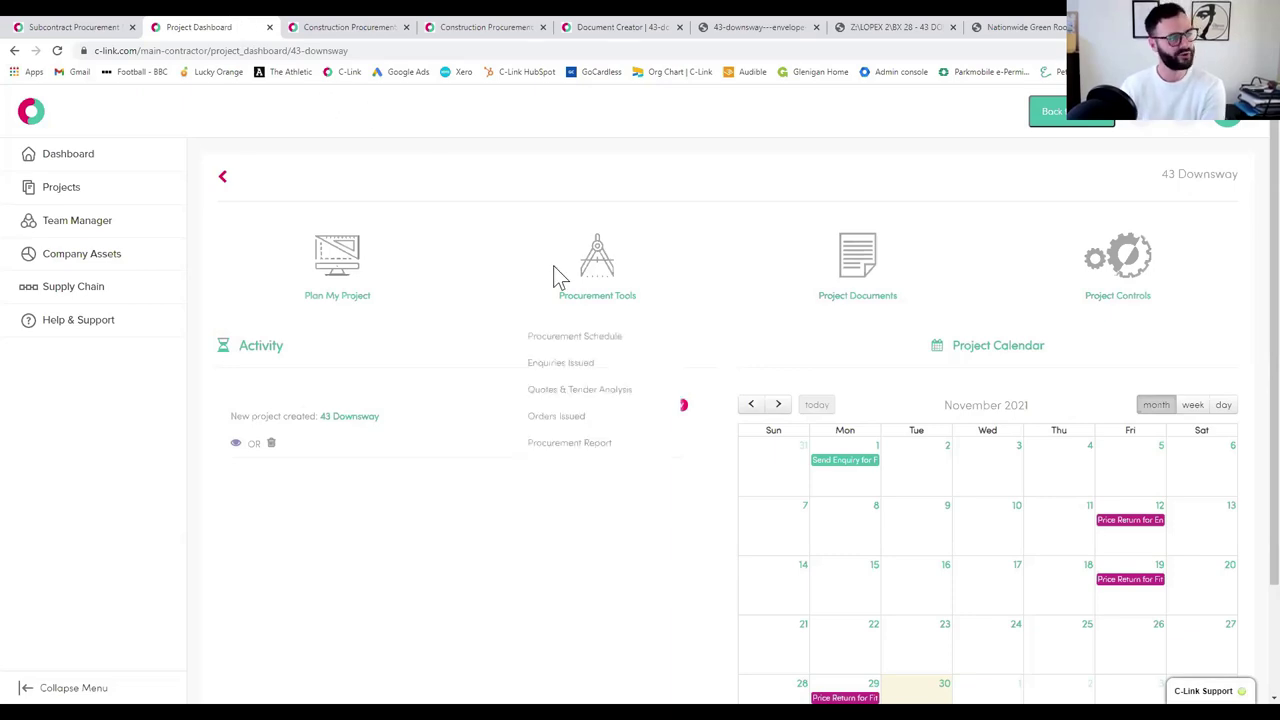
pyautogui.click(592, 338)
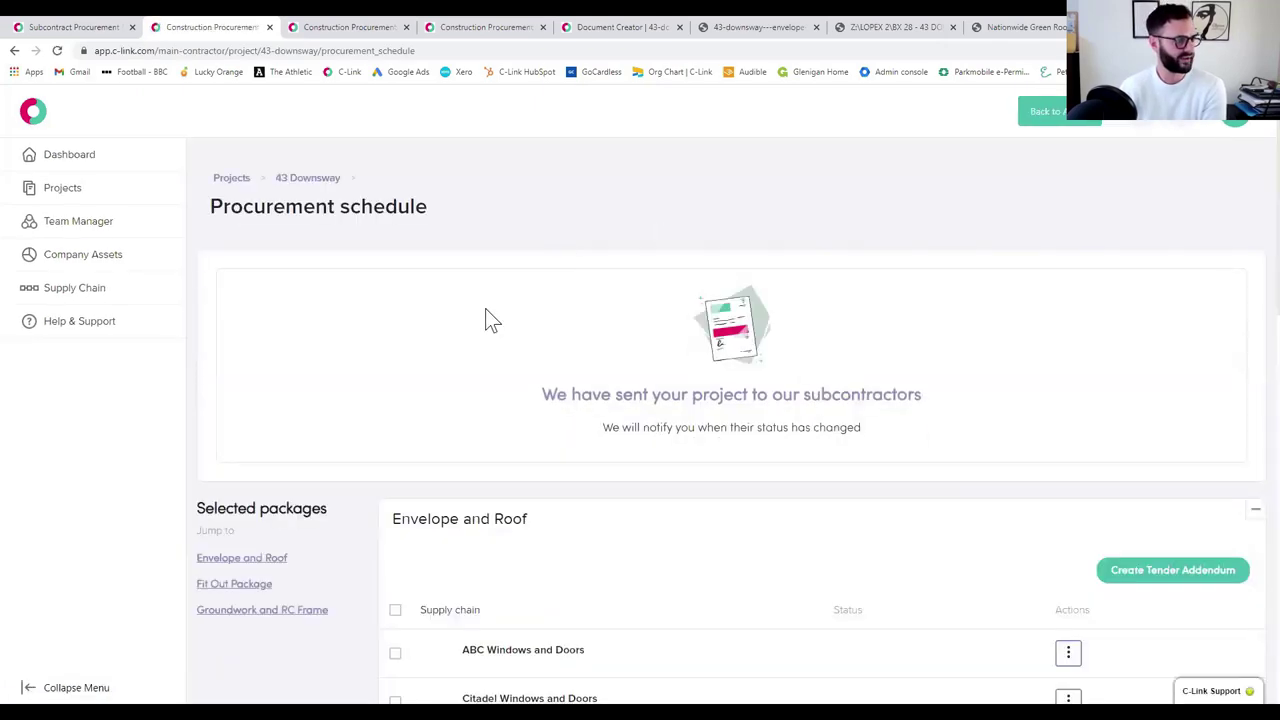
pyautogui.scroll(-3, 657, 386)
pyautogui.scroll(-1, 657, 390)
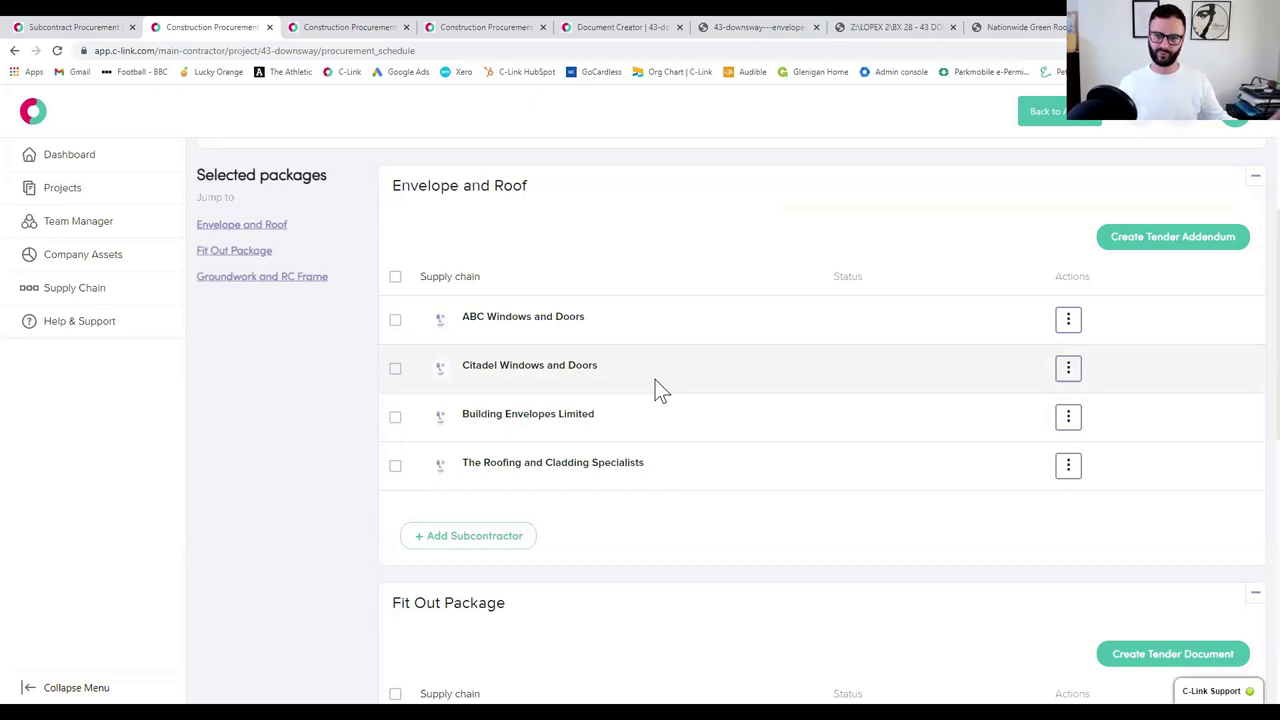
pyautogui.scroll(-3, 677, 466)
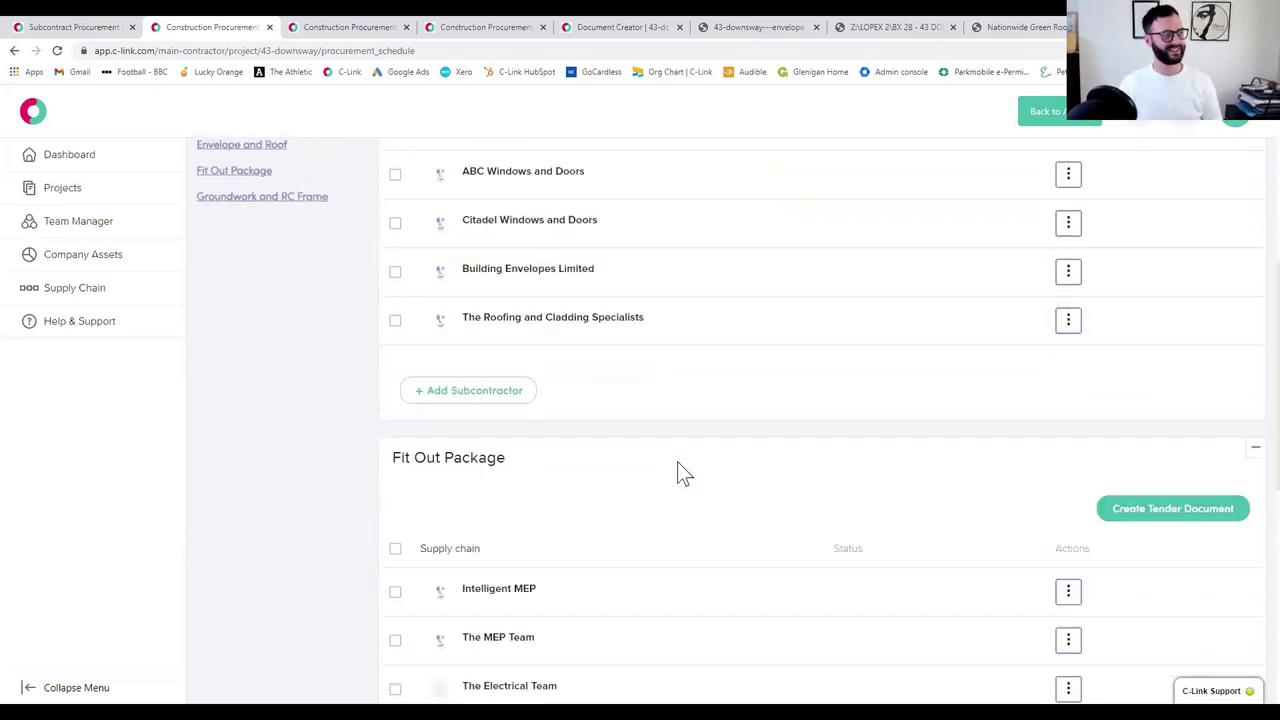
pyautogui.scroll(-5, 677, 472)
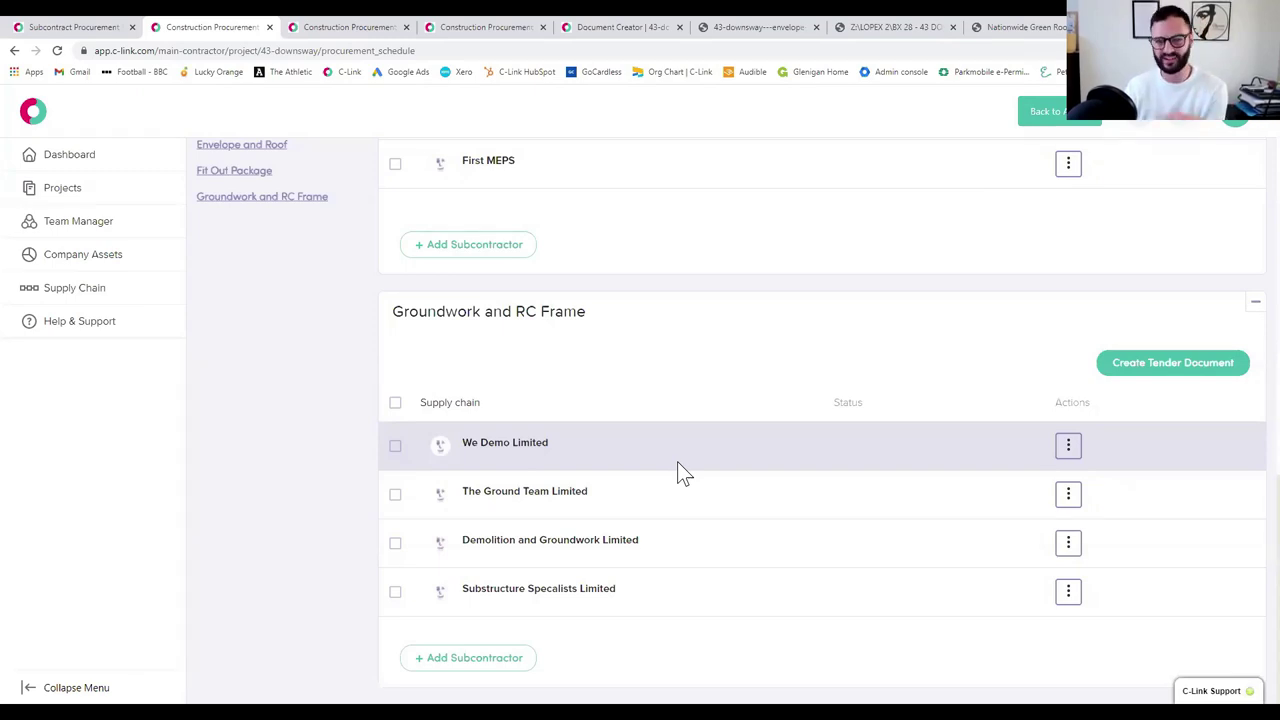
# - Bring up the Nationwide Green Roofs prequalification PDF and read from page 3 to the page 5 company structure
pyautogui.click(1025, 28)
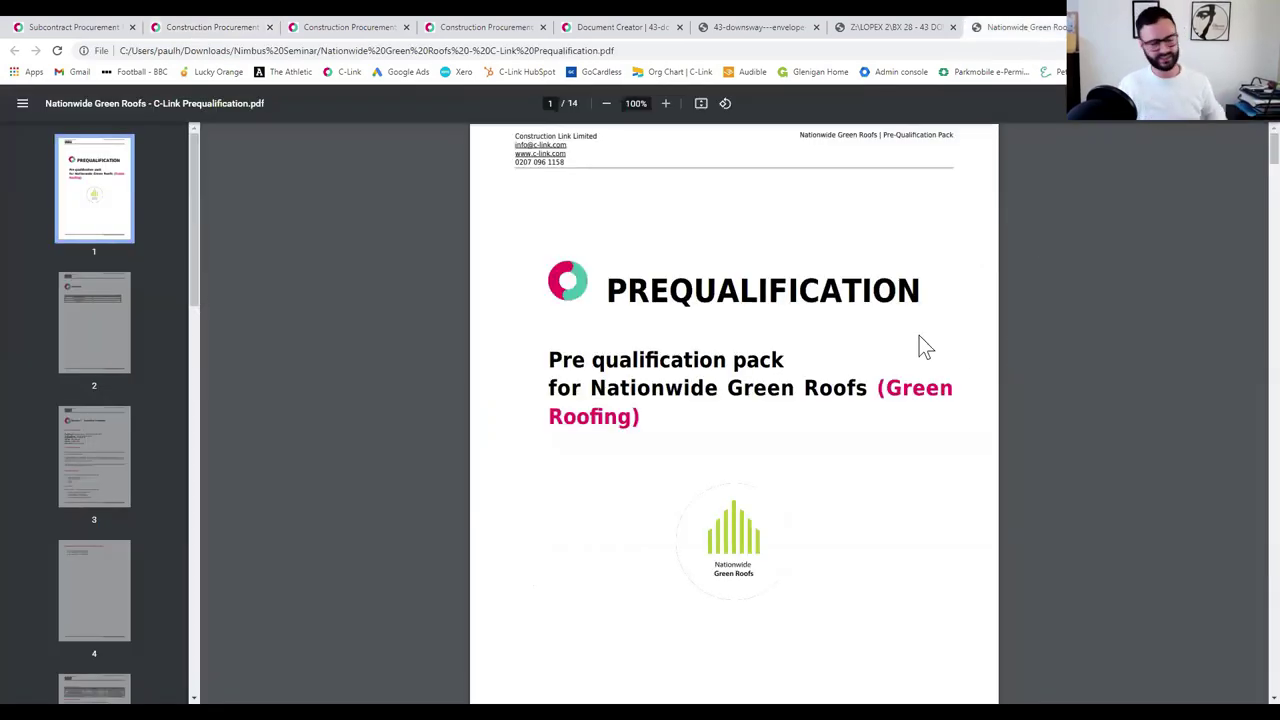
pyautogui.click(64, 450)
pyautogui.scroll(-2, 670, 401)
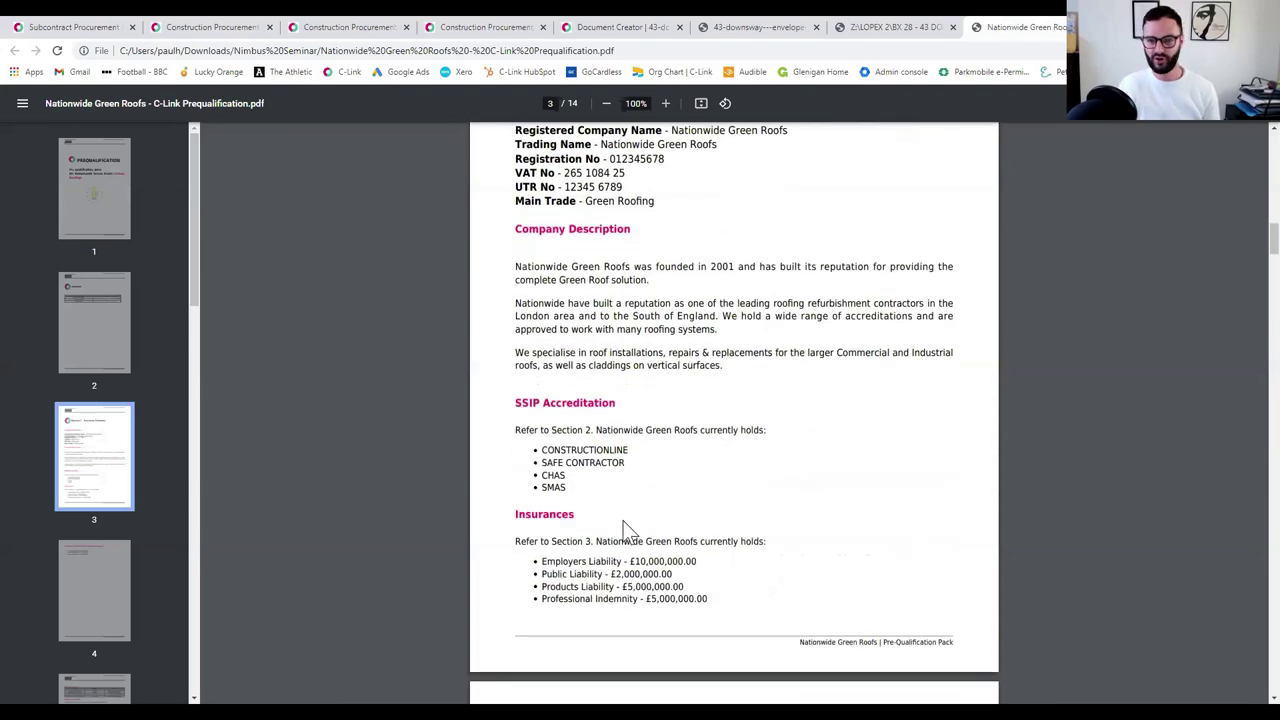
pyautogui.scroll(-6, 758, 546)
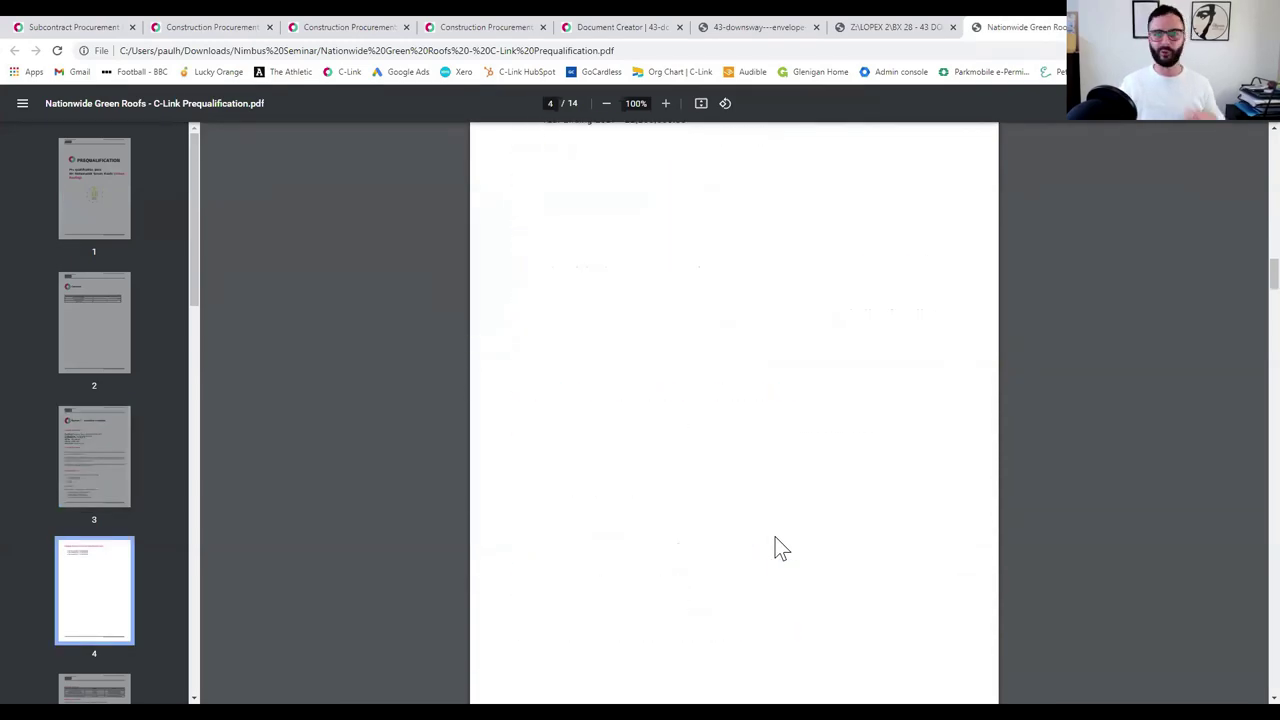
pyautogui.scroll(-8, 776, 535)
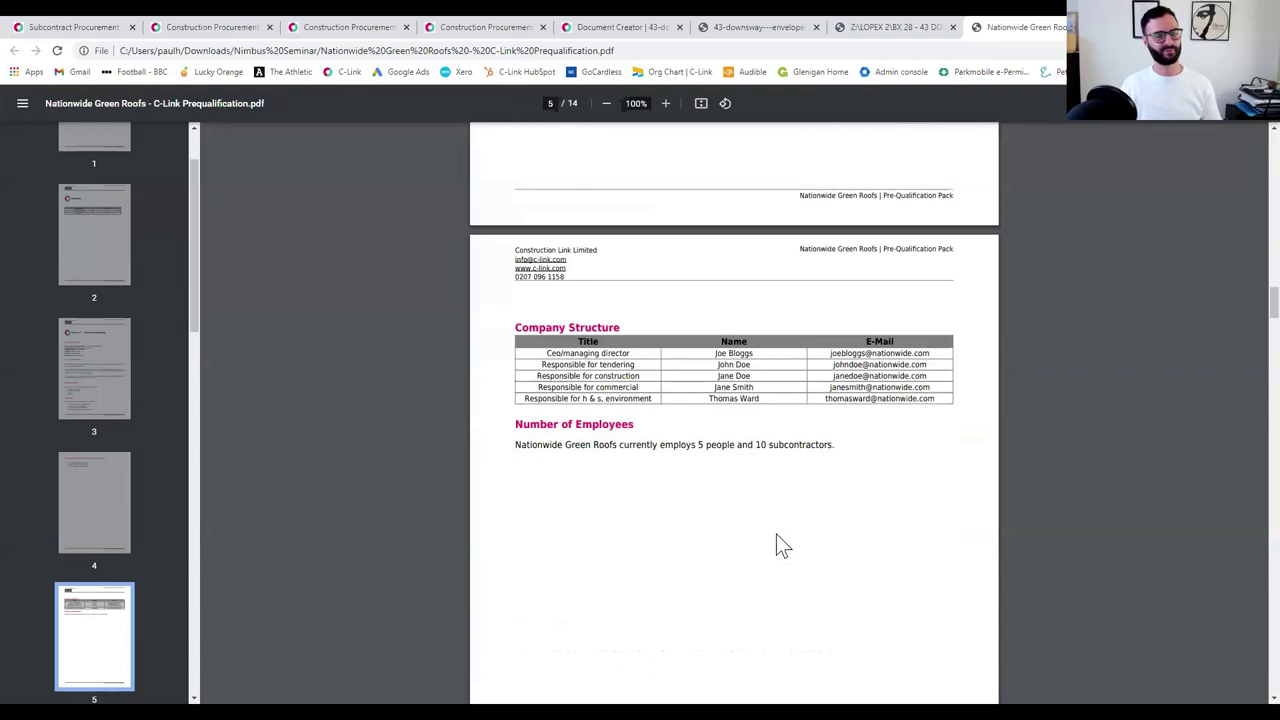
pyautogui.click(668, 27)
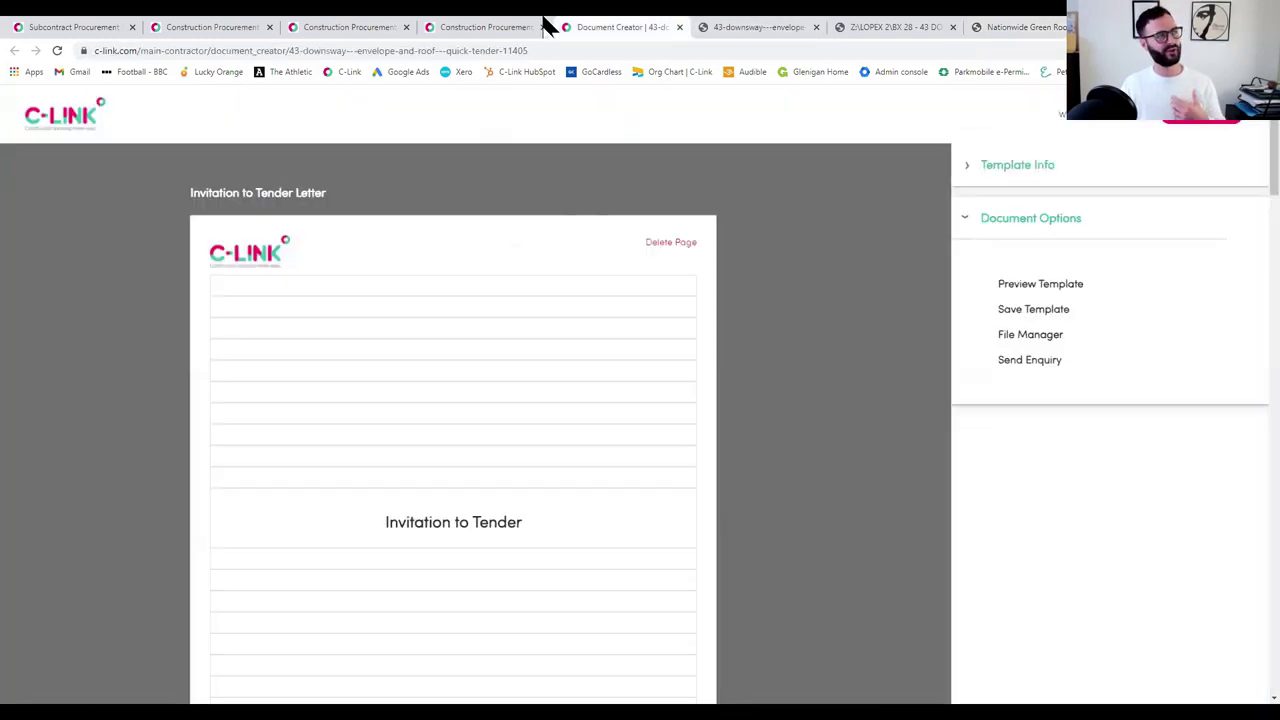
pyautogui.click(516, 27)
pyautogui.click(229, 25)
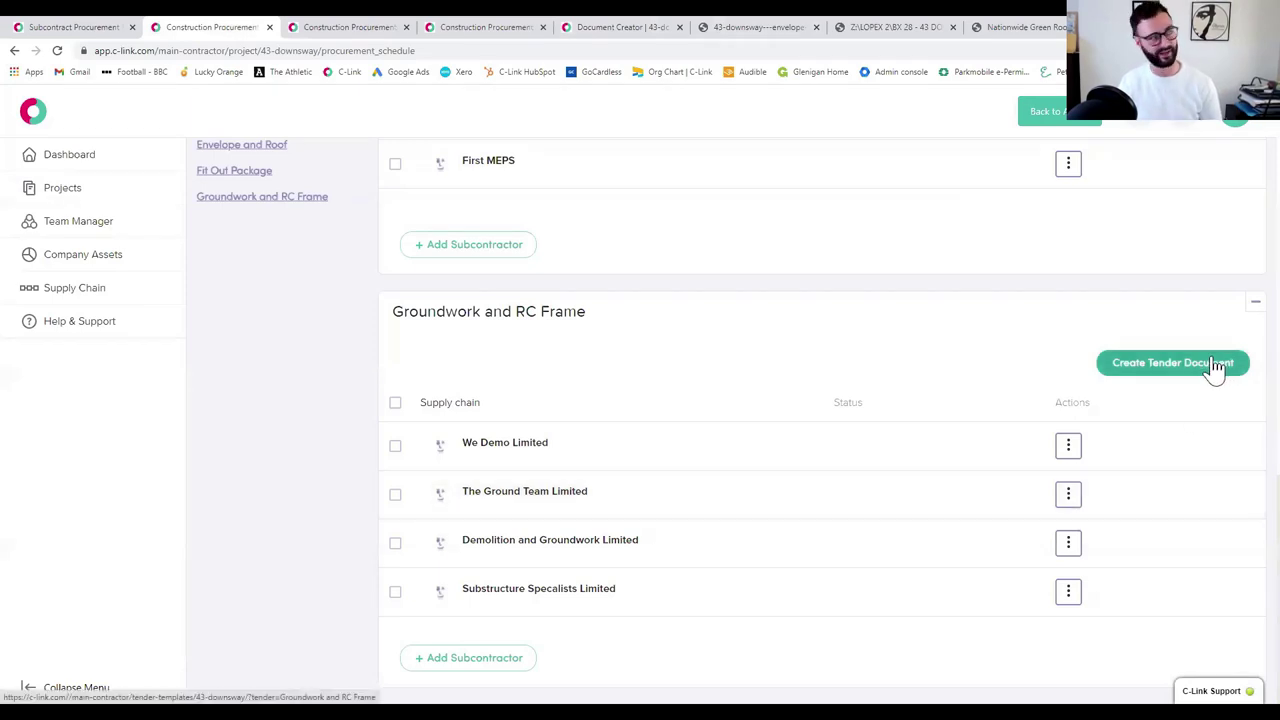
pyautogui.click(610, 27)
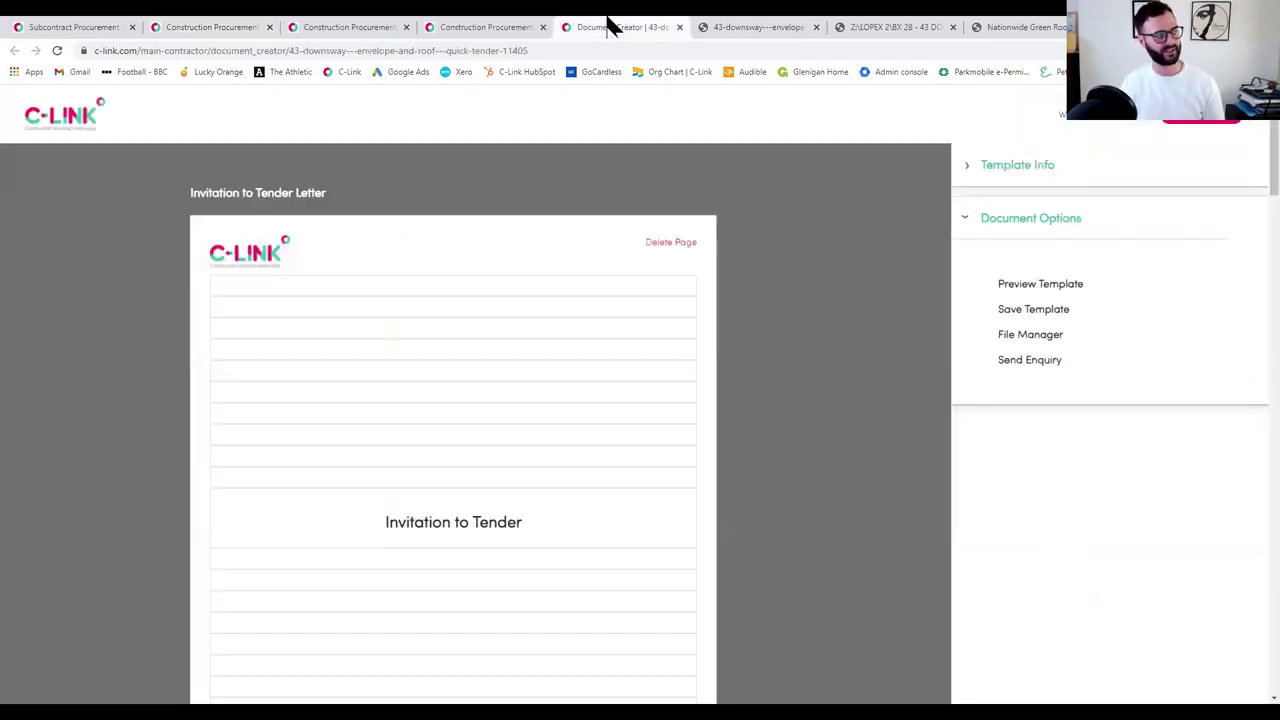
pyautogui.scroll(-3, 748, 353)
# - Review the Envelope and Roof tender PDF's letter, details table and page 5, then return to the procurement schedule
pyautogui.click(772, 28)
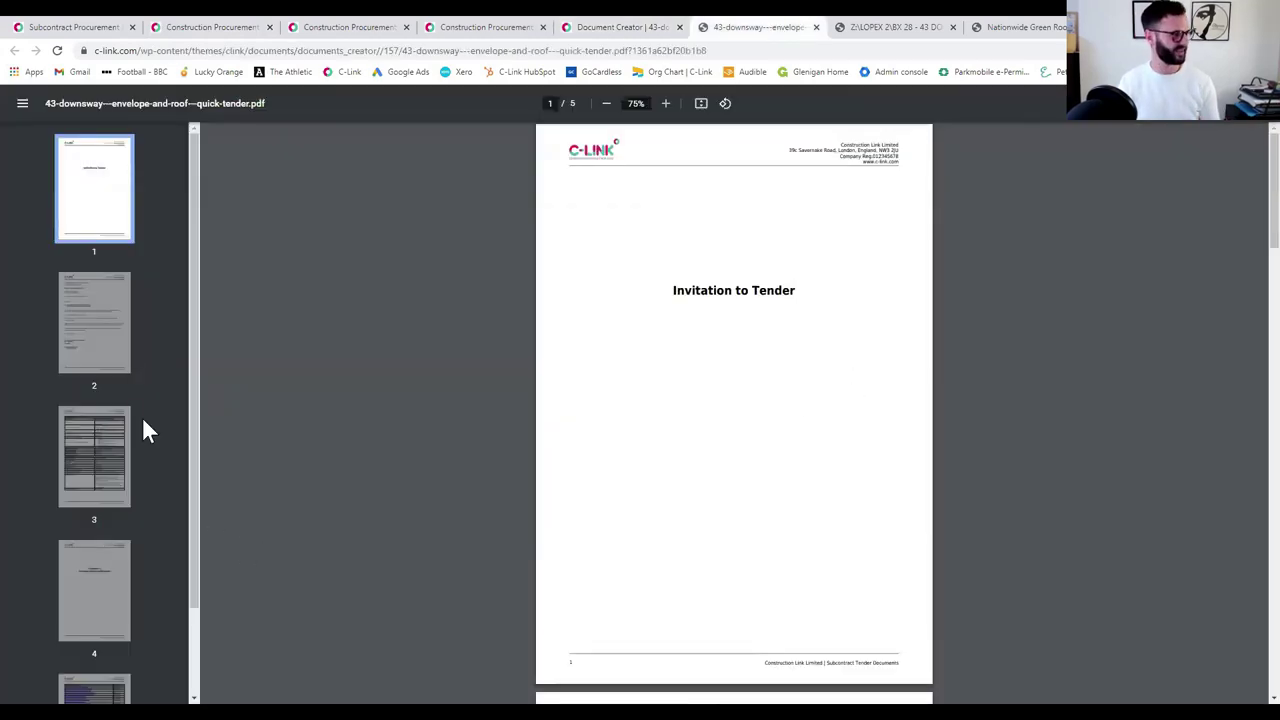
pyautogui.click(97, 343)
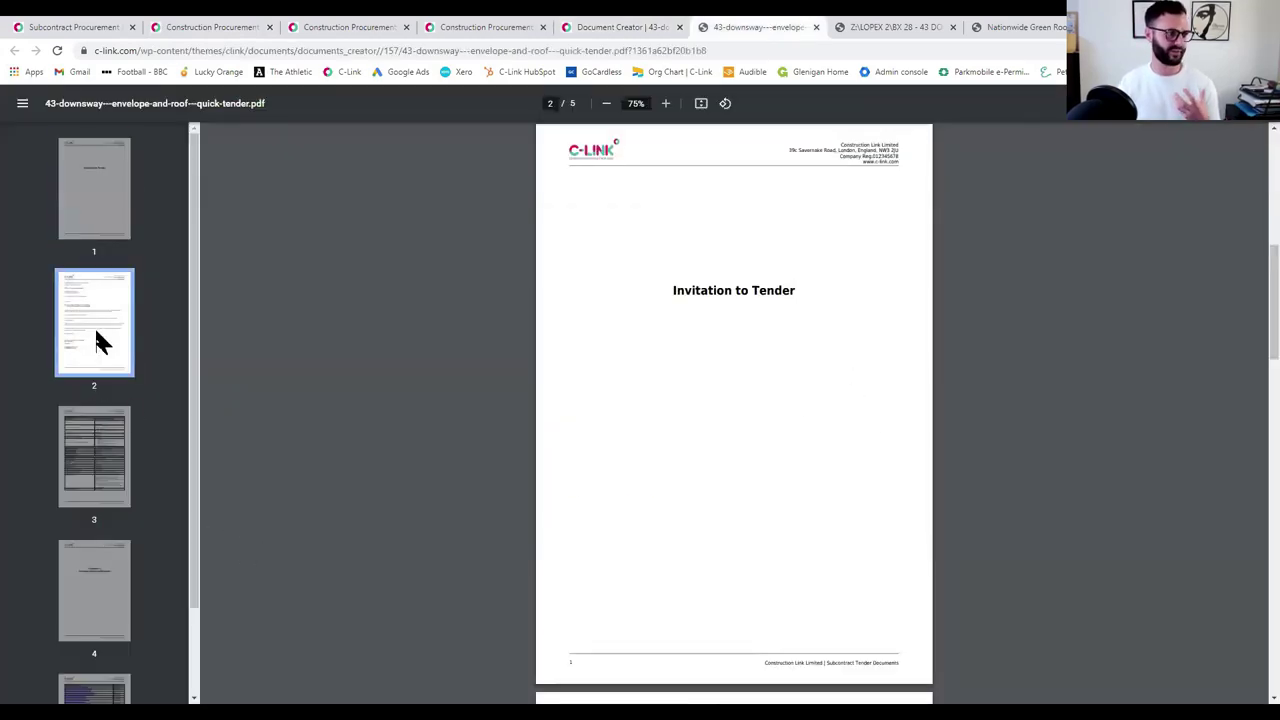
pyautogui.click(112, 433)
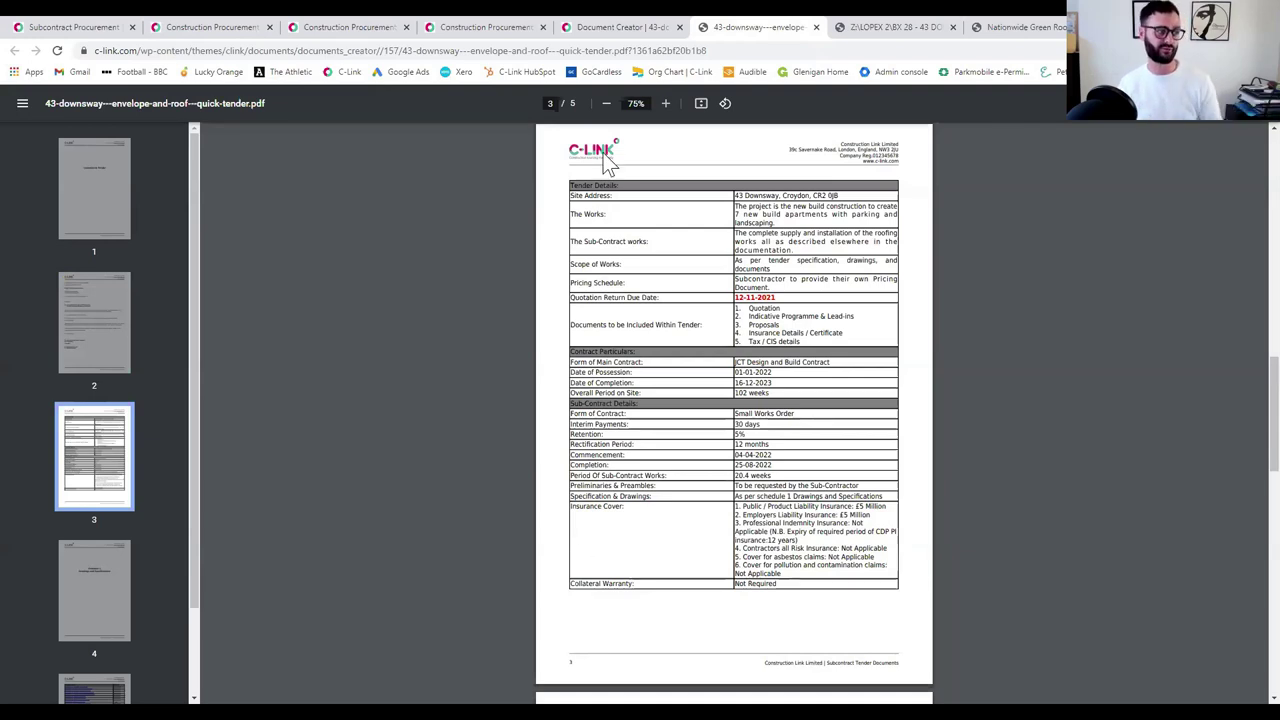
pyautogui.scroll(-6, 812, 428)
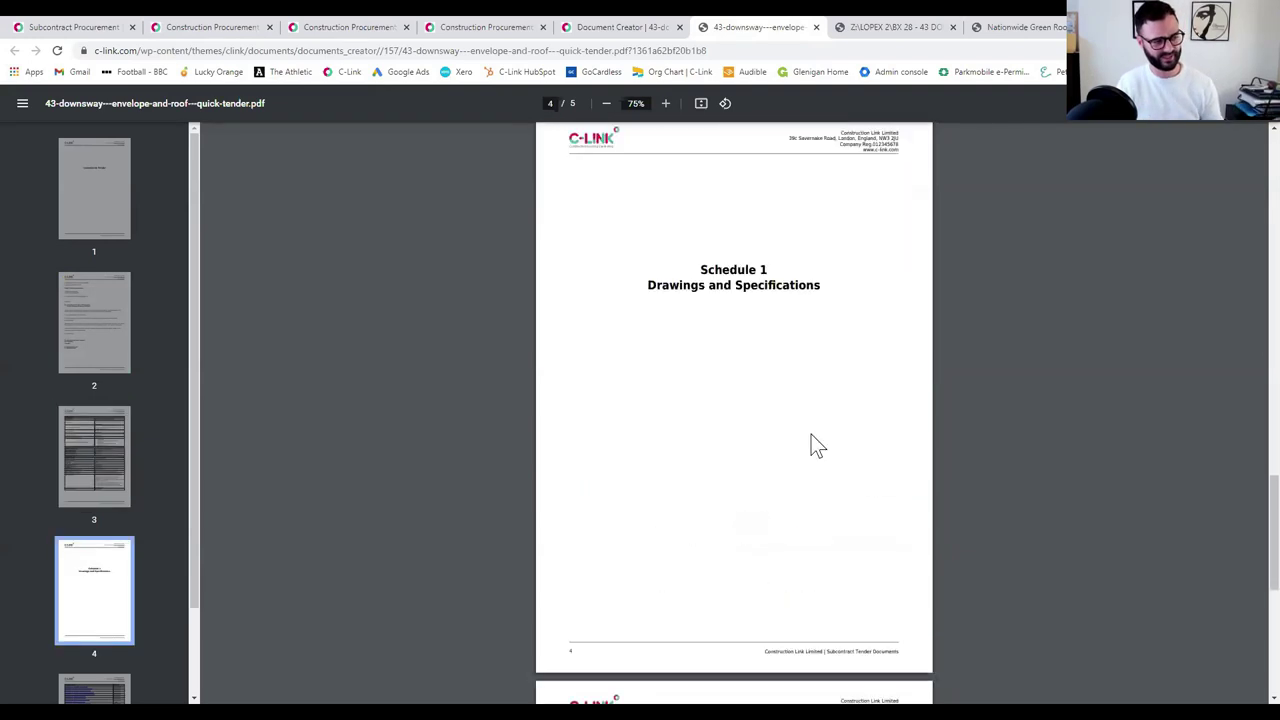
pyautogui.scroll(-4, 820, 490)
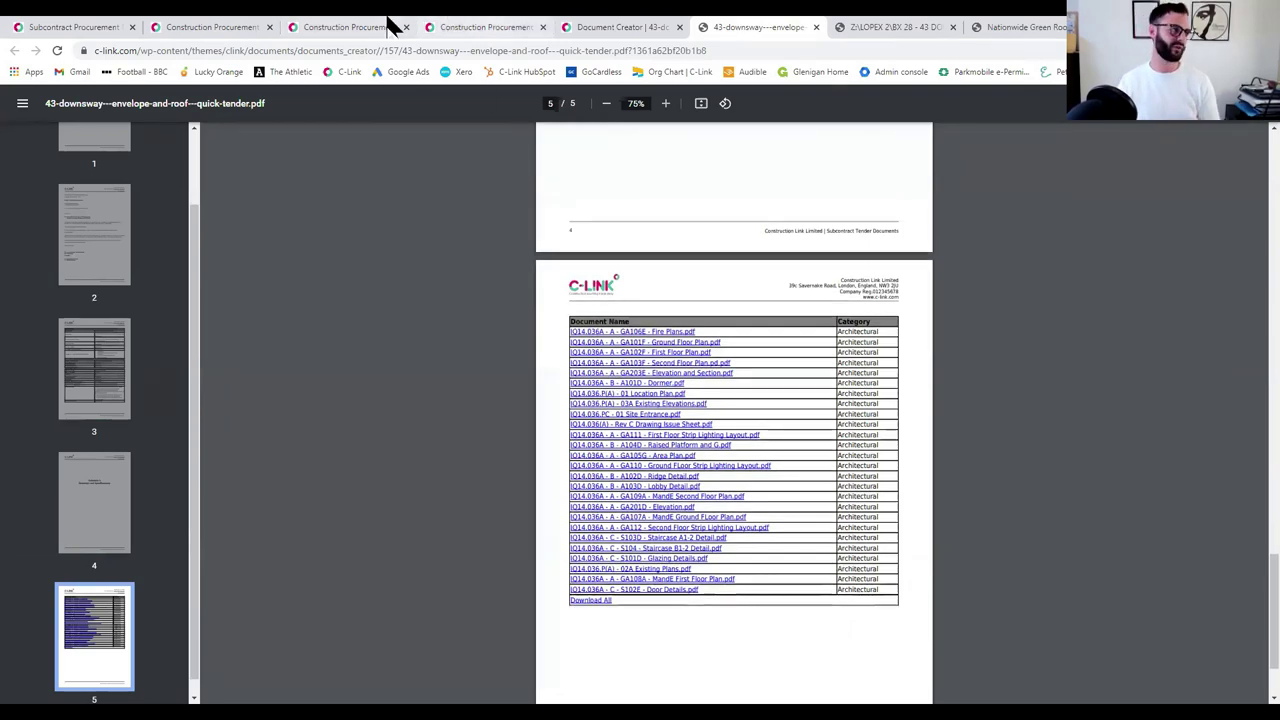
pyautogui.click(252, 25)
pyautogui.scroll(10, 471, 310)
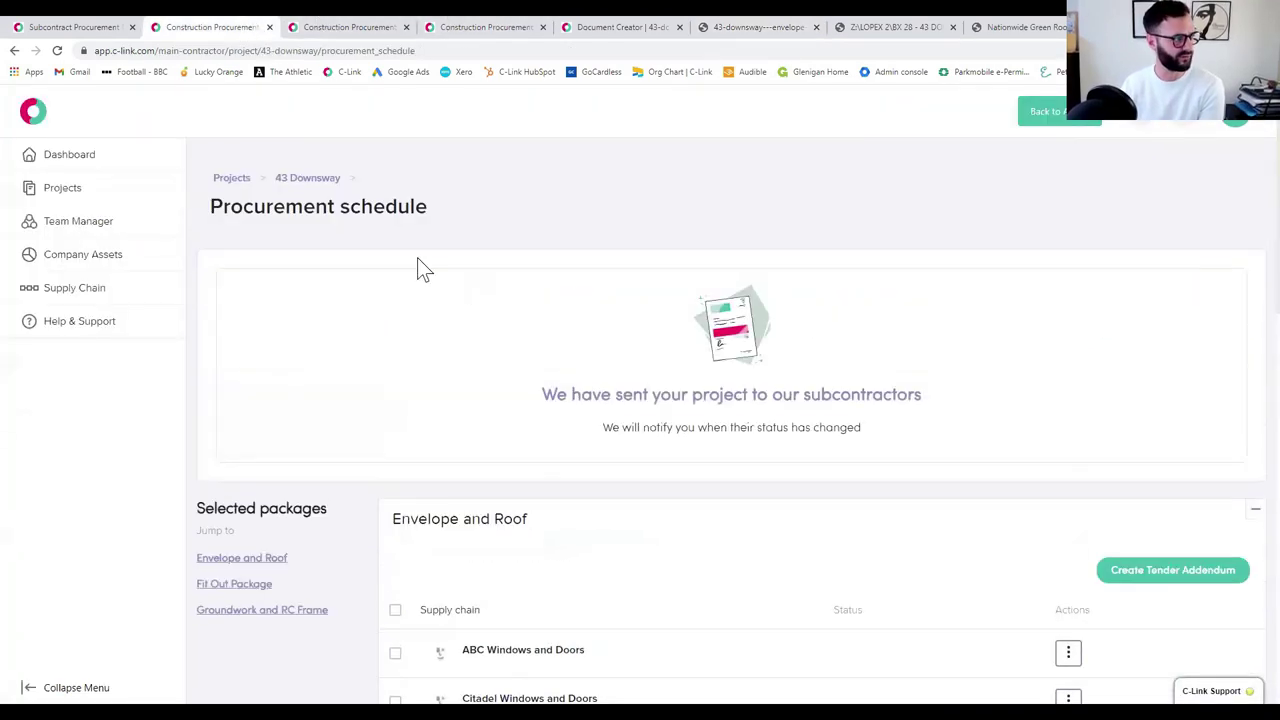
# - Go to the 43 Downsway dashboard and open Quotes & Tender Analysis from Procurement Tools
pyautogui.click(323, 182)
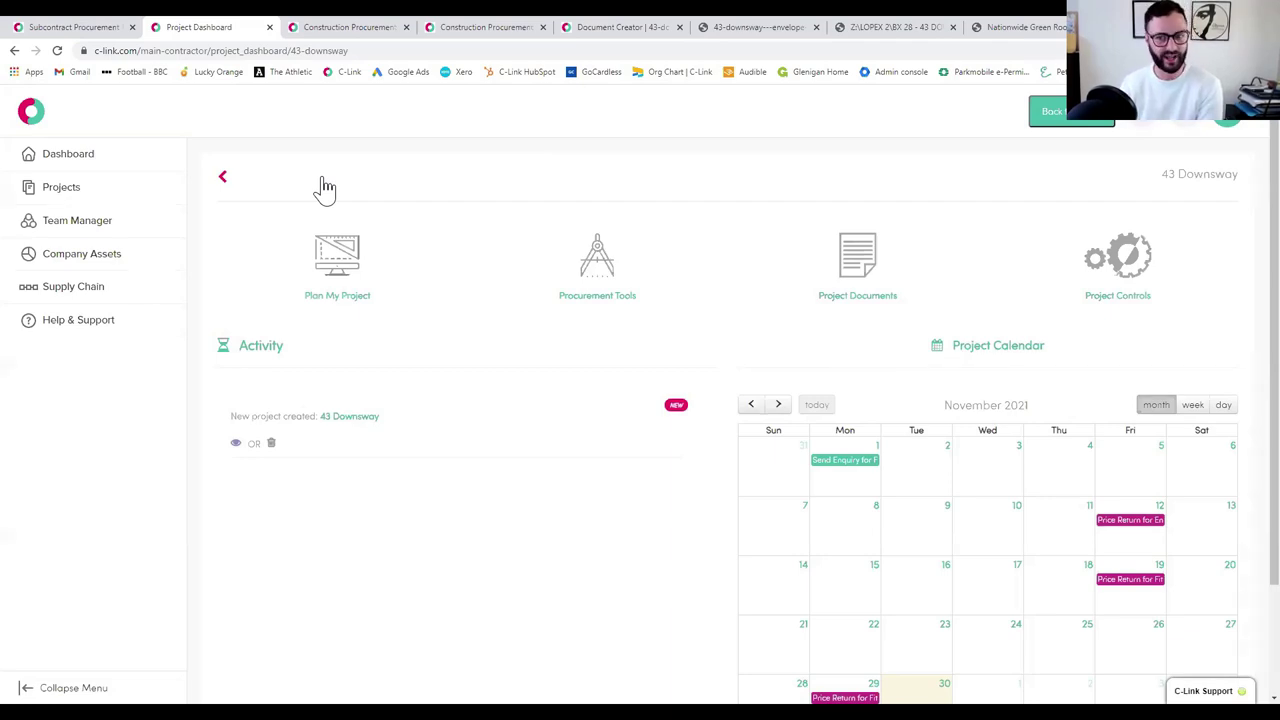
pyautogui.moveTo(620, 317)
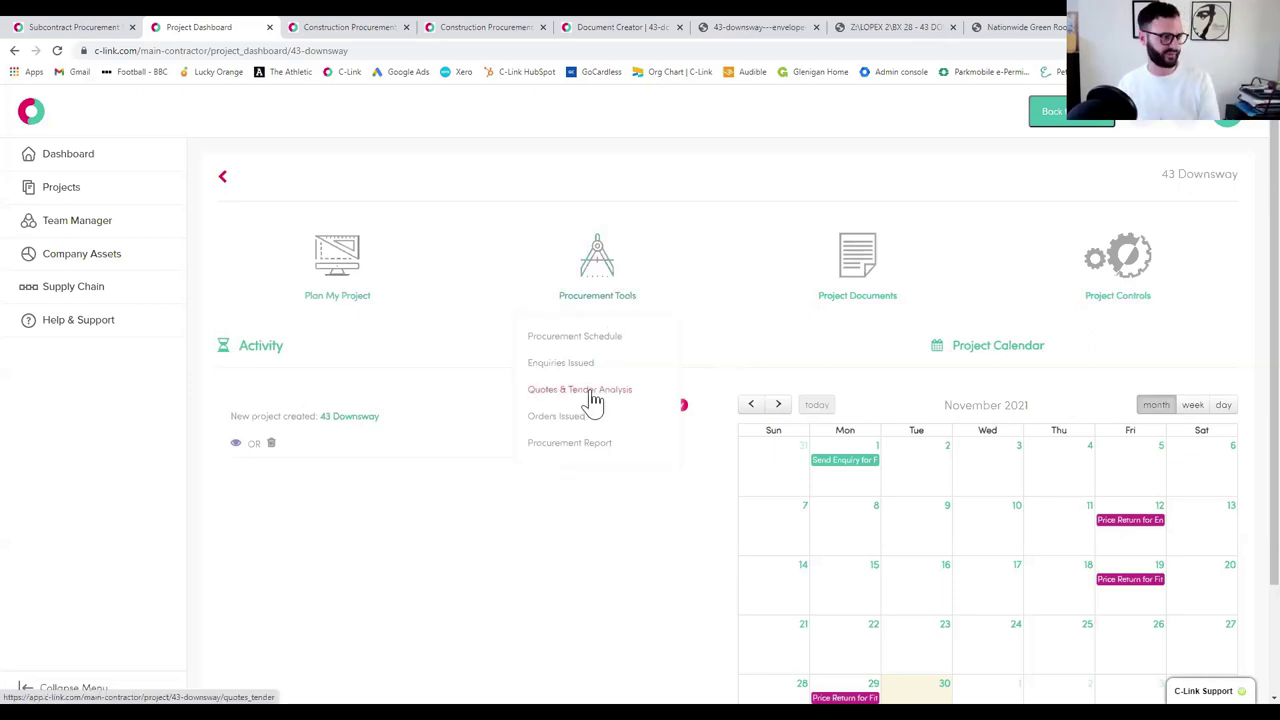
pyautogui.click(594, 398)
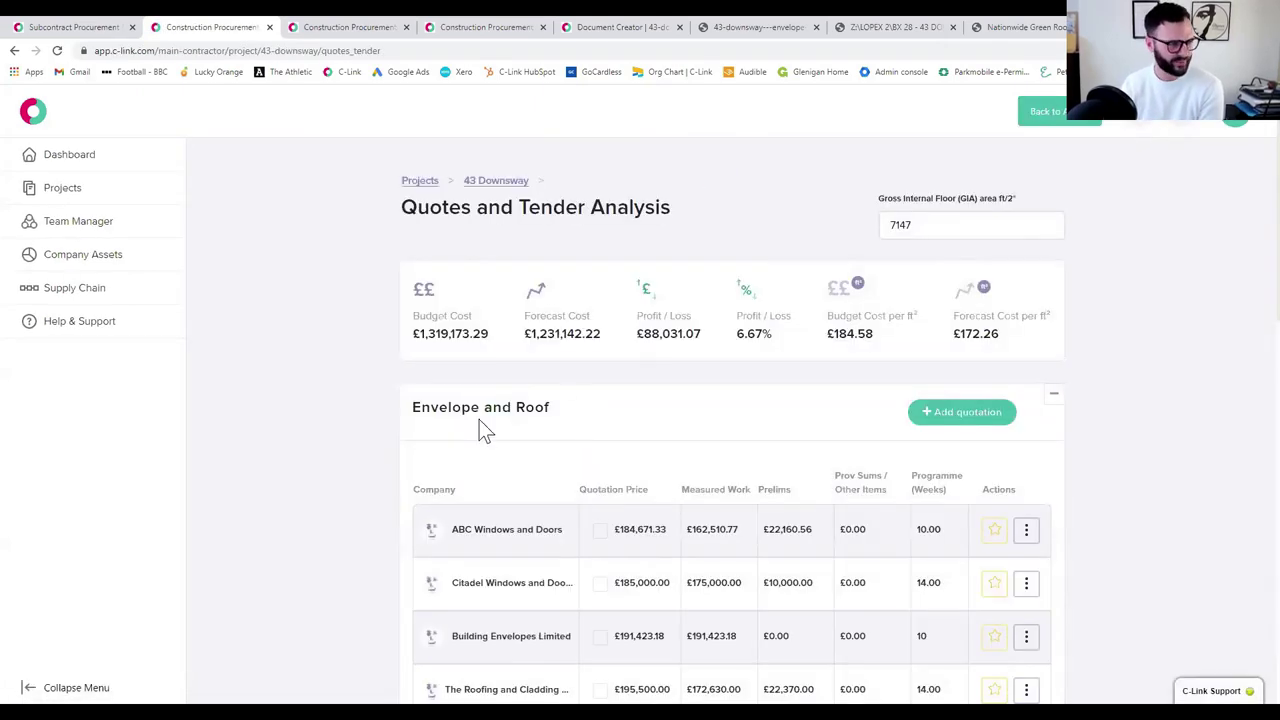
# - Select the £1,319,173.29 budget cost, £184.58 budget per ft² and 172.26 forecast per ft² figures
pyautogui.doubleClick(426, 337)
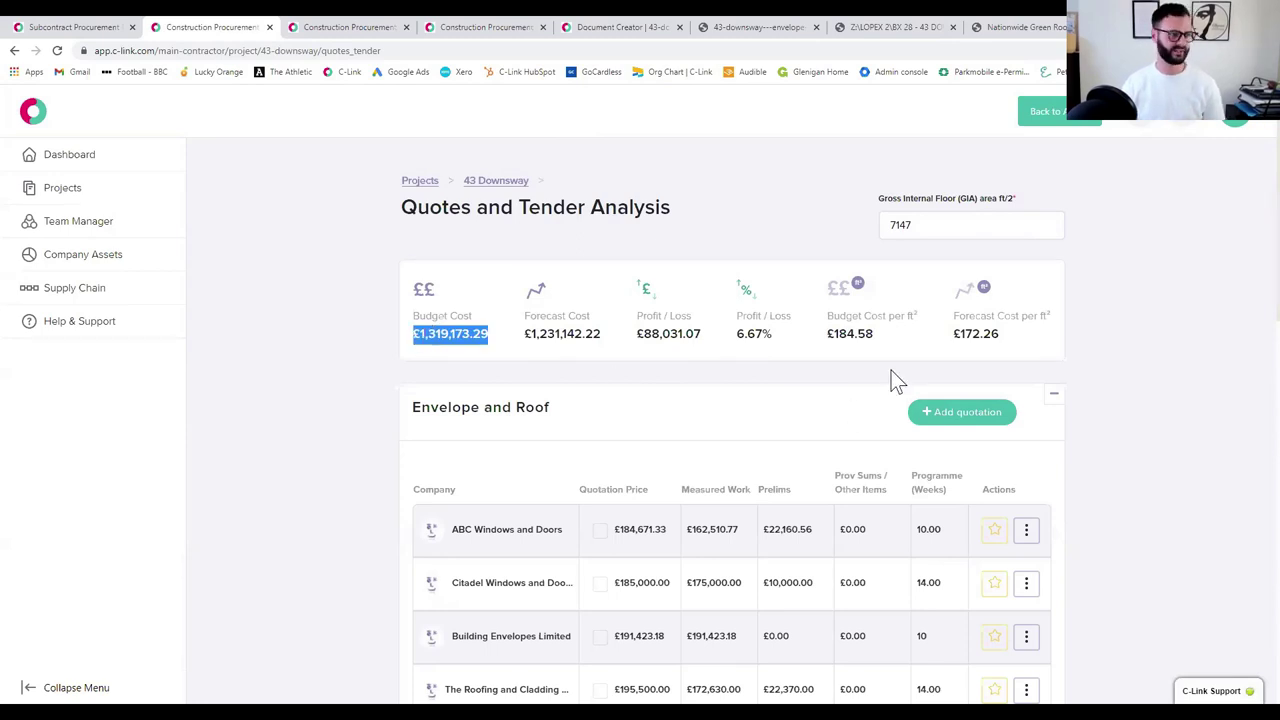
pyautogui.doubleClick(862, 334)
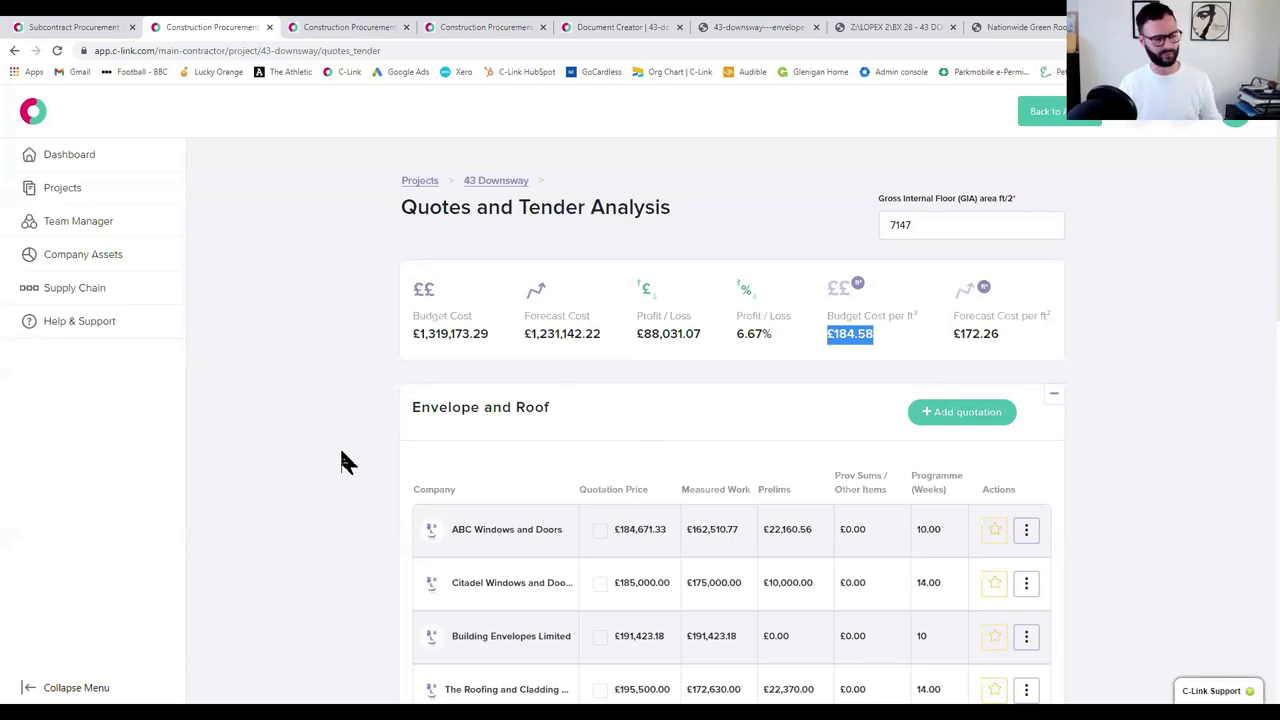
pyautogui.scroll(-2, 346, 427)
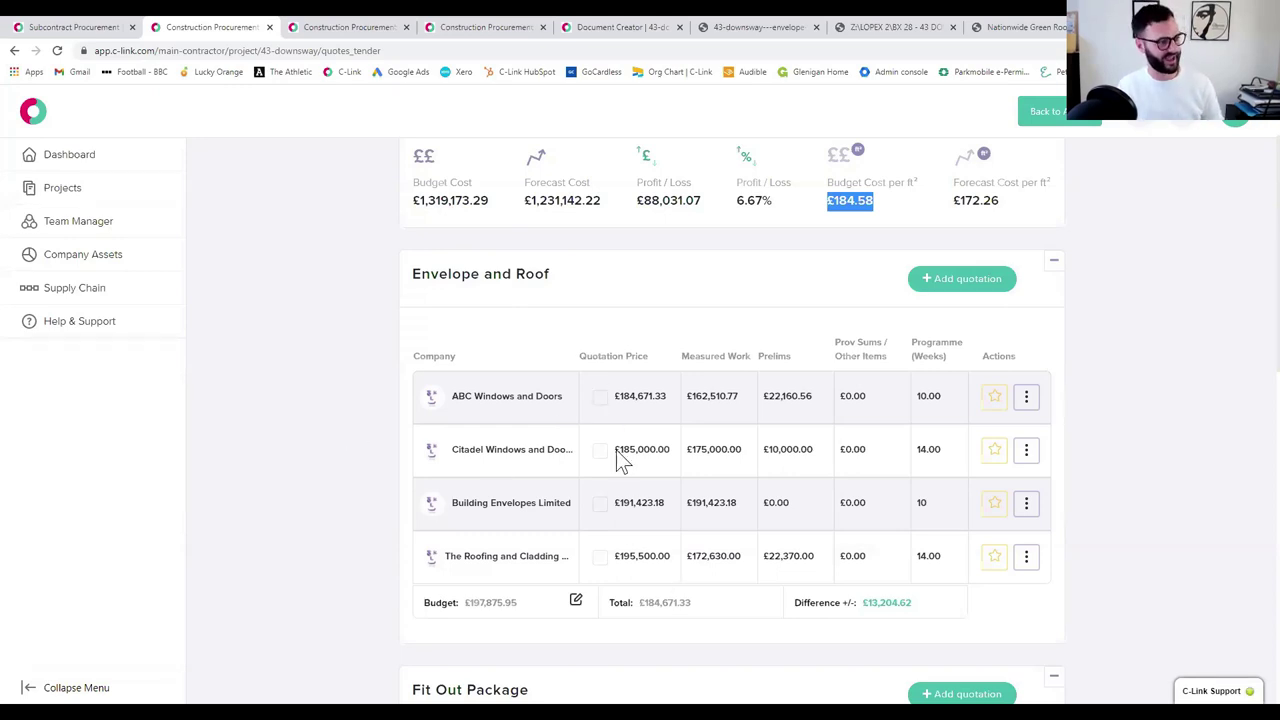
pyautogui.scroll(-3, 705, 586)
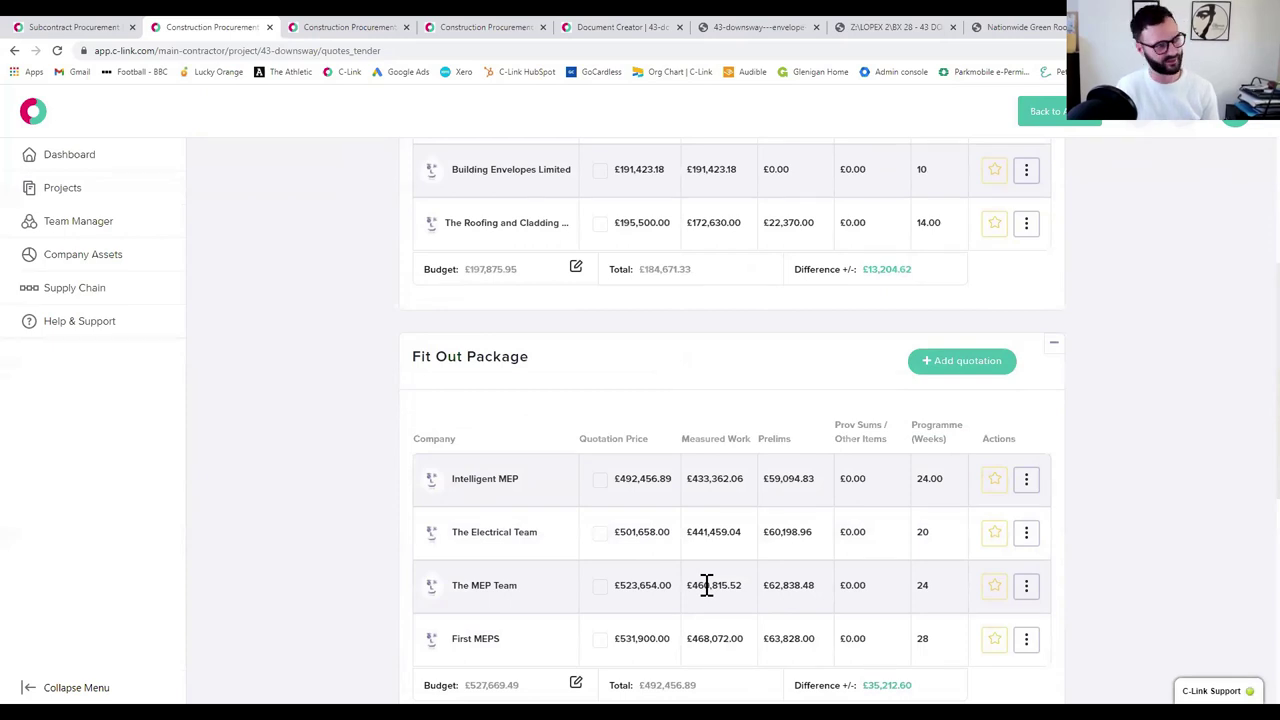
pyautogui.scroll(5, 705, 585)
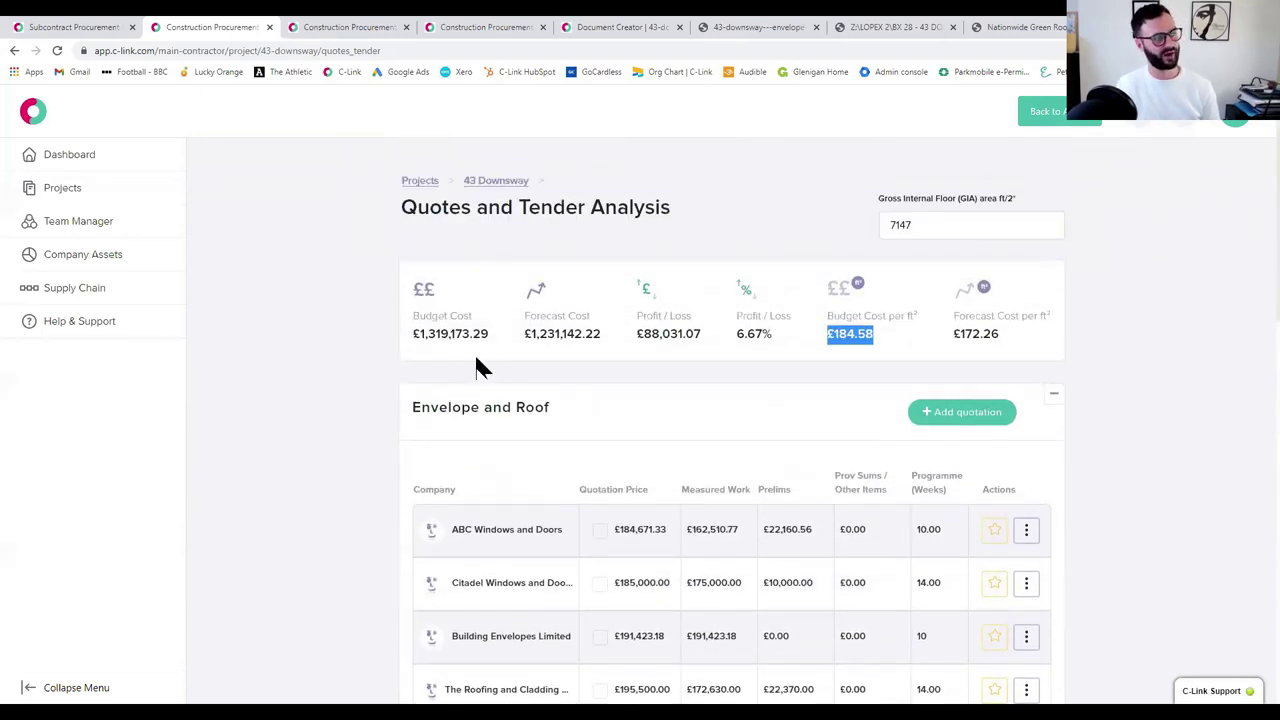
pyautogui.tripleClick(460, 337)
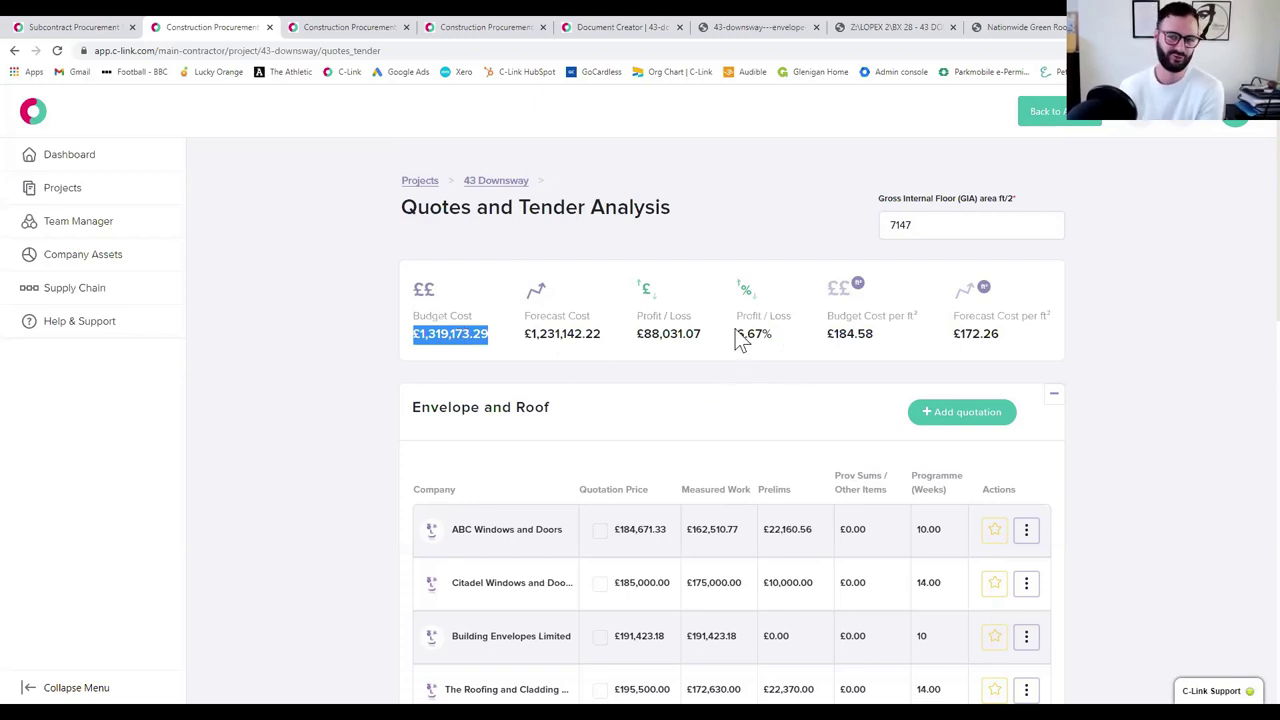
pyautogui.doubleClick(969, 334)
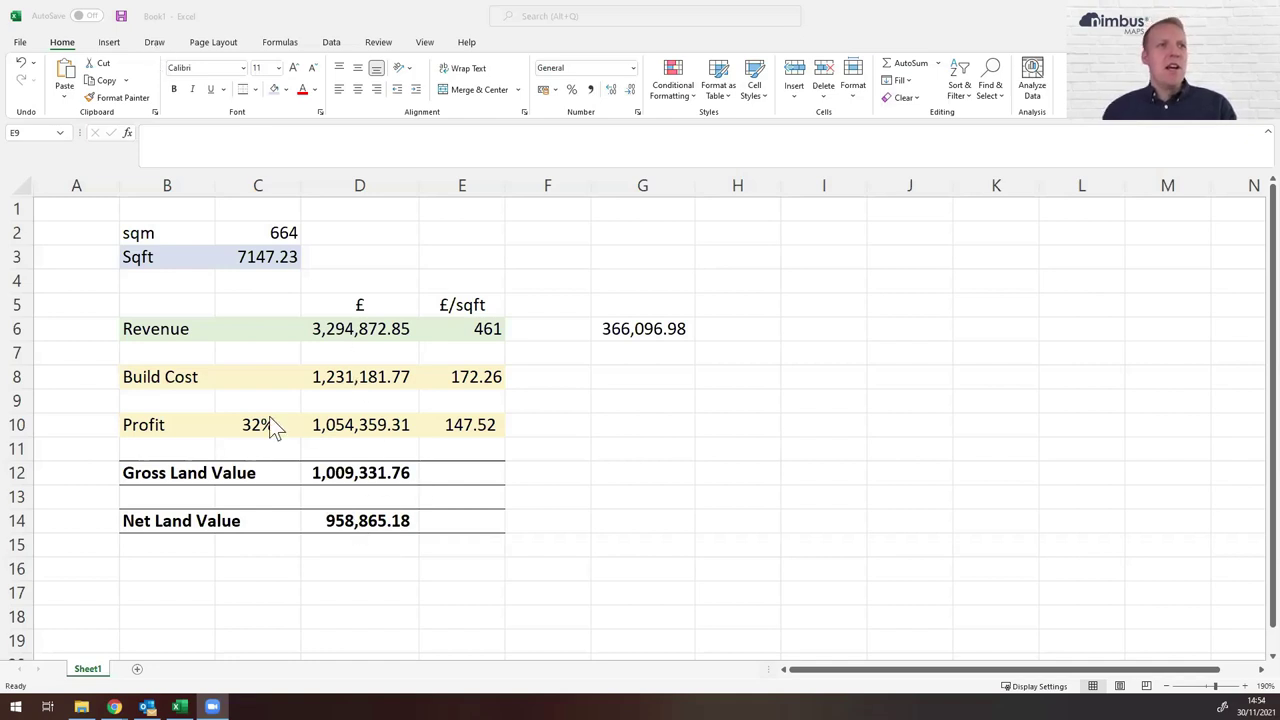
pyautogui.click(432, 328)
pyautogui.moveTo(432, 328); pyautogui.dragTo(157, 329)
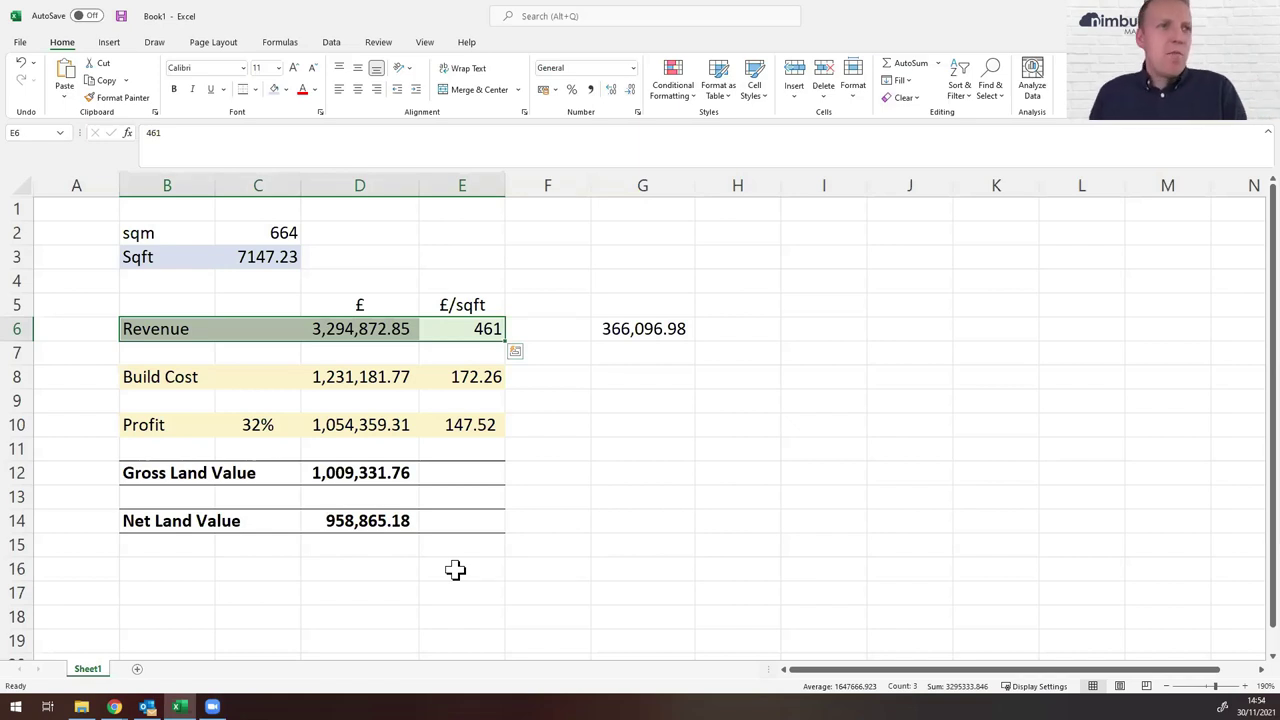
pyautogui.click(365, 470)
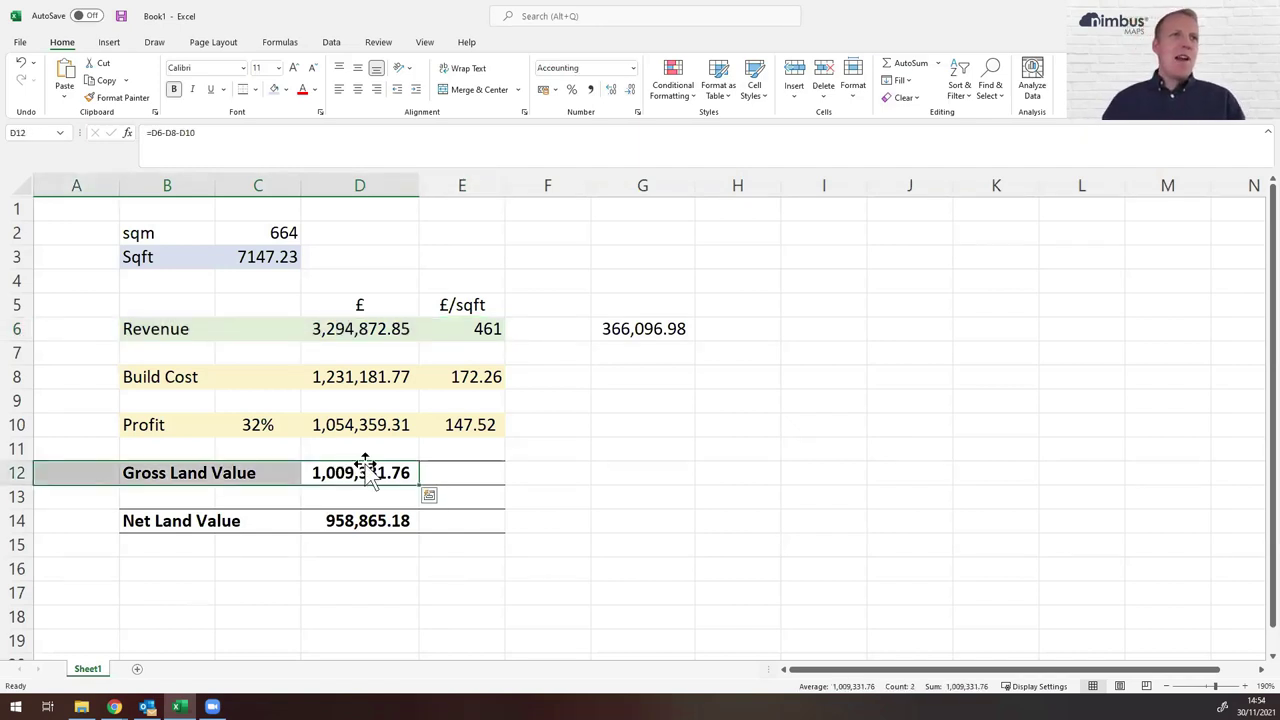
pyautogui.click(459, 385)
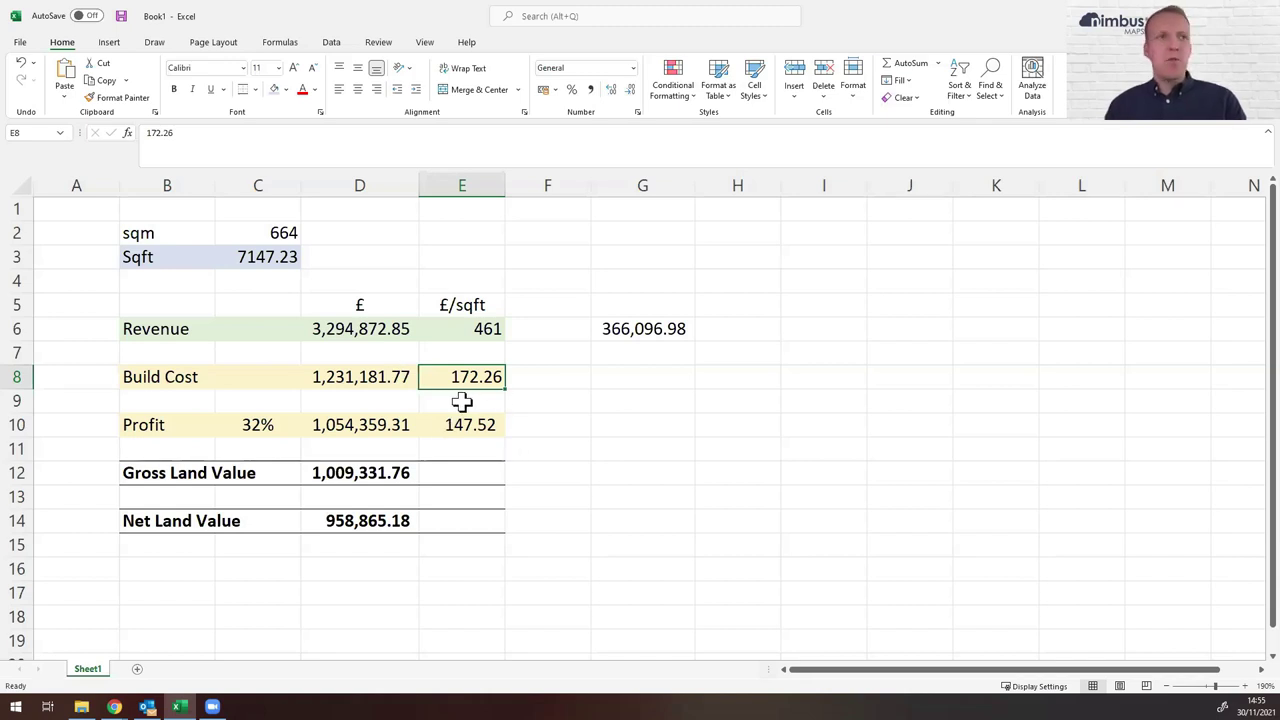
# - Try profit rates of 36%, 33% and 34% in cell C10
pyautogui.click(256, 421)
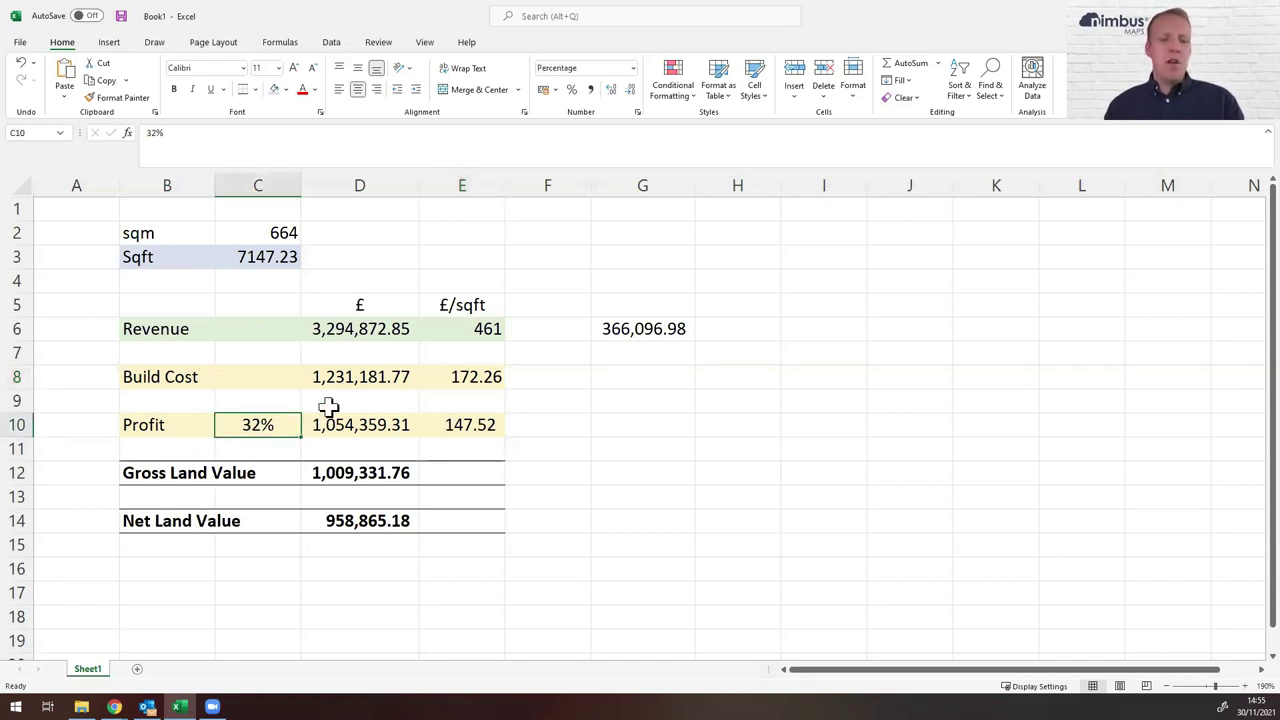
pyautogui.write('36')
pyautogui.press('Return')
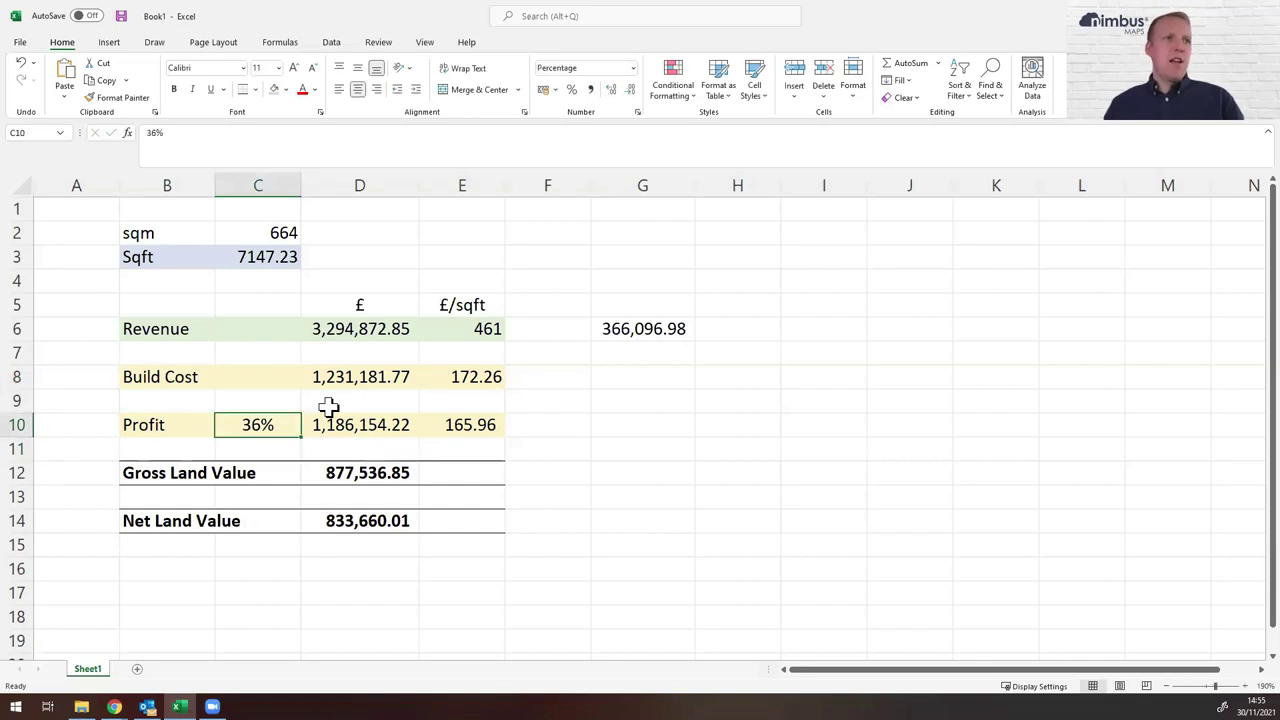
pyautogui.write('33')
pyautogui.press('Return')
pyautogui.press('Up')
pyautogui.write('34')
pyautogui.press('Return')
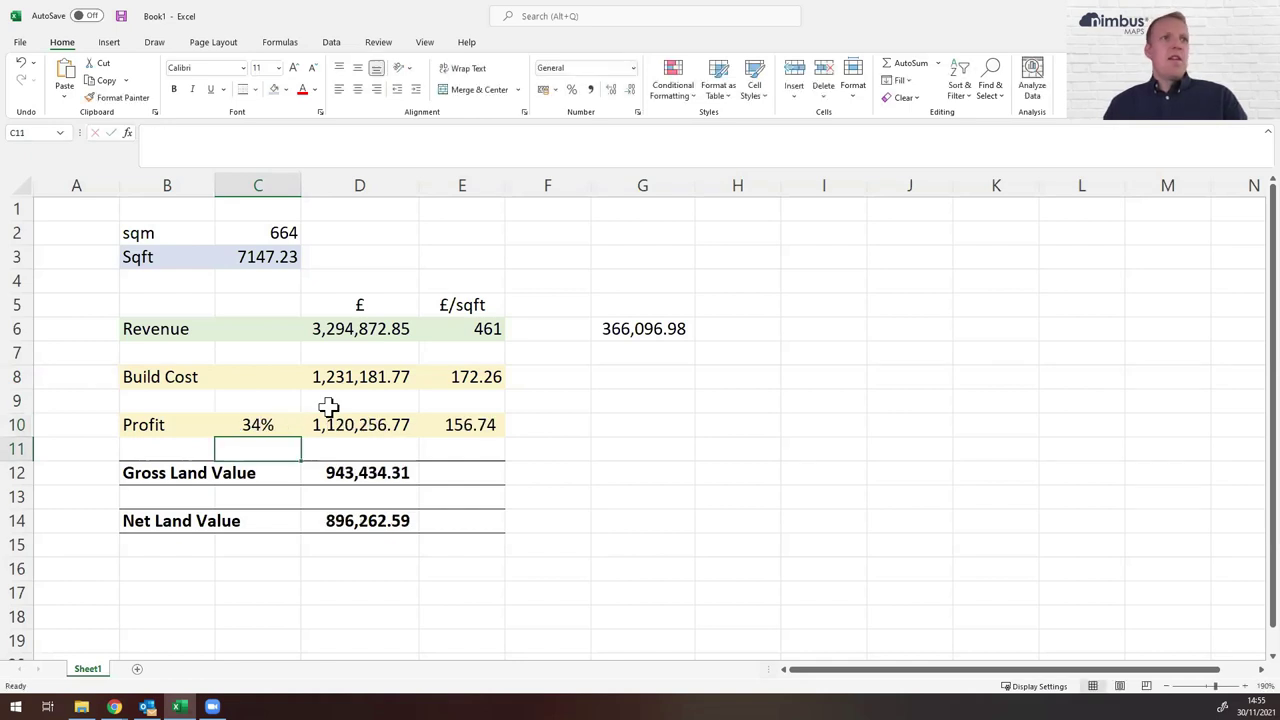
# - Set C10 to 34.5%, displayed as 35%, and recheck the 172.26 build cost per sqft in E8
pyautogui.press('Up')
pyautogui.press('F2')
pyautogui.press('Left')
pyautogui.write('.5')
pyautogui.press('Return')
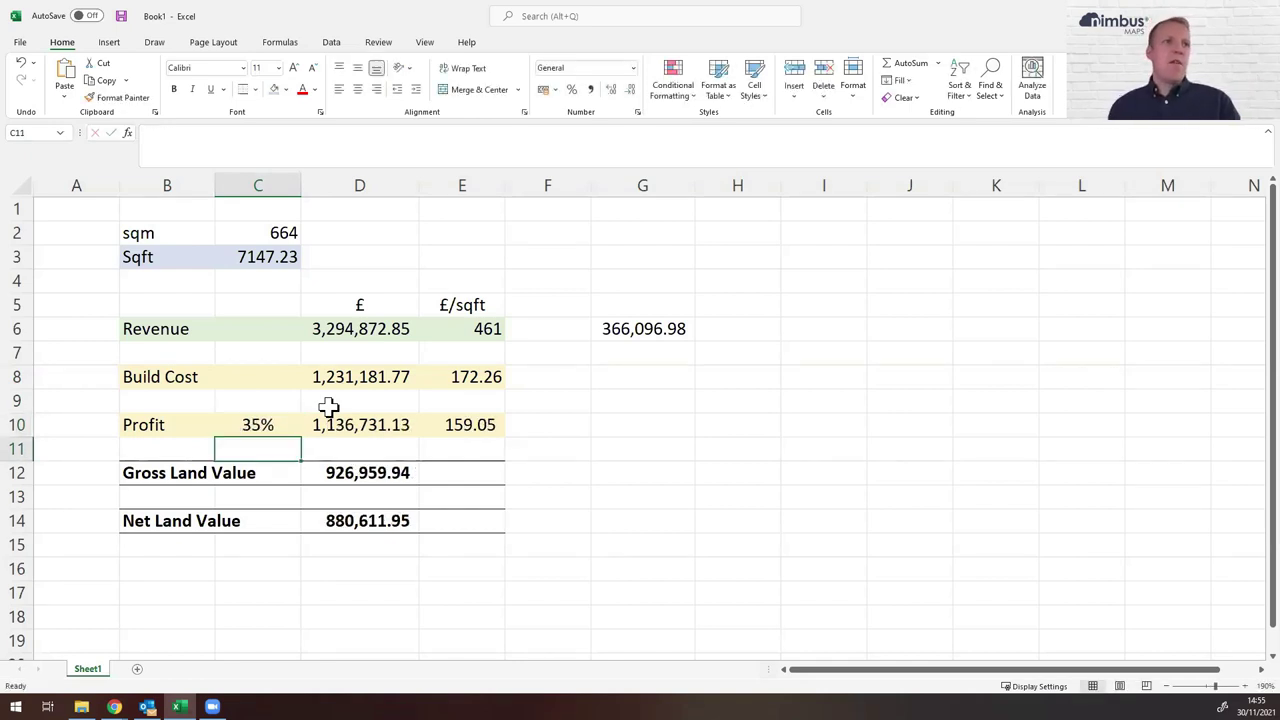
pyautogui.click(476, 371)
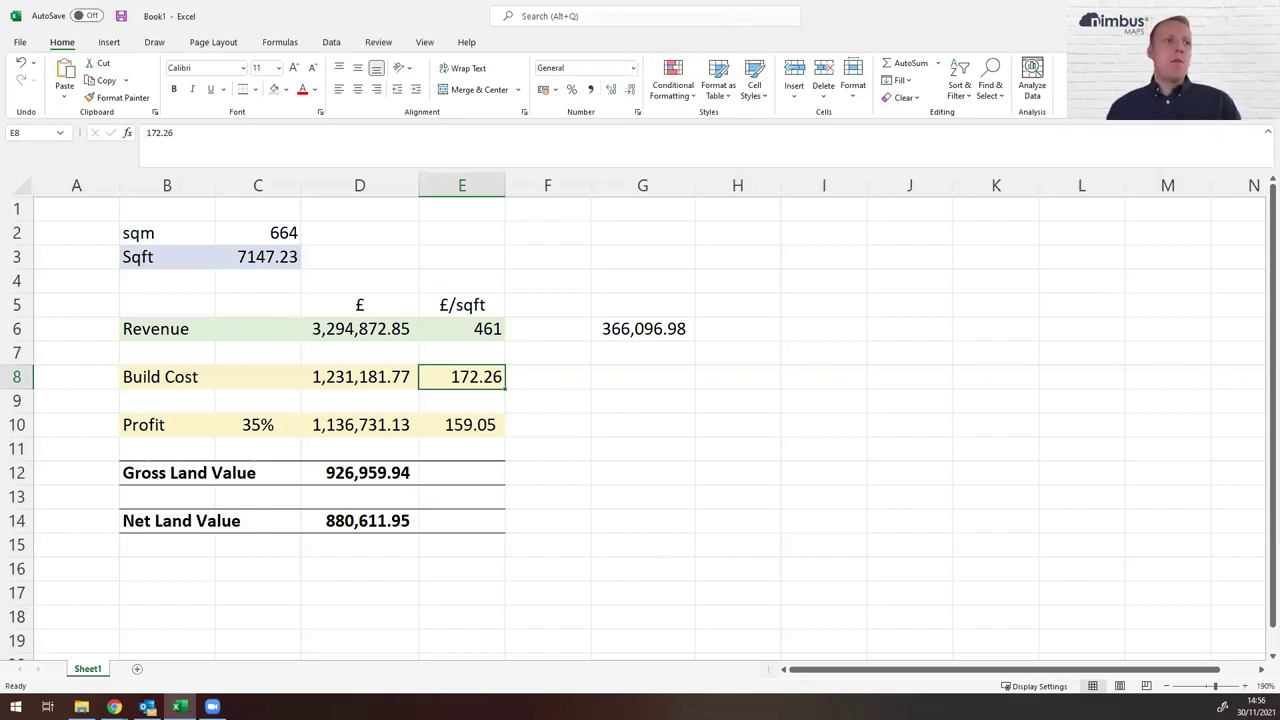
# - View the 17/05464/FUL ELEVATIONS 1 AS PROPOSED drawing, then go back to Nimbus Maps
pyautogui.click(114, 707)
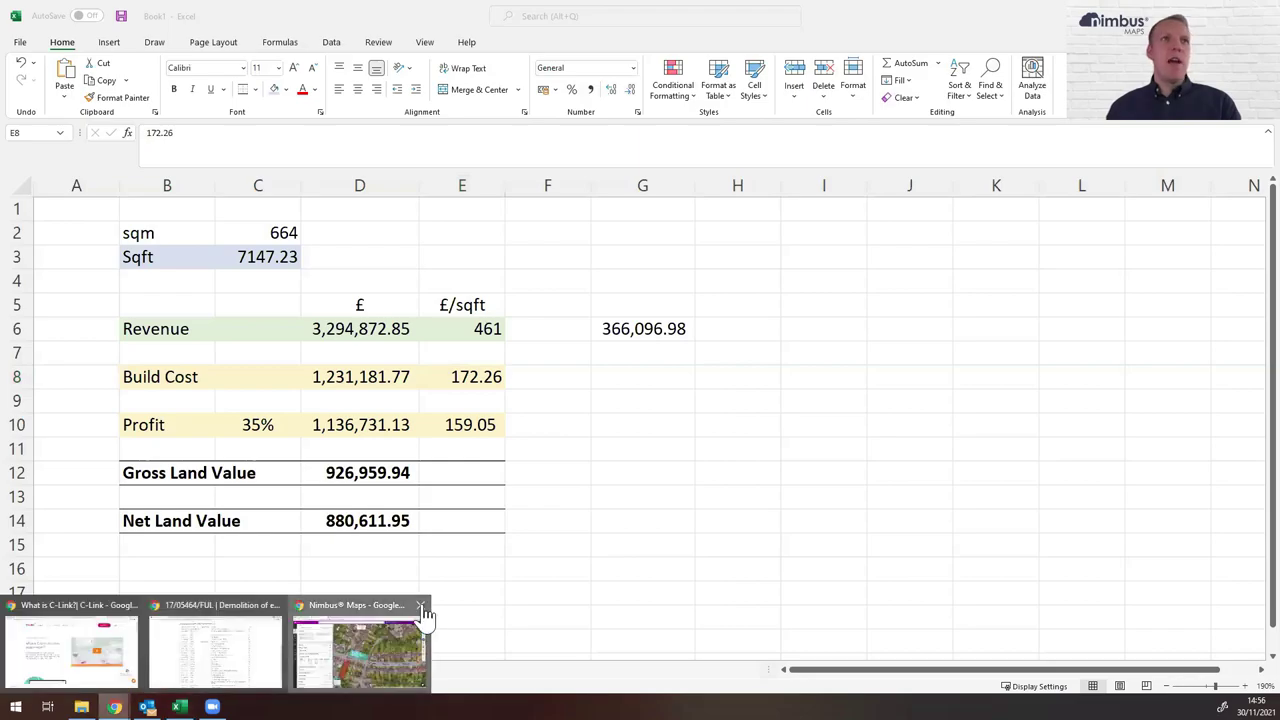
pyautogui.click(425, 613)
pyautogui.click(408, 12)
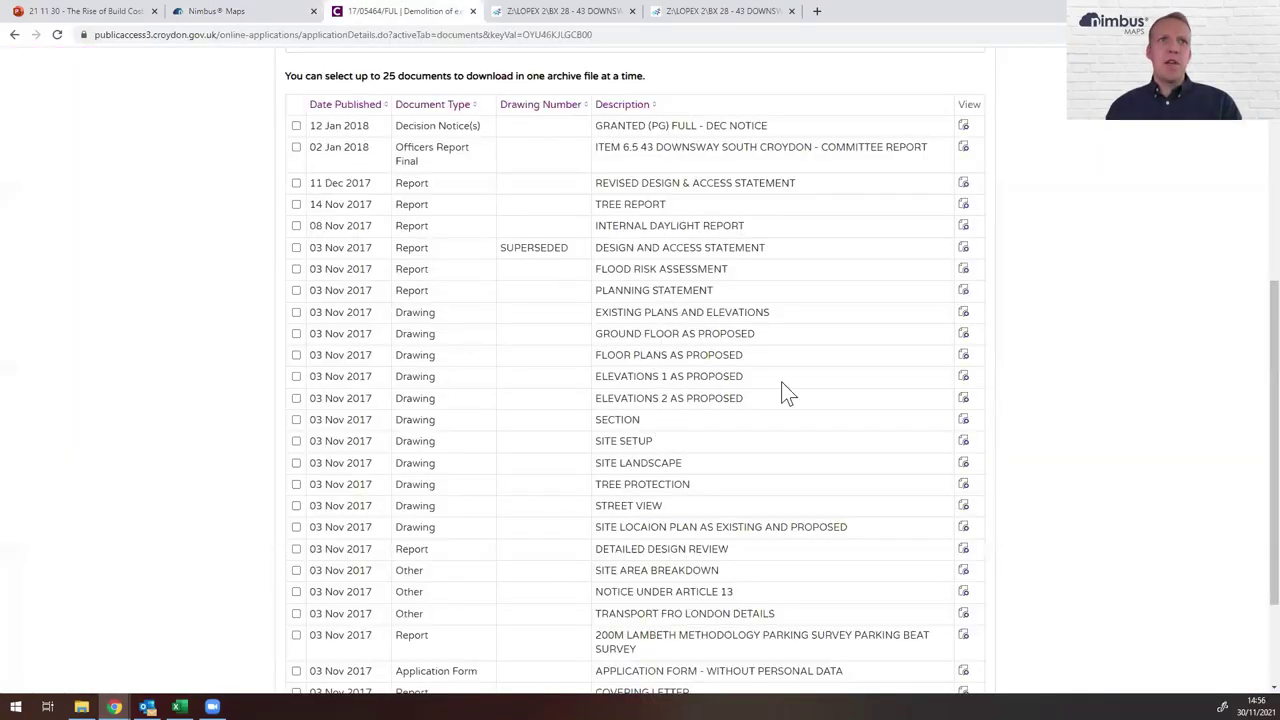
pyautogui.click(963, 377)
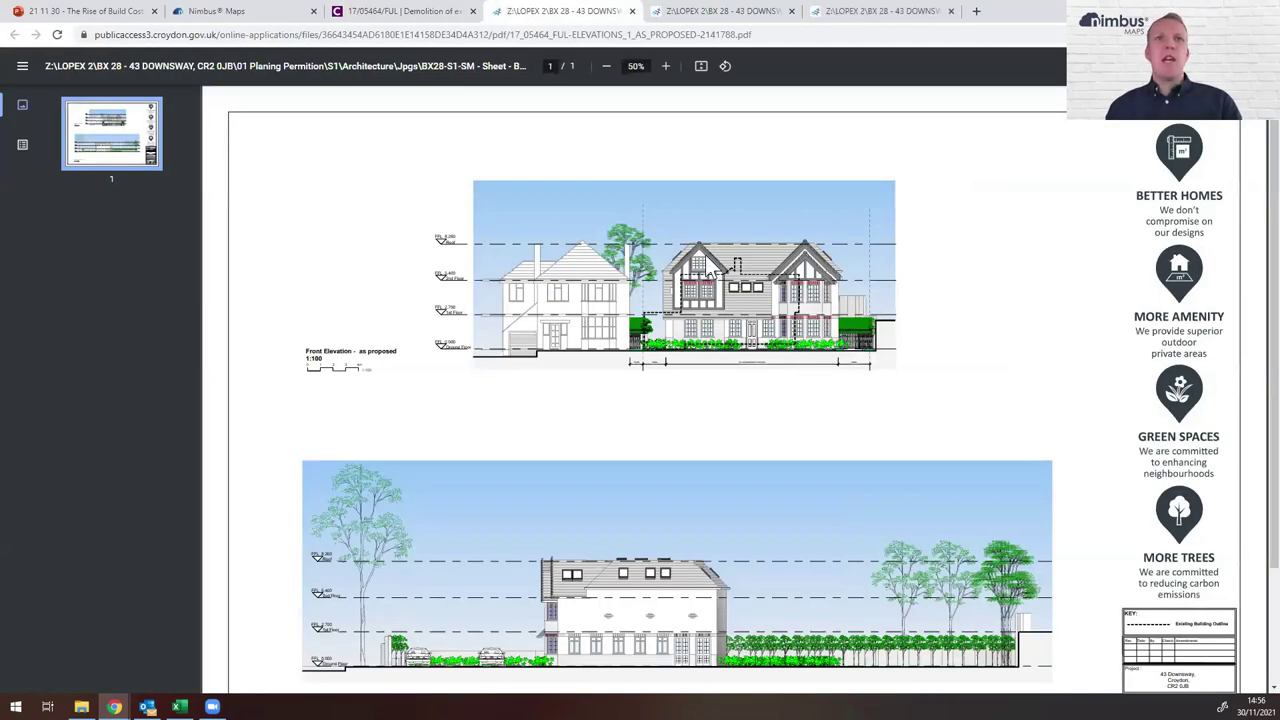
pyautogui.scroll(-2, 510, 520)
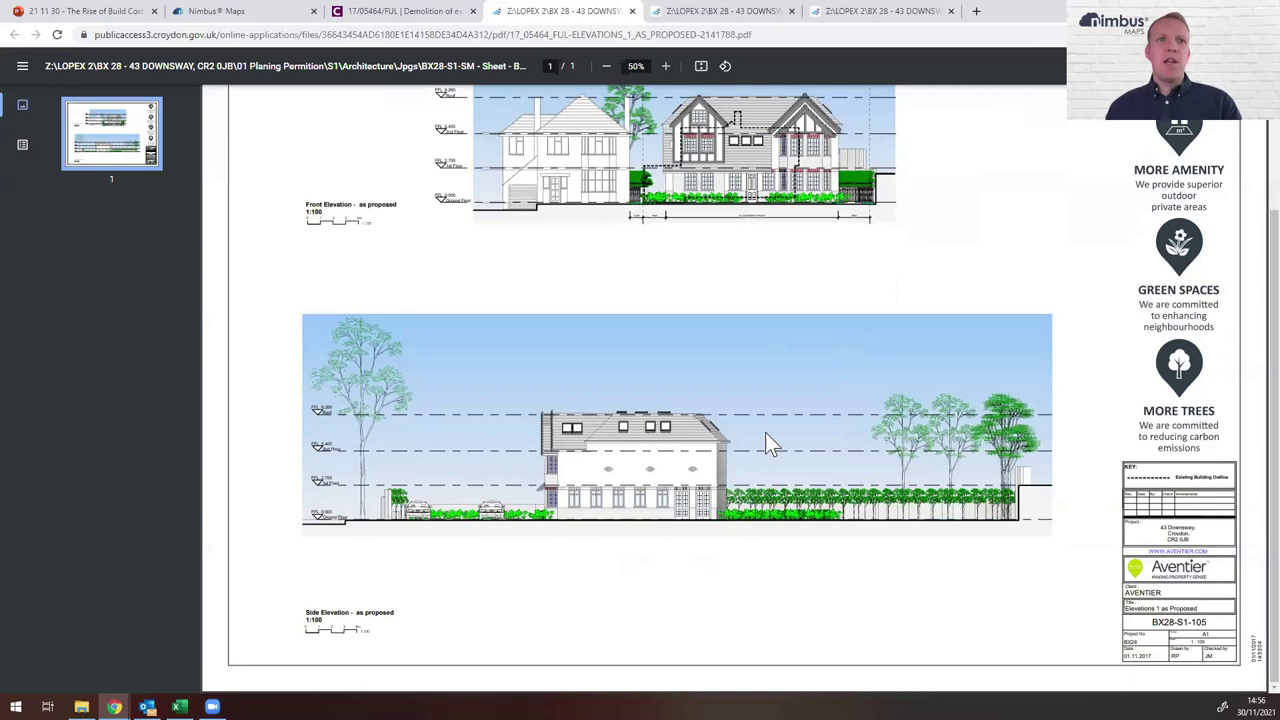
pyautogui.scroll(1, 752, 455)
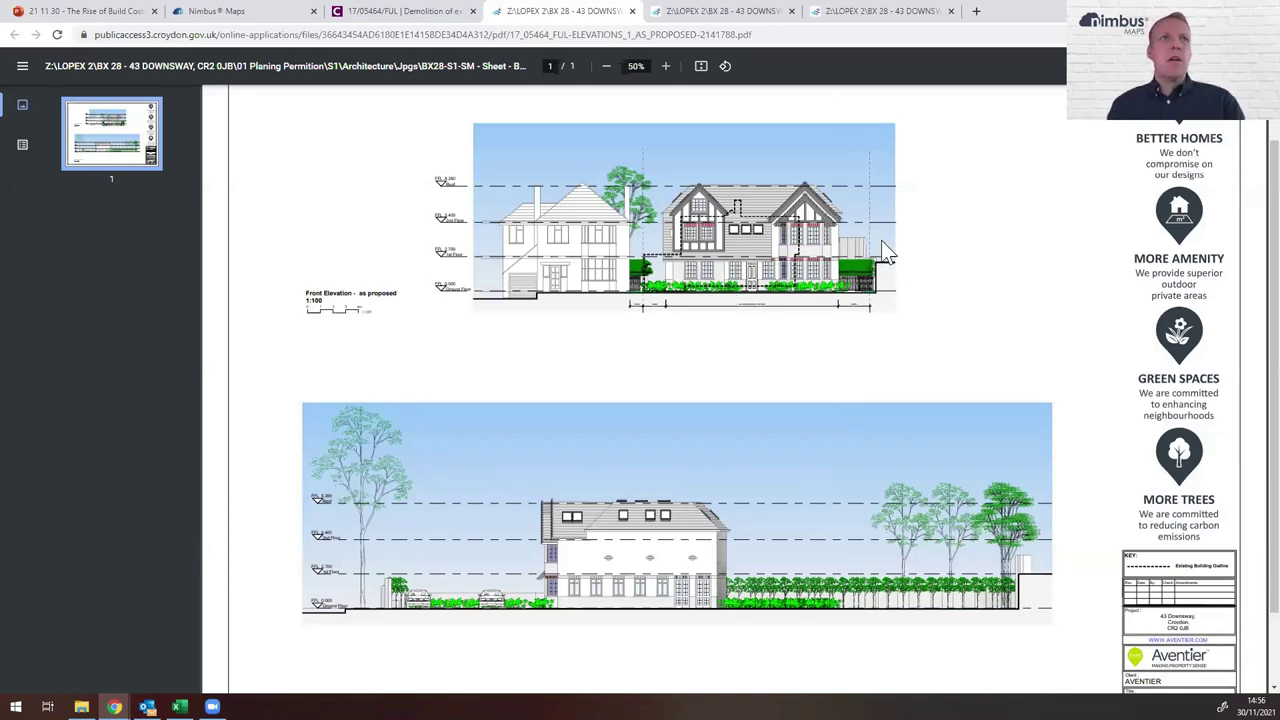
pyautogui.scroll(-1, 880, 252)
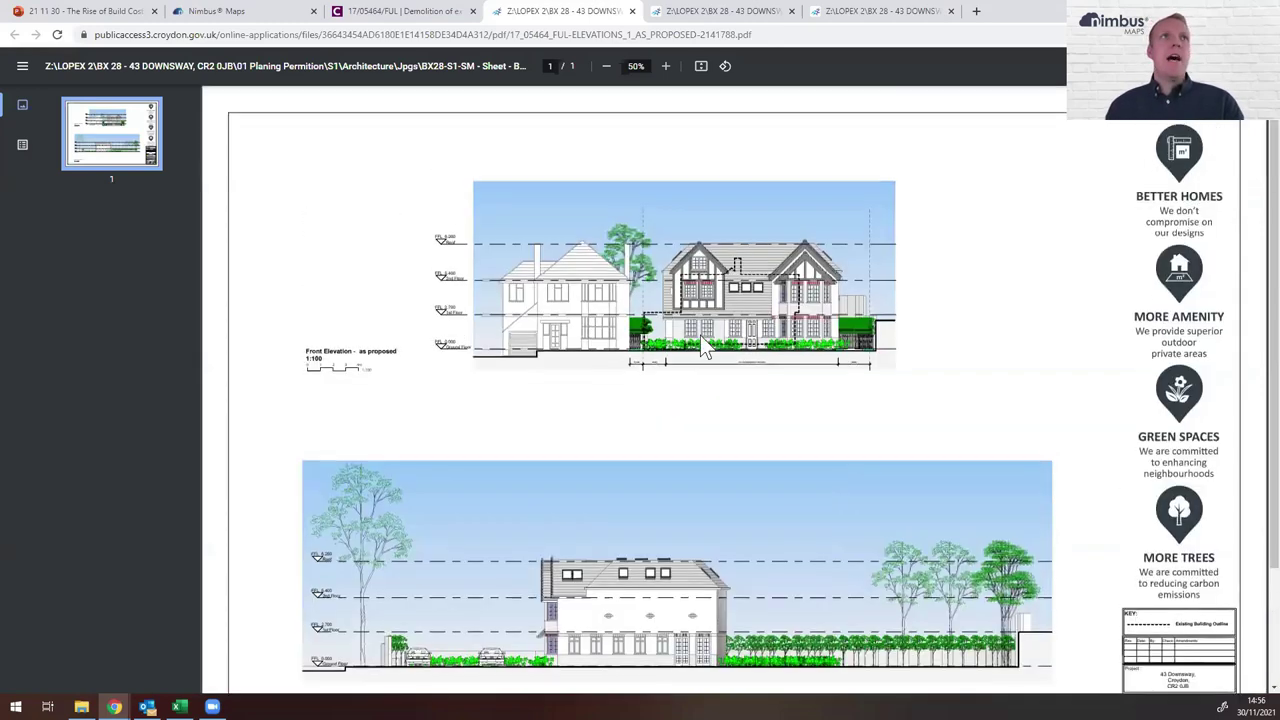
pyautogui.scroll(2, 682, 354)
pyautogui.click(215, 11)
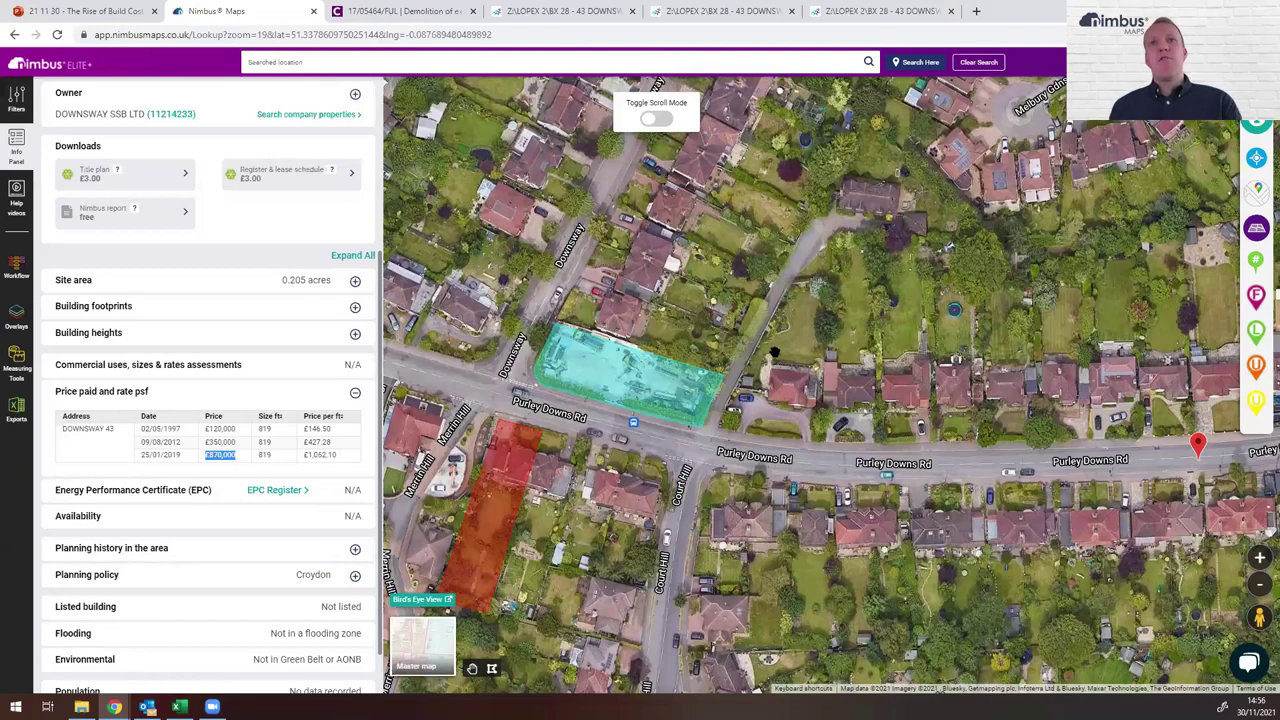
# - Zoom out, pan towards the north-east plot and switch on the Planning overlay
pyautogui.scroll(-1, 912, 406)
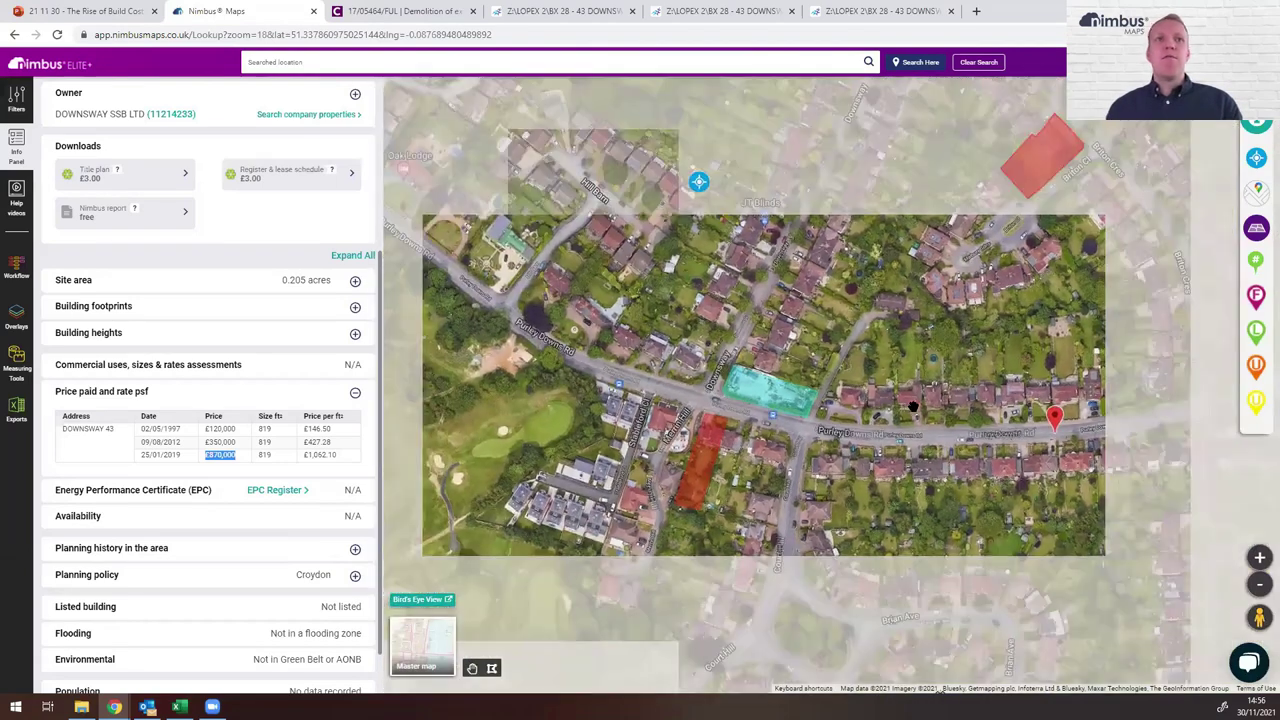
pyautogui.moveTo(763, 401); pyautogui.dragTo(580, 548)
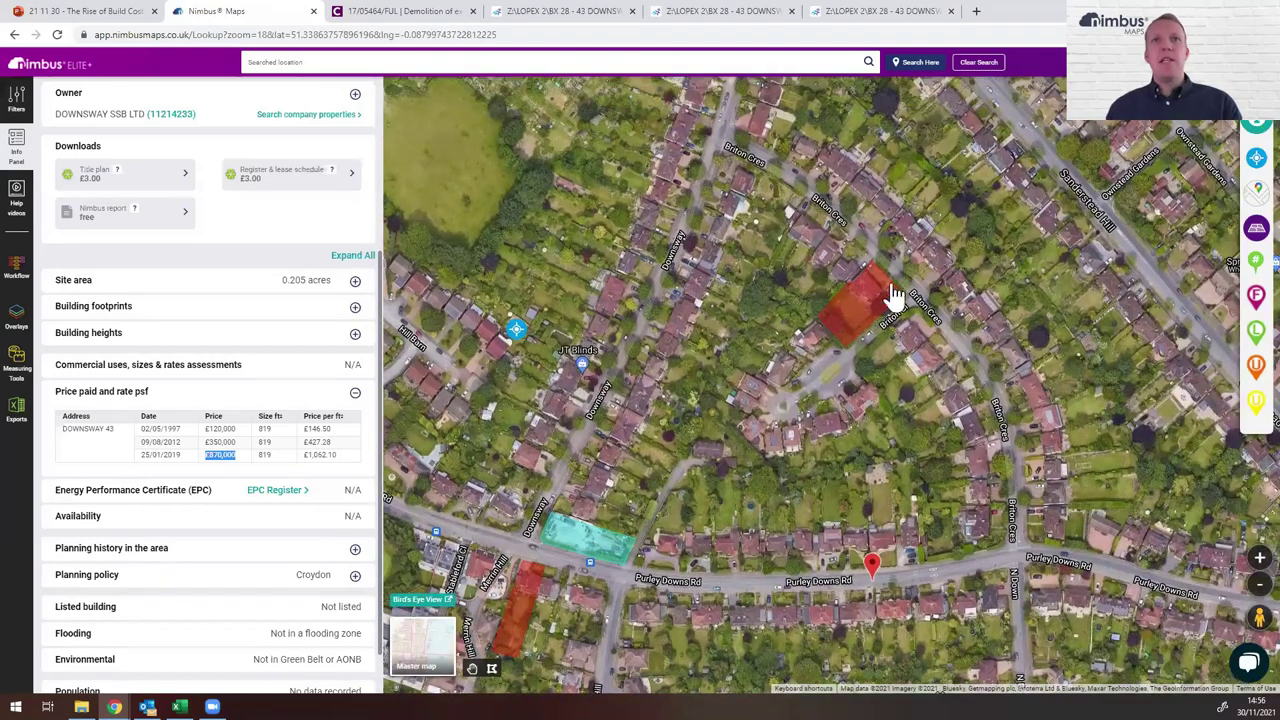
pyautogui.click(16, 318)
pyautogui.click(88, 226)
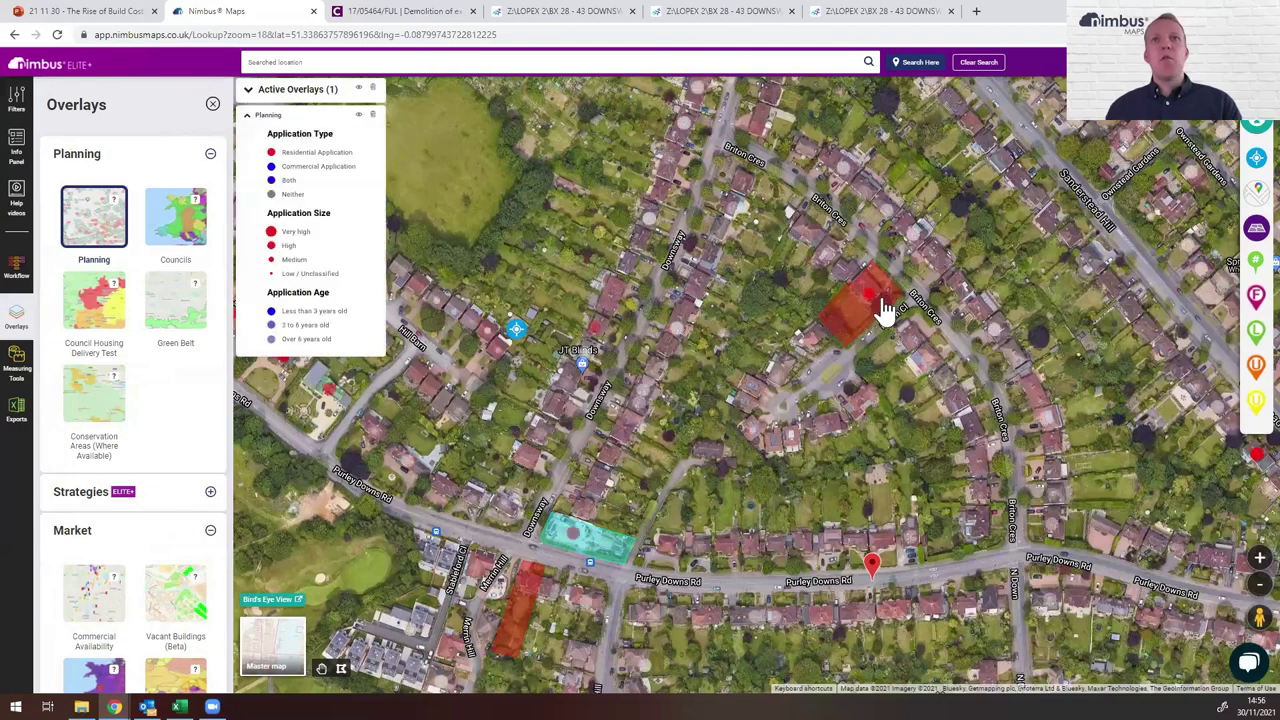
# - Review the red plot's applications, including the three-storey 18/04026/FUL scheme, then close the details
pyautogui.click(870, 295)
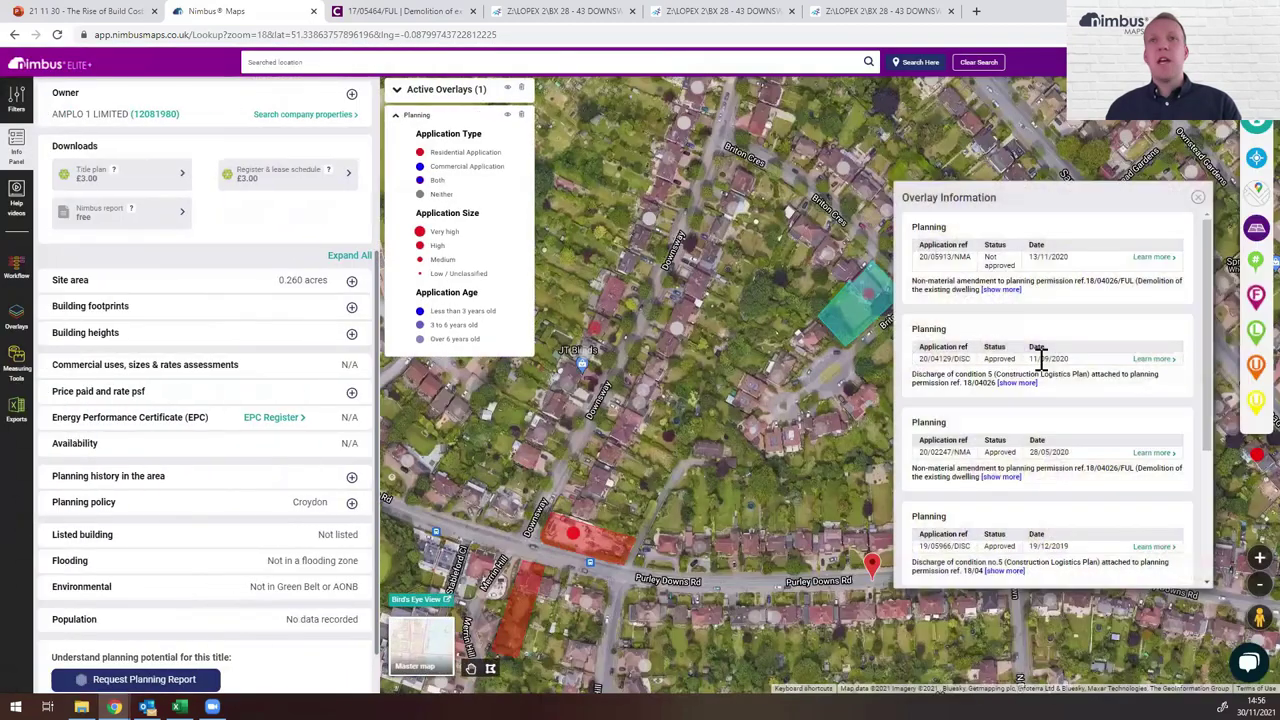
pyautogui.scroll(-1, 1039, 430)
pyautogui.scroll(-1, 980, 486)
pyautogui.click(995, 560)
pyautogui.moveTo(1083, 551); pyautogui.dragTo(1166, 565)
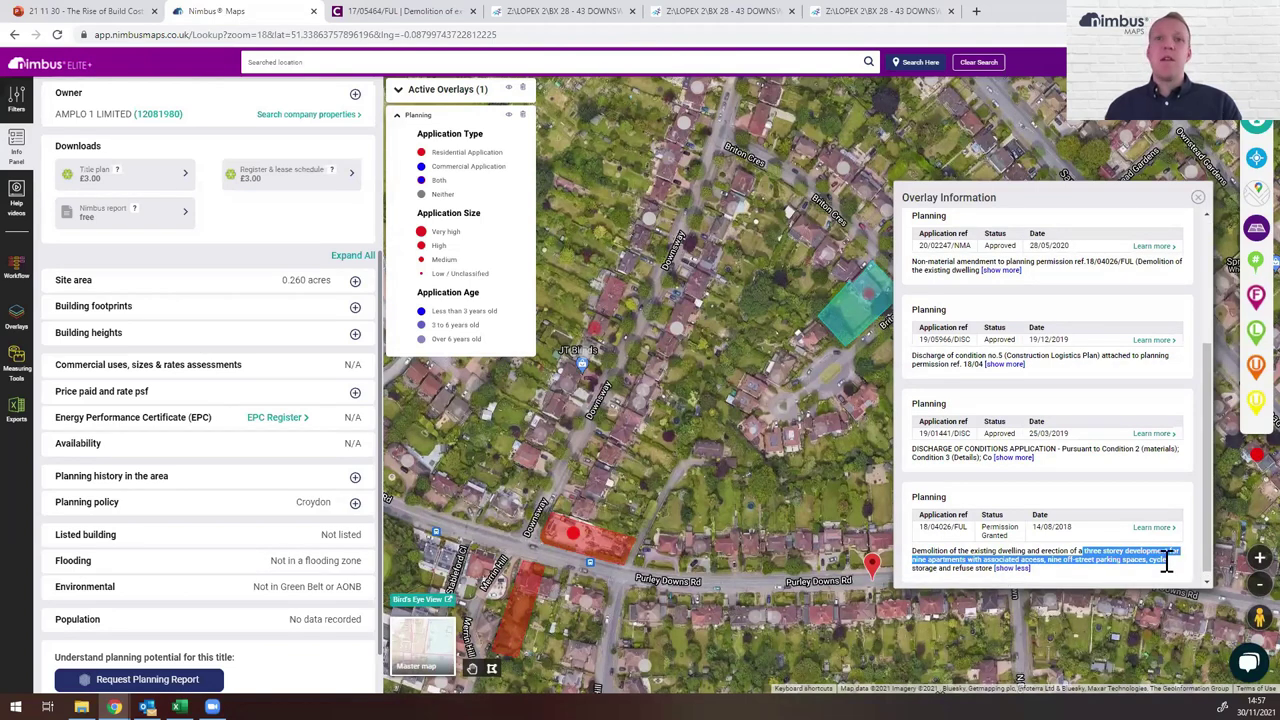
pyautogui.click(1198, 197)
pyautogui.scroll(-2, 887, 482)
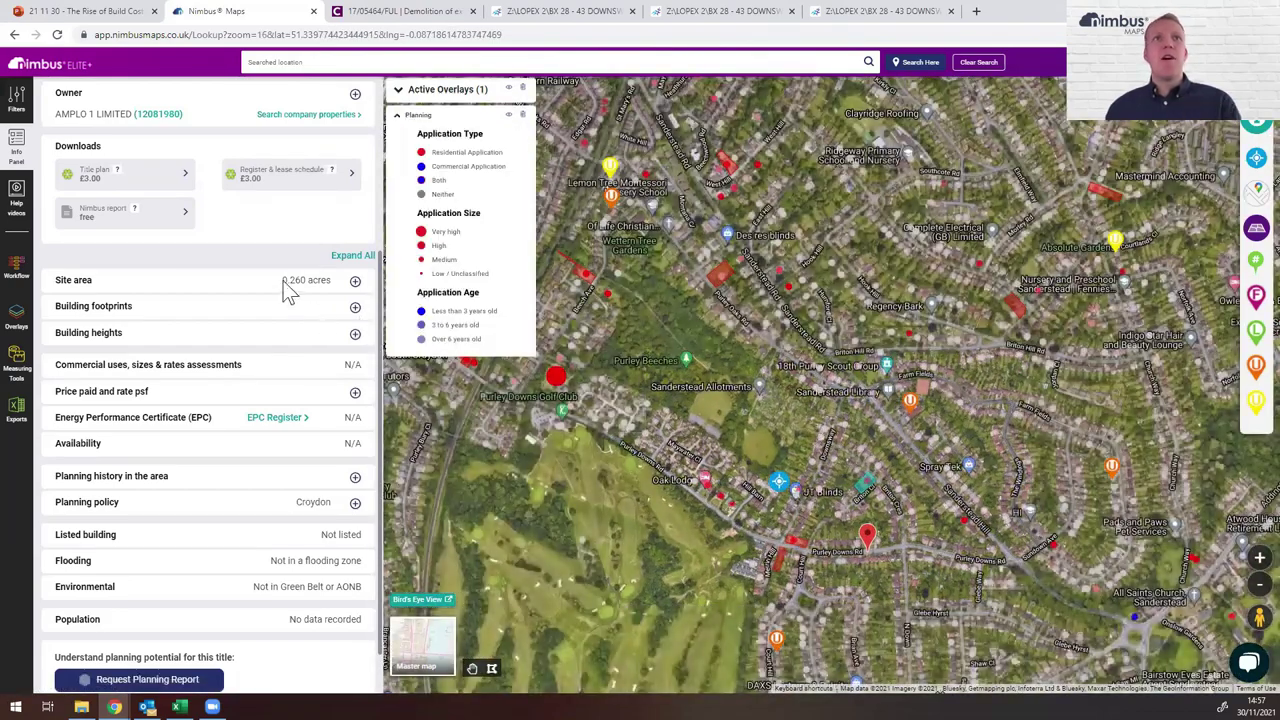
# - Add the #6 Development Plots strategy overlay, pan between Purley and Sanderstead, then return to Excel
pyautogui.click(18, 318)
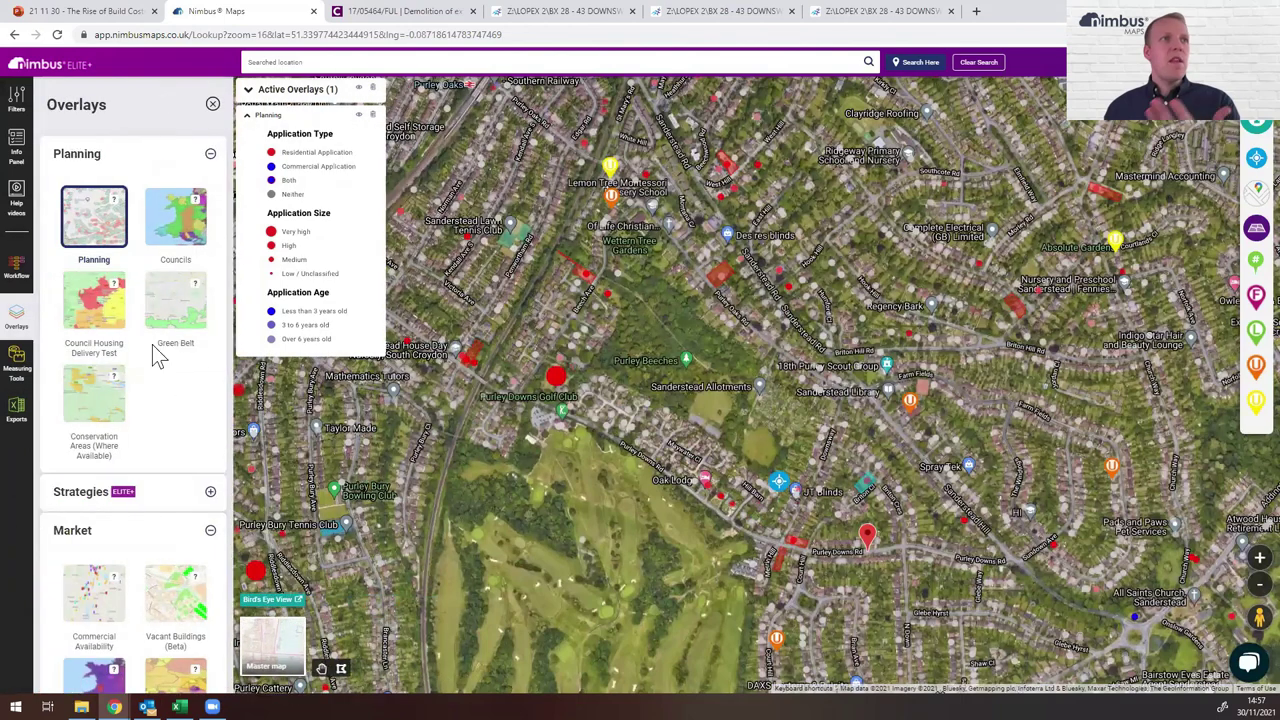
pyautogui.scroll(-2, 152, 447)
pyautogui.click(97, 290)
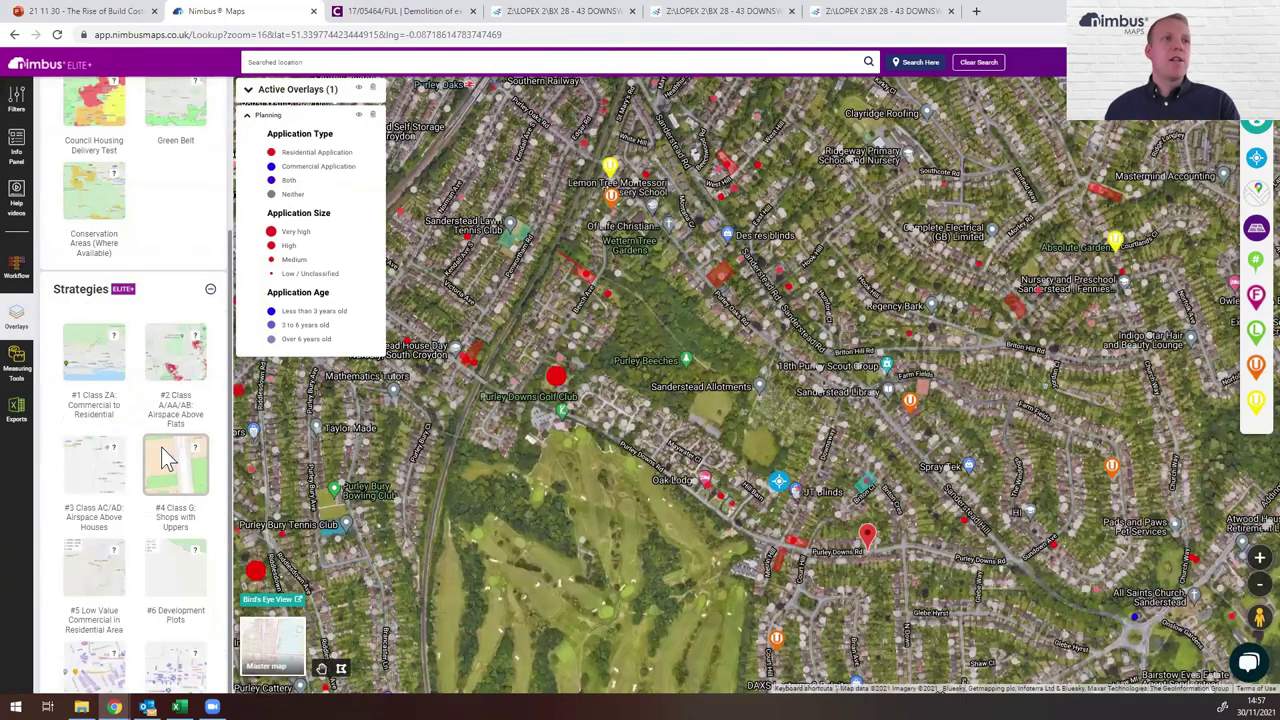
pyautogui.scroll(-2, 163, 450)
pyautogui.click(175, 393)
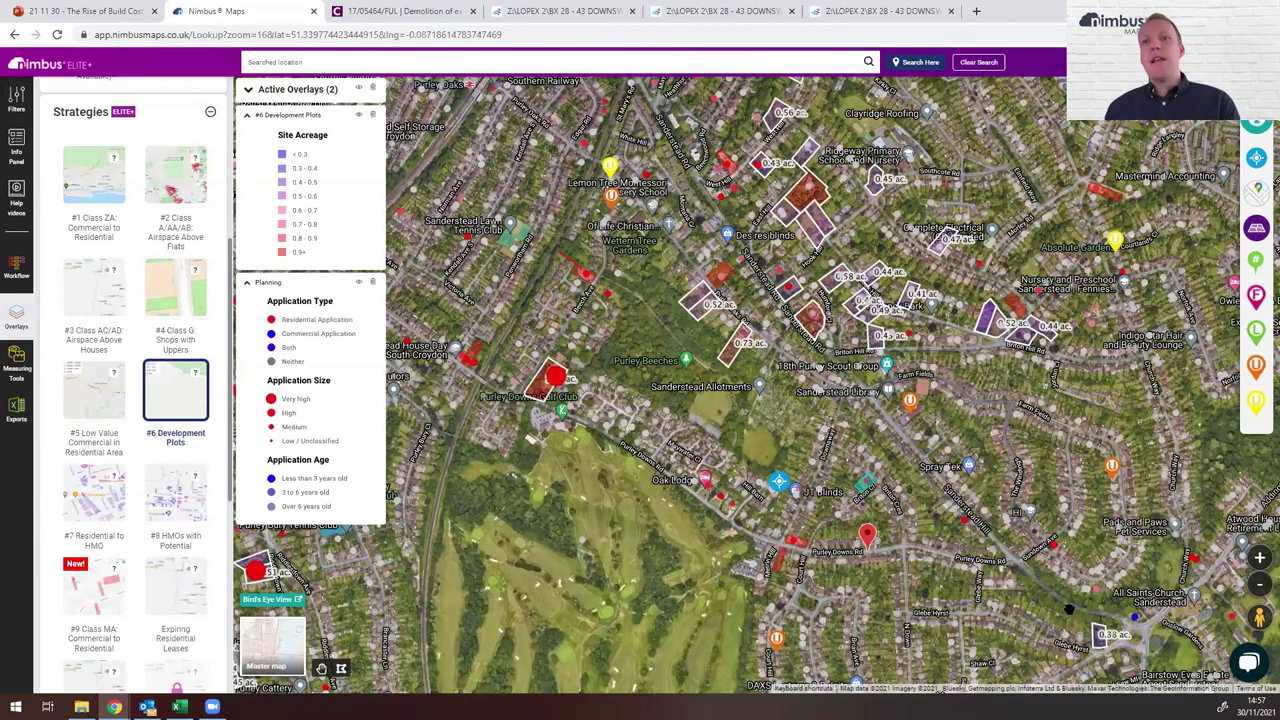
pyautogui.moveTo(531, 438); pyautogui.dragTo(990, 347)
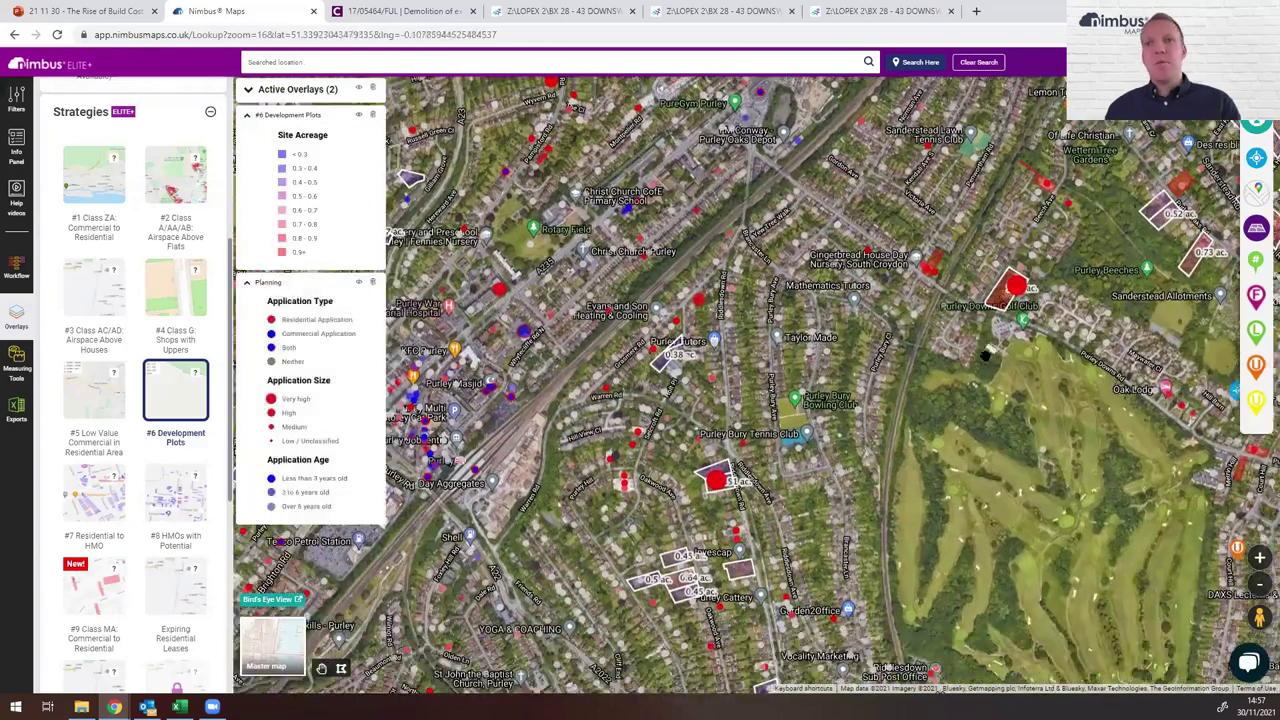
pyautogui.moveTo(994, 434); pyautogui.dragTo(392, 541)
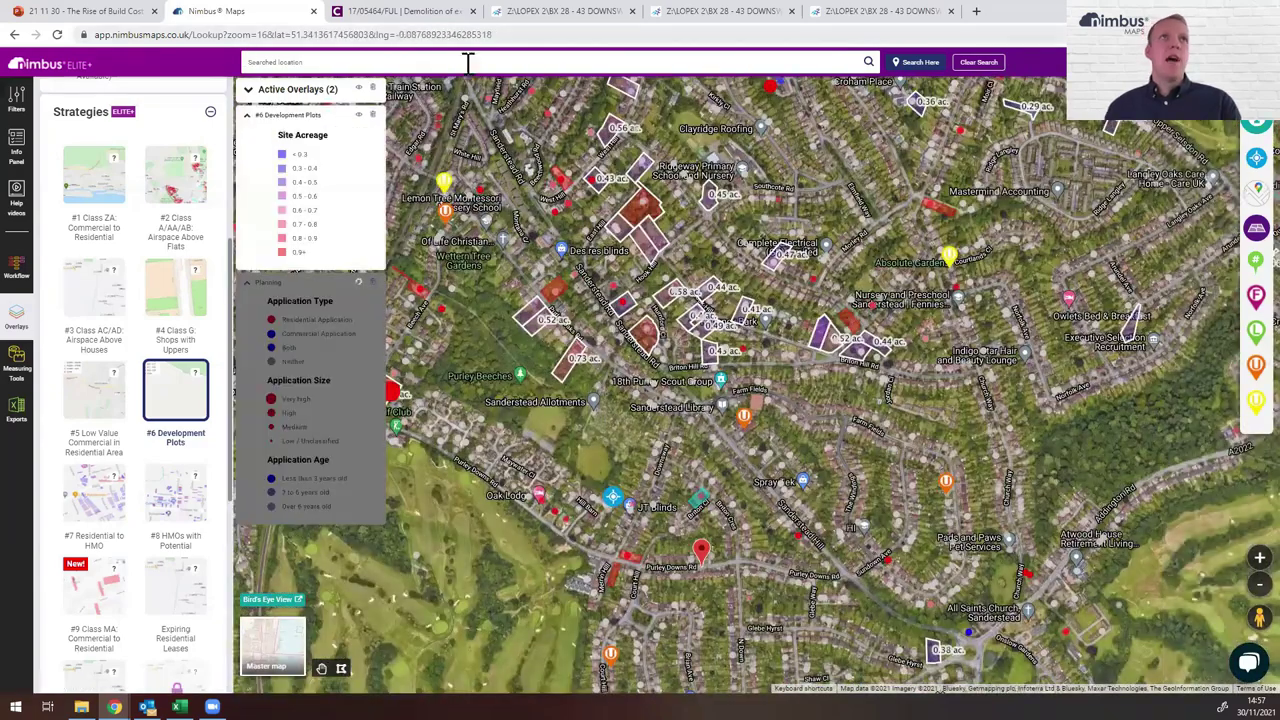
pyautogui.click(179, 707)
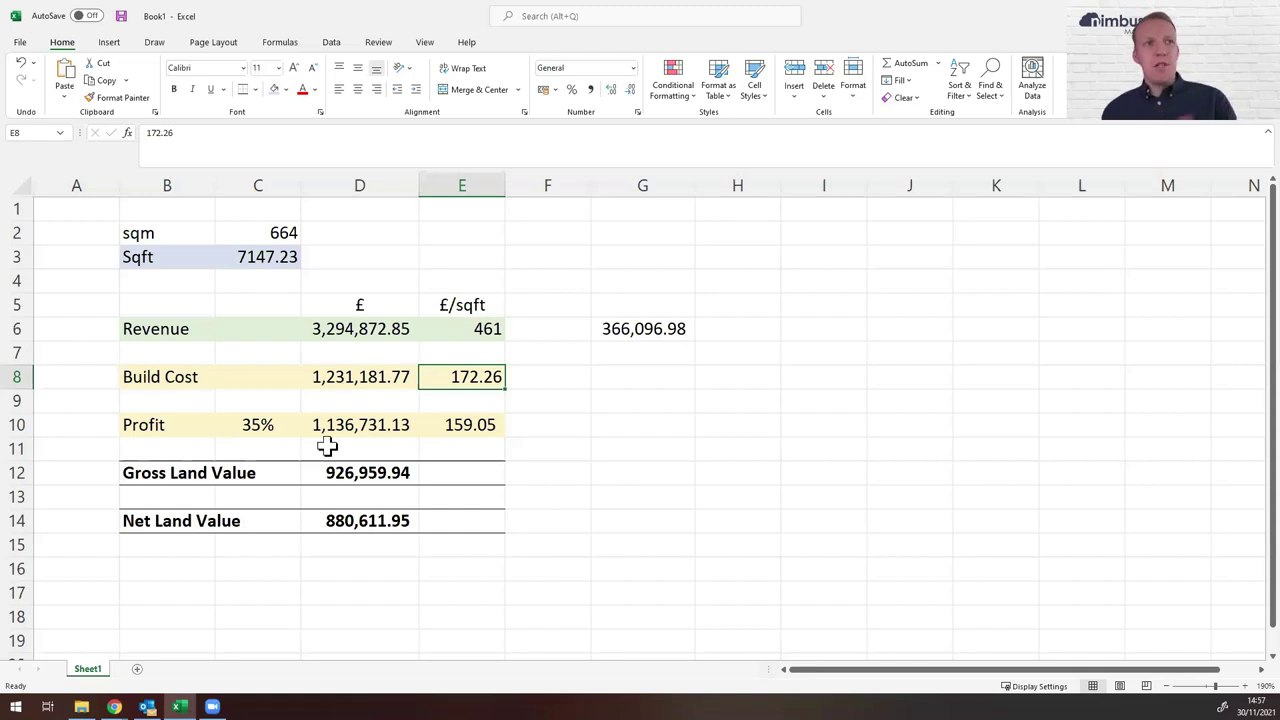
# - Inspect the D14 Net Land Value formula and the C10 profit input, then switch back to Chrome
pyautogui.click(357, 521)
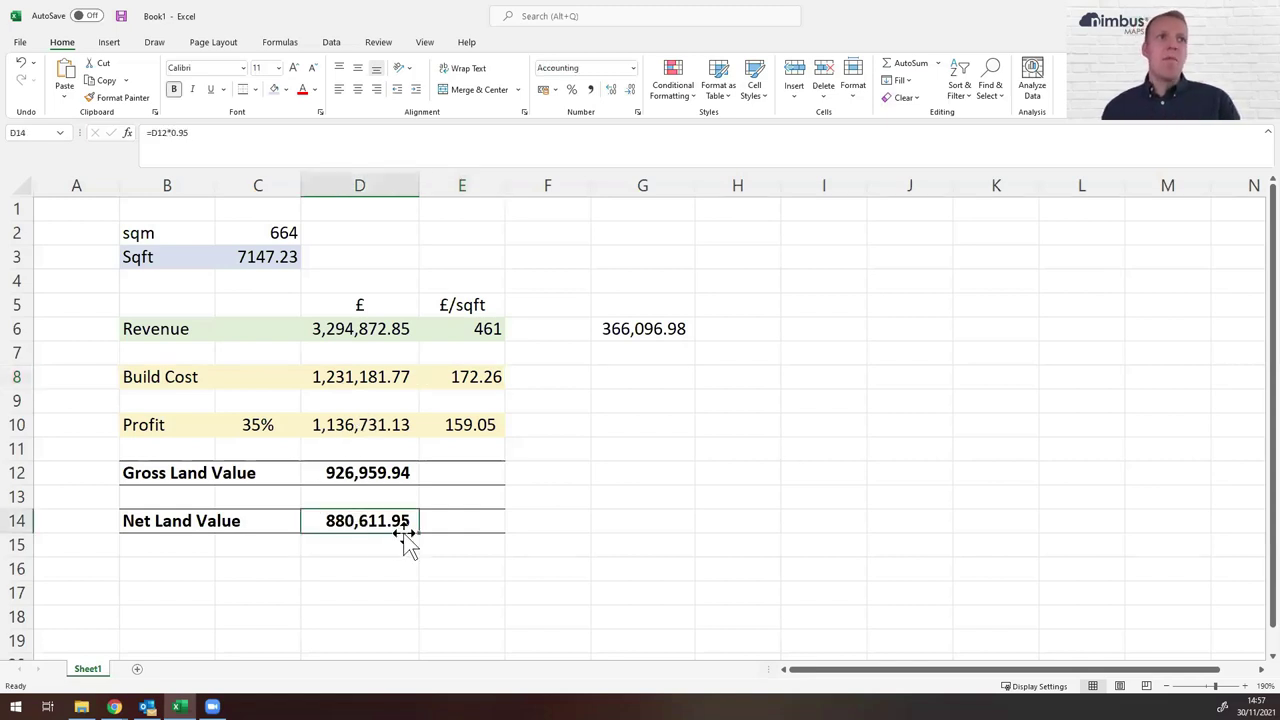
pyautogui.click(266, 428)
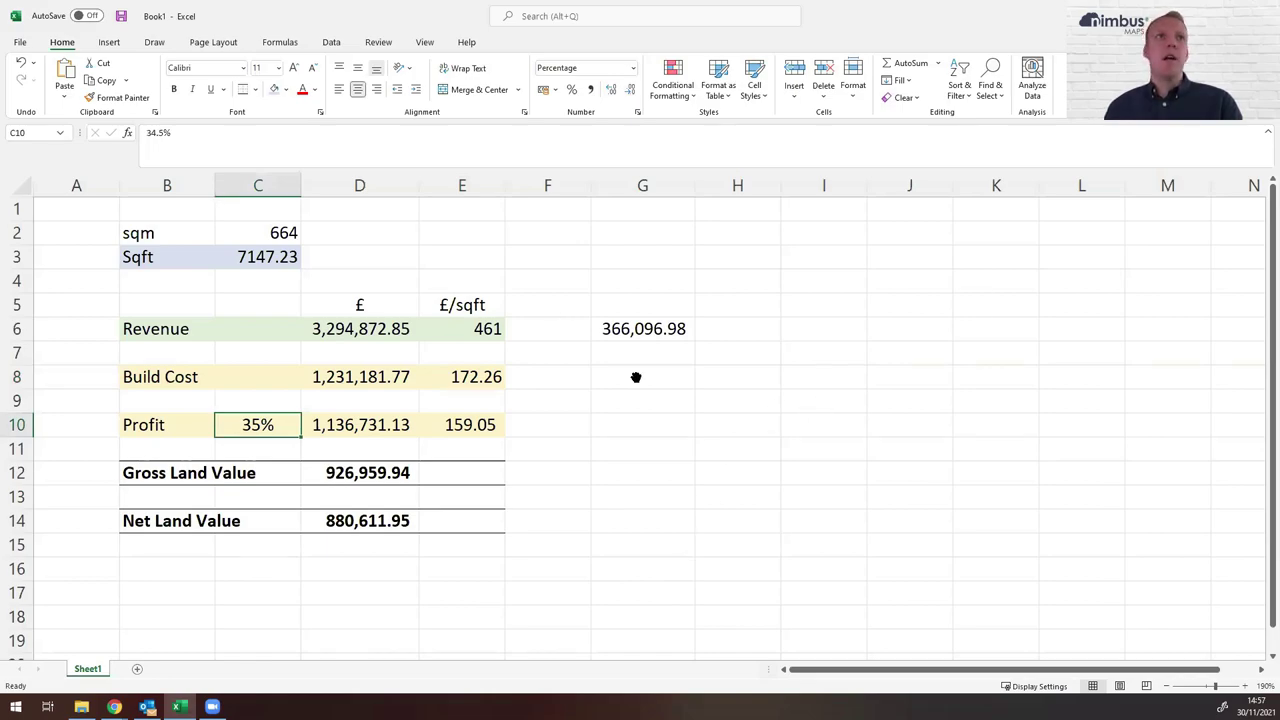
pyautogui.hotkey('alt', 'Tab')
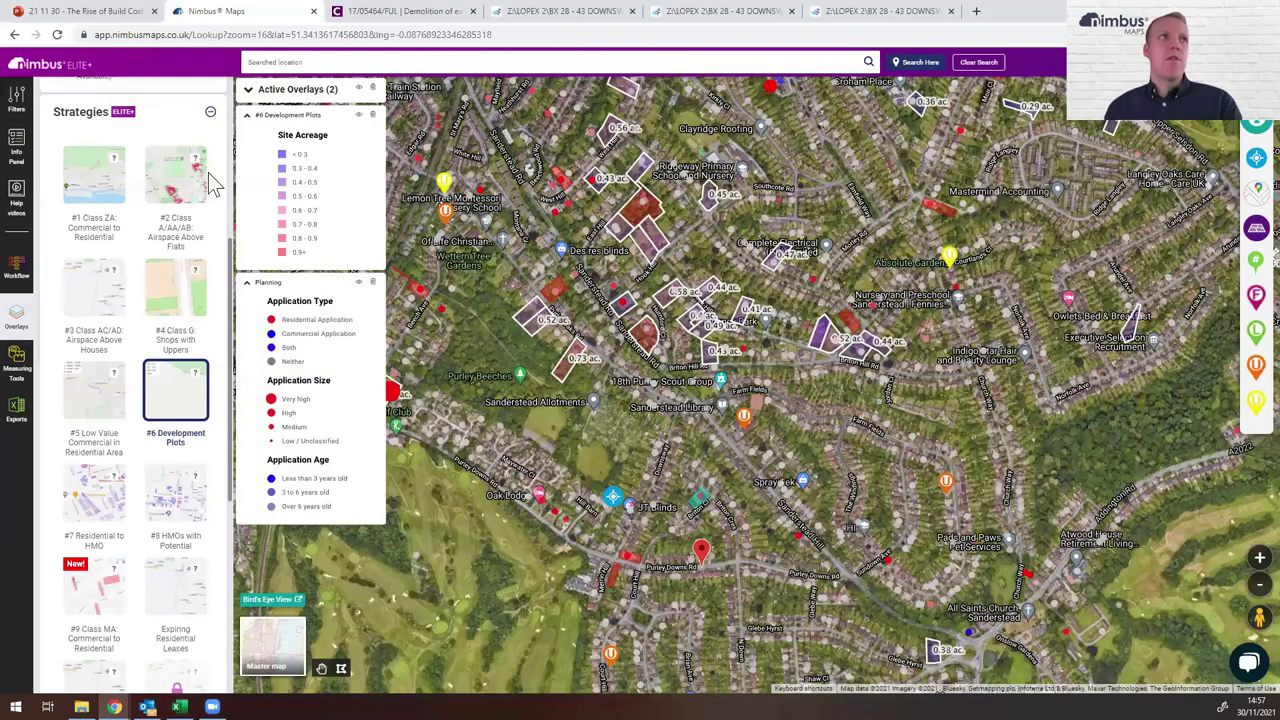
# - Swap the #6 Development Plots overlay for #4 Class G Shops with Uppers and pan the map north-west
pyautogui.click(190, 400)
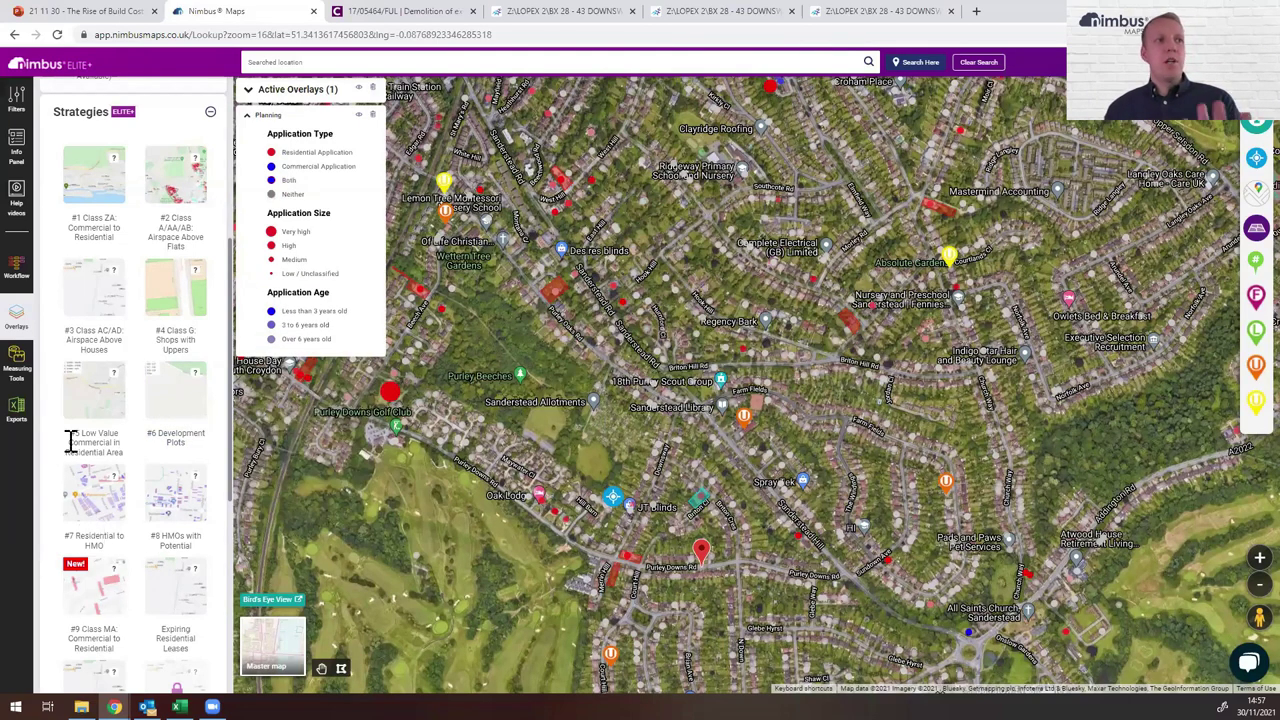
pyautogui.click(180, 318)
pyautogui.press('Up')
pyautogui.press('Left')
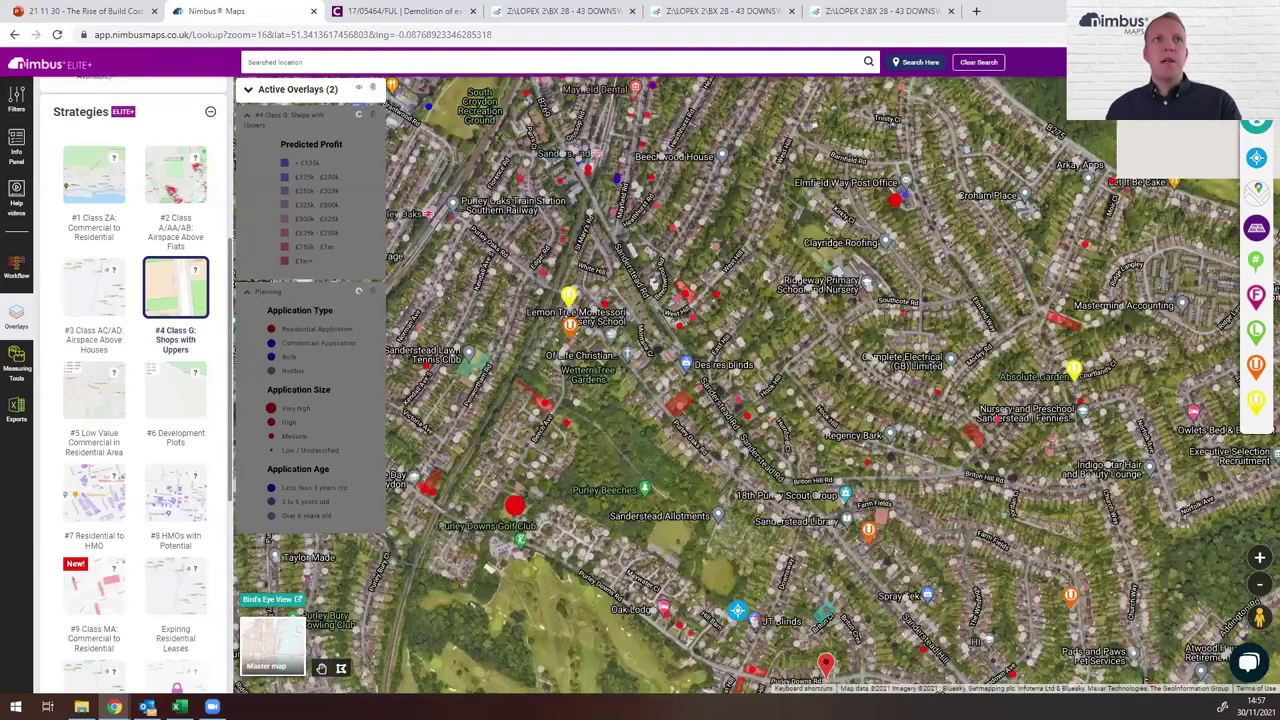
pyautogui.press('Left')
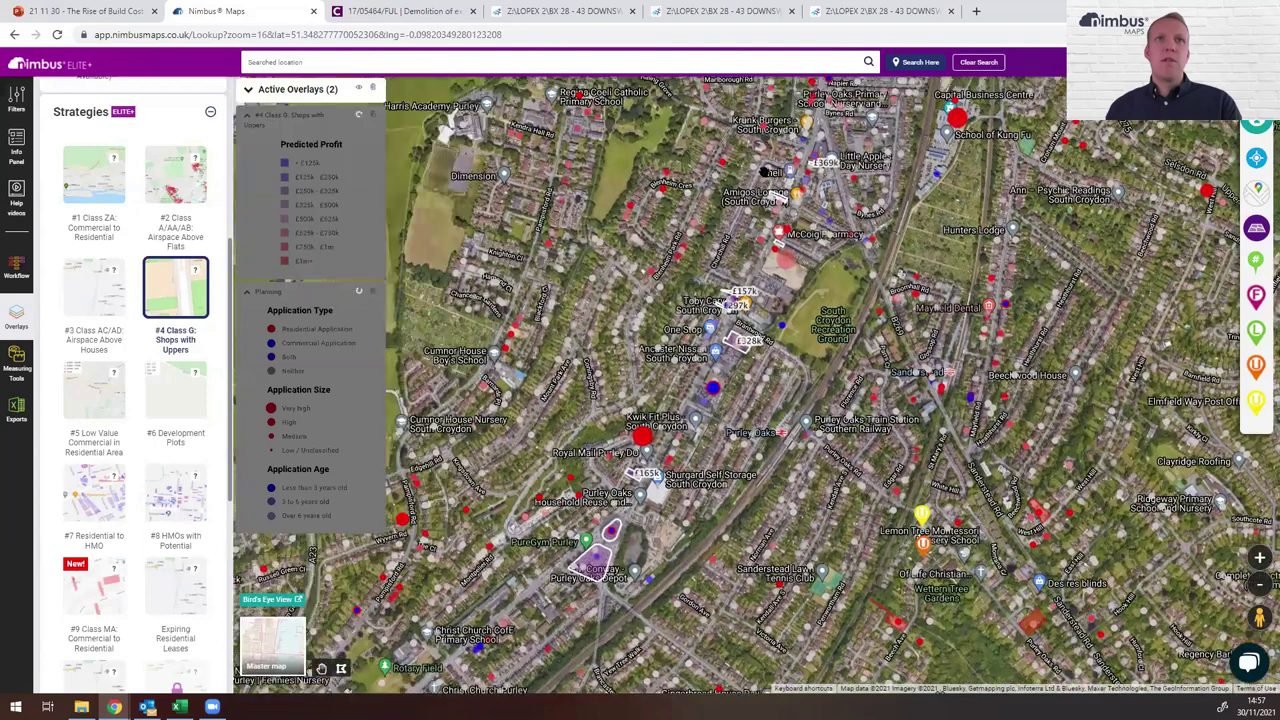
# - Show the #9 Class MA Commercial to Residential overlay with return-on-cost percentages
pyautogui.click(90, 590)
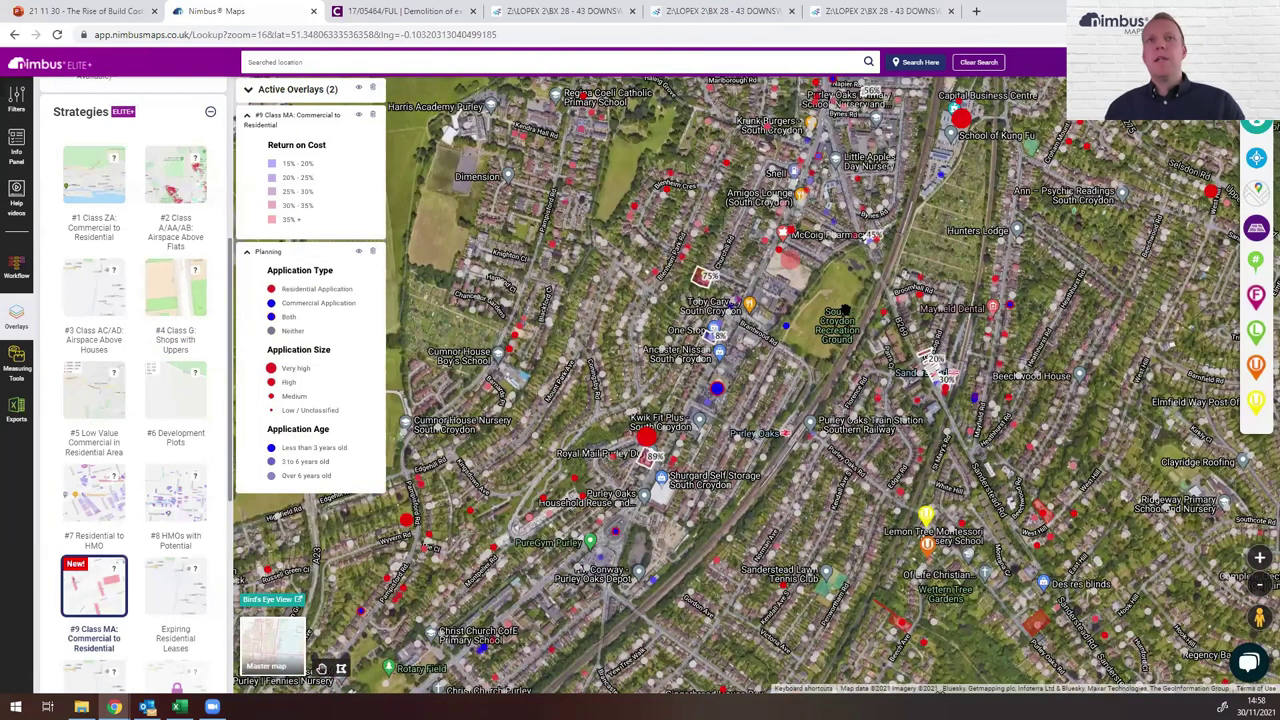
pyautogui.scroll(1, 185, 160)
pyautogui.scroll(3, 200, 220)
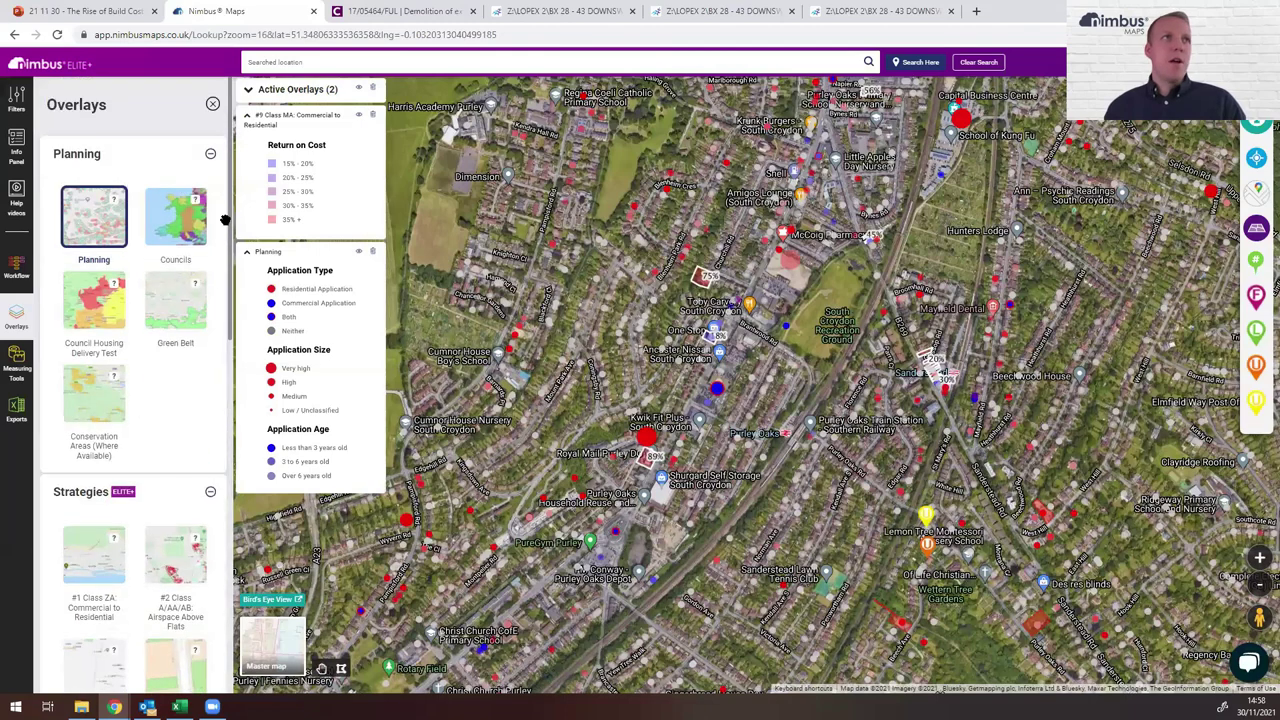